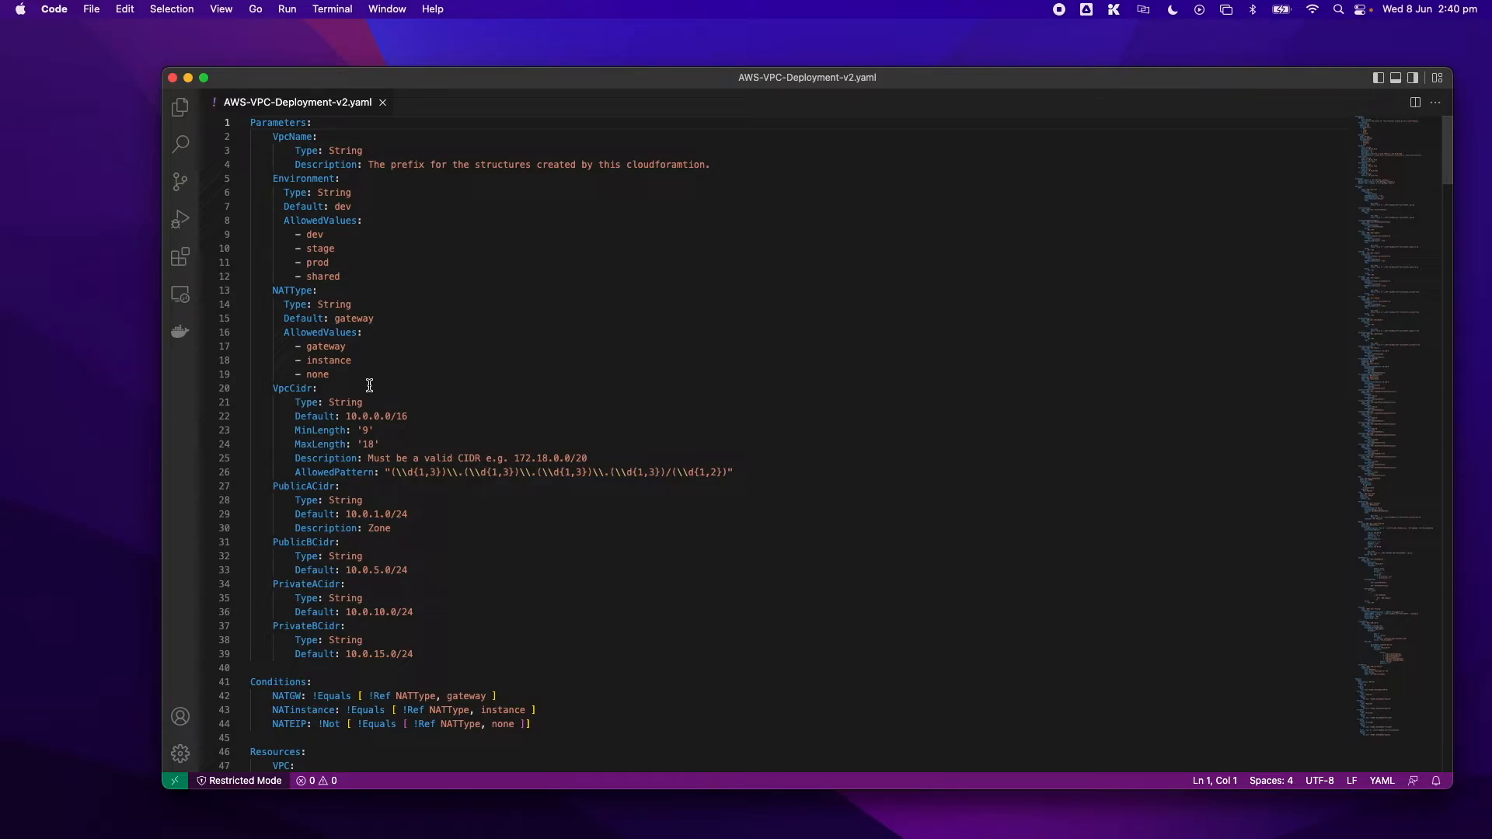
# - Review the template's parameters, NAT conditions, and the VPC and internet gateway resource definitions
pyautogui.scroll(-8, 369, 385)
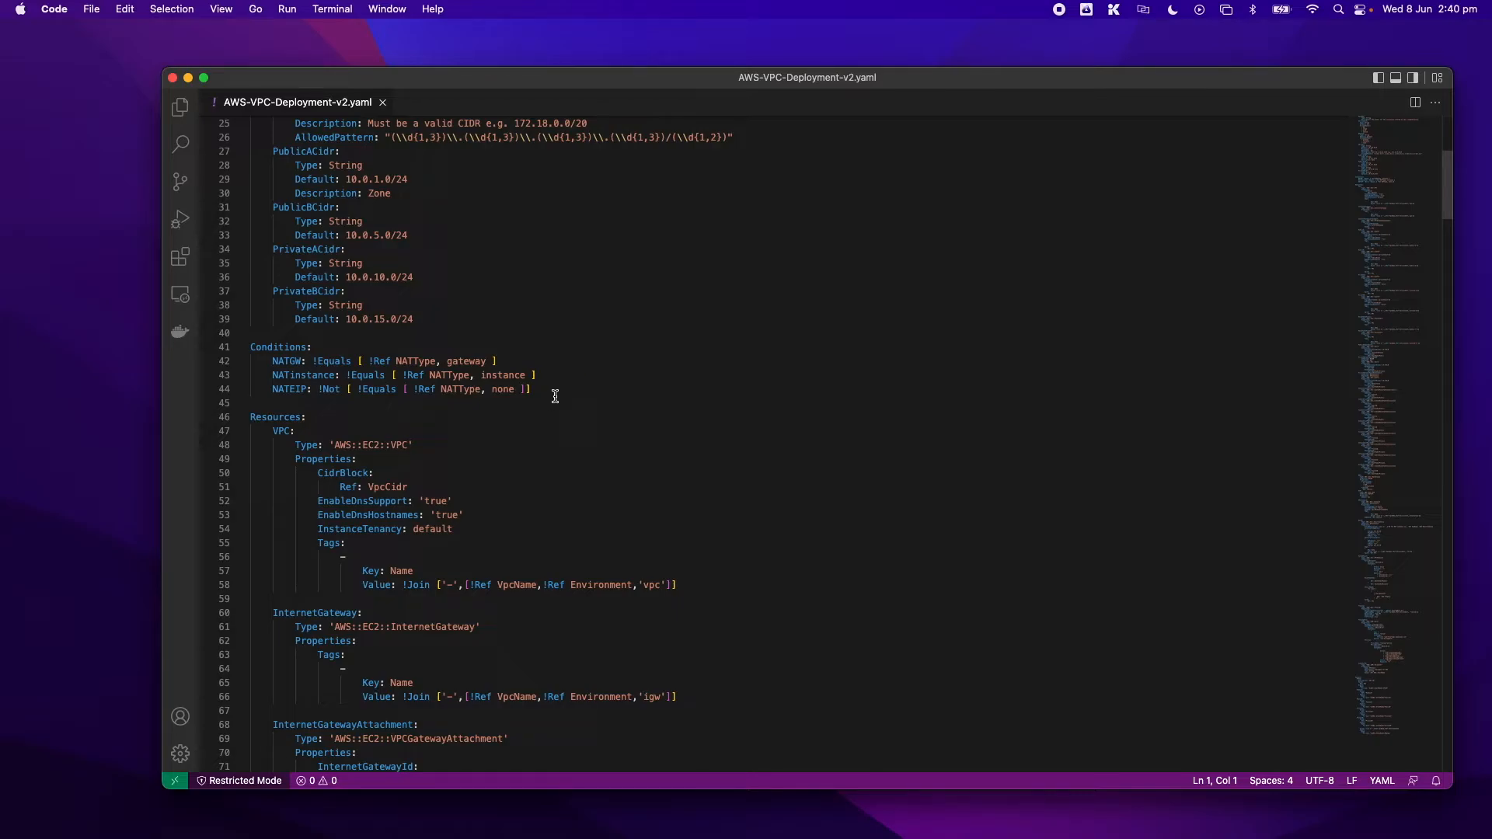
pyautogui.scroll(-3, 583, 400)
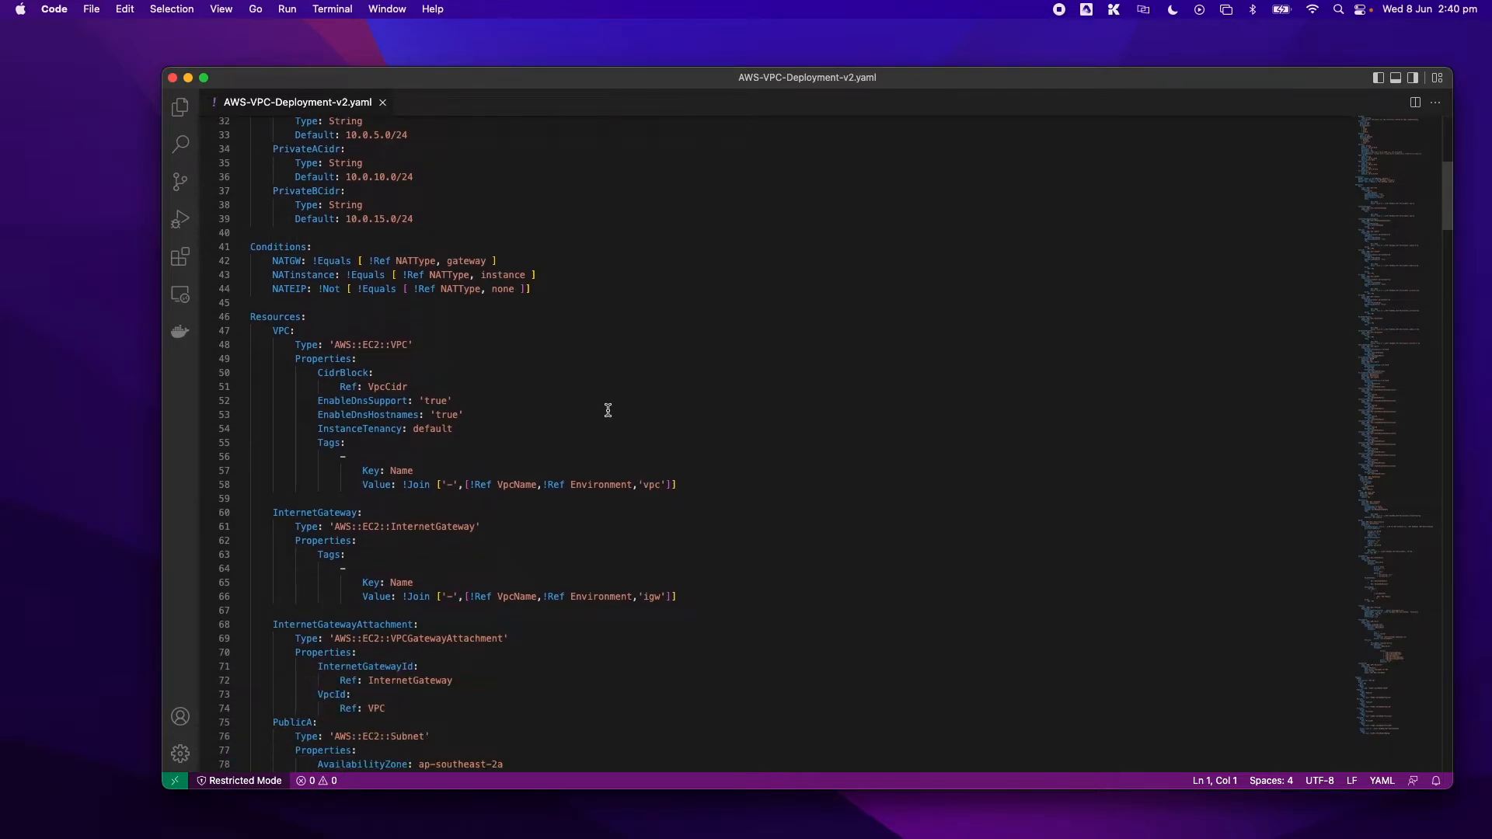
pyautogui.scroll(-2, 607, 410)
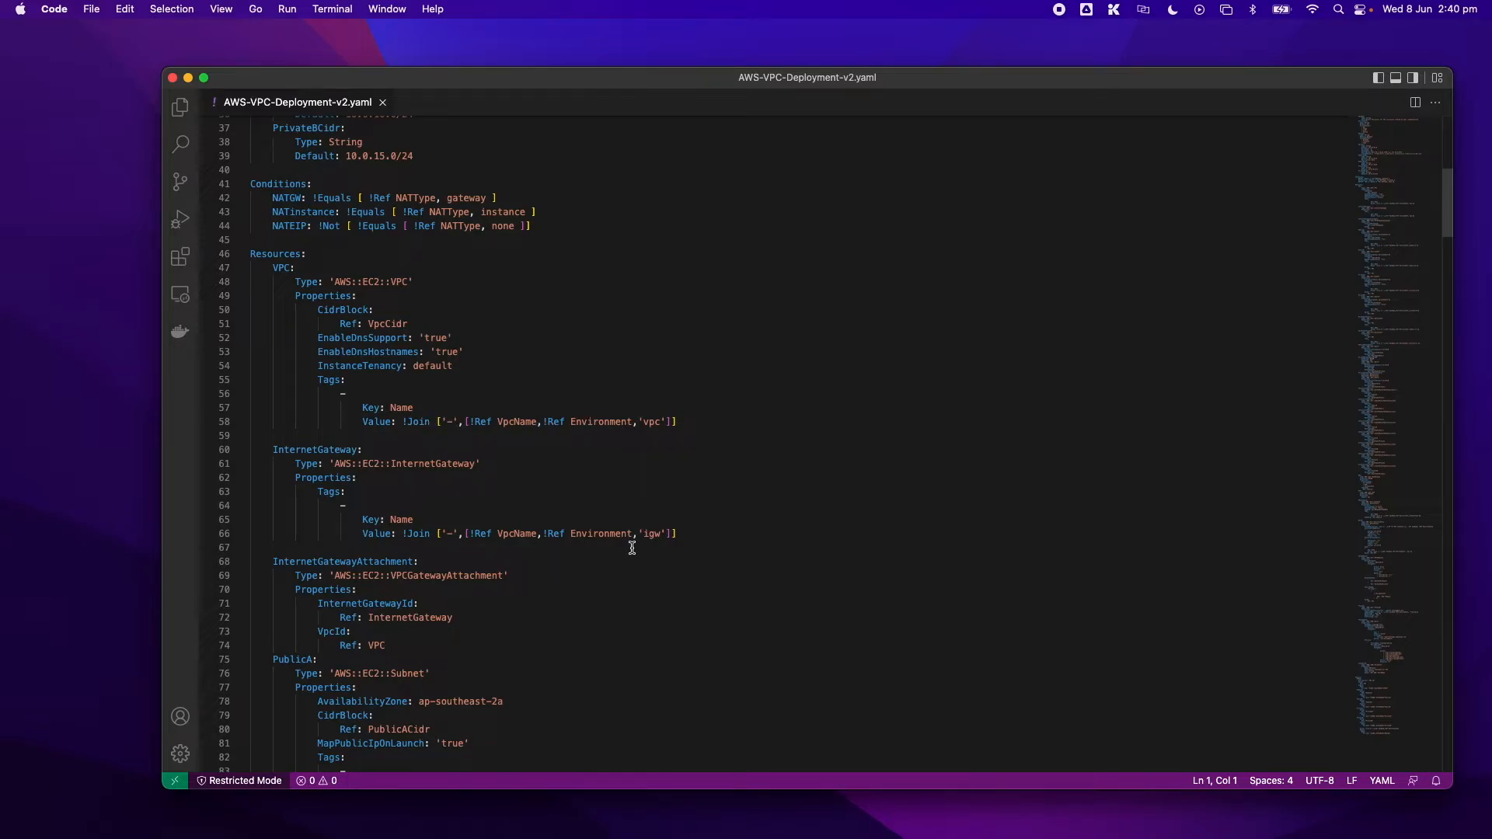
pyautogui.scroll(-3, 592, 506)
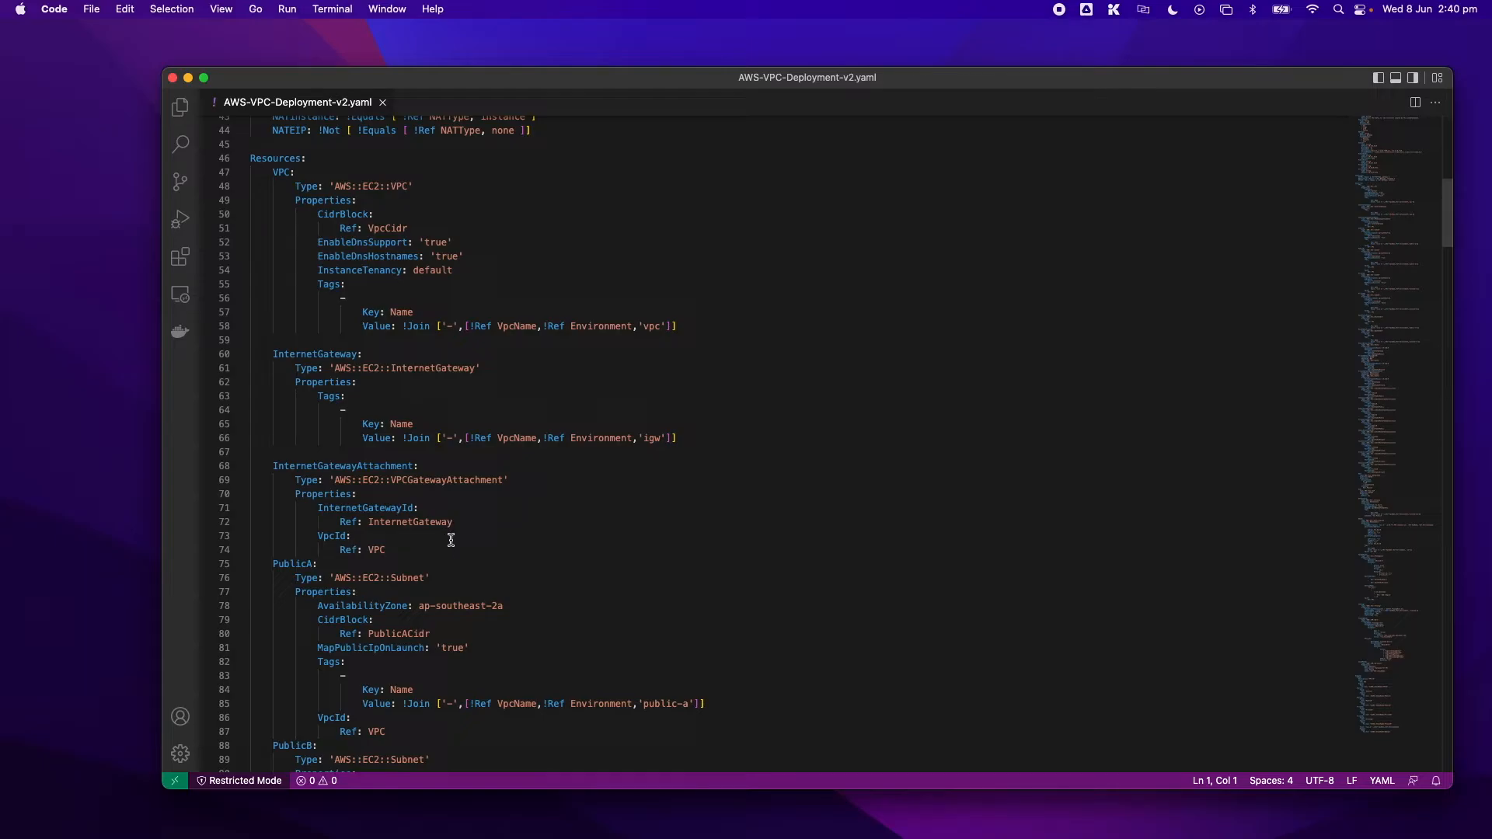
pyautogui.scroll(-2, 449, 539)
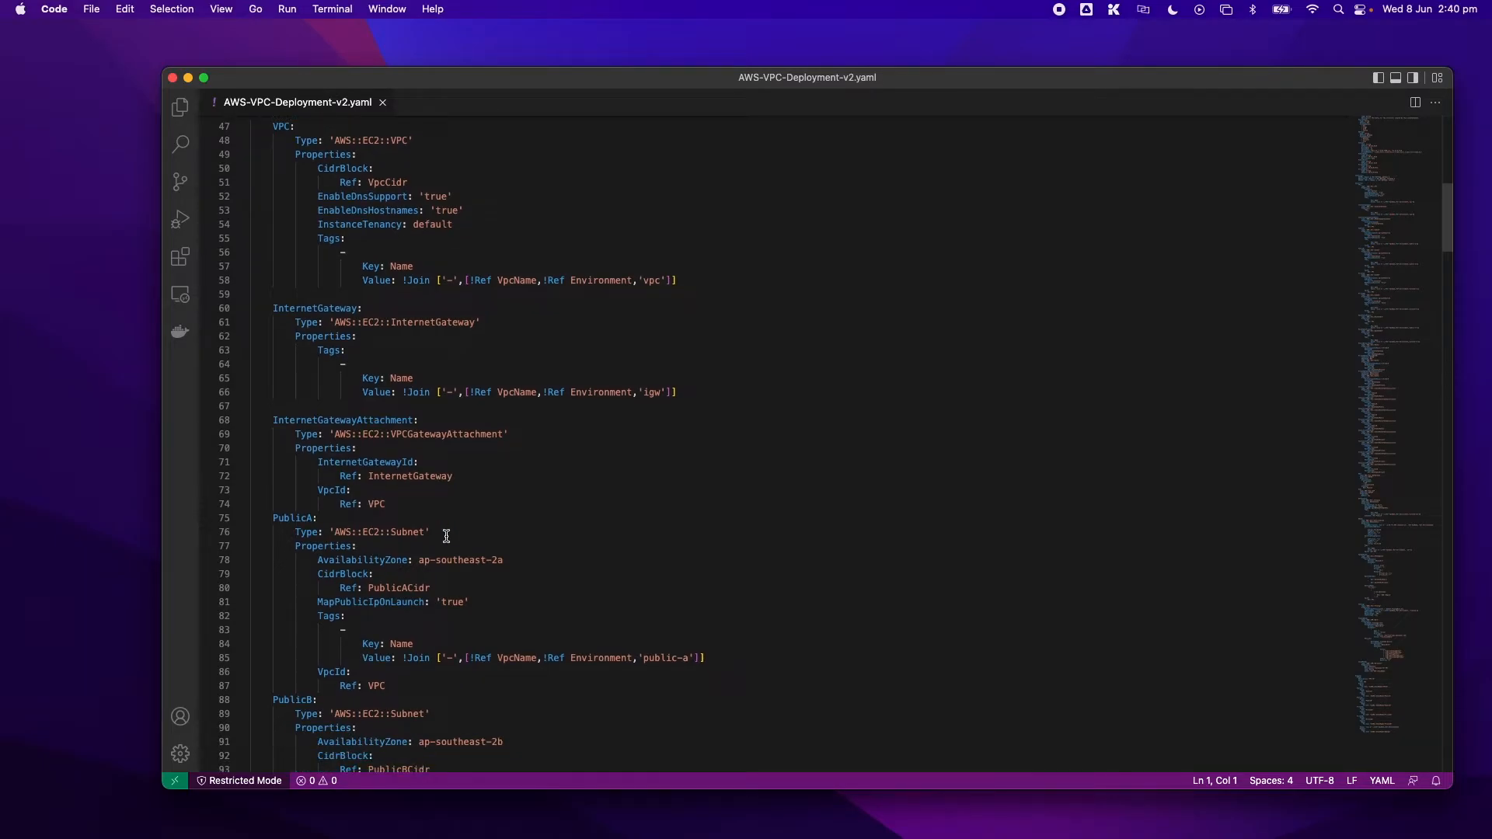
# - Examine the public and private subnet definitions, highlighting the availability zones of PublicA, PublicB and PrivateB
pyautogui.scroll(-2, 442, 536)
pyautogui.scroll(-5, 442, 536)
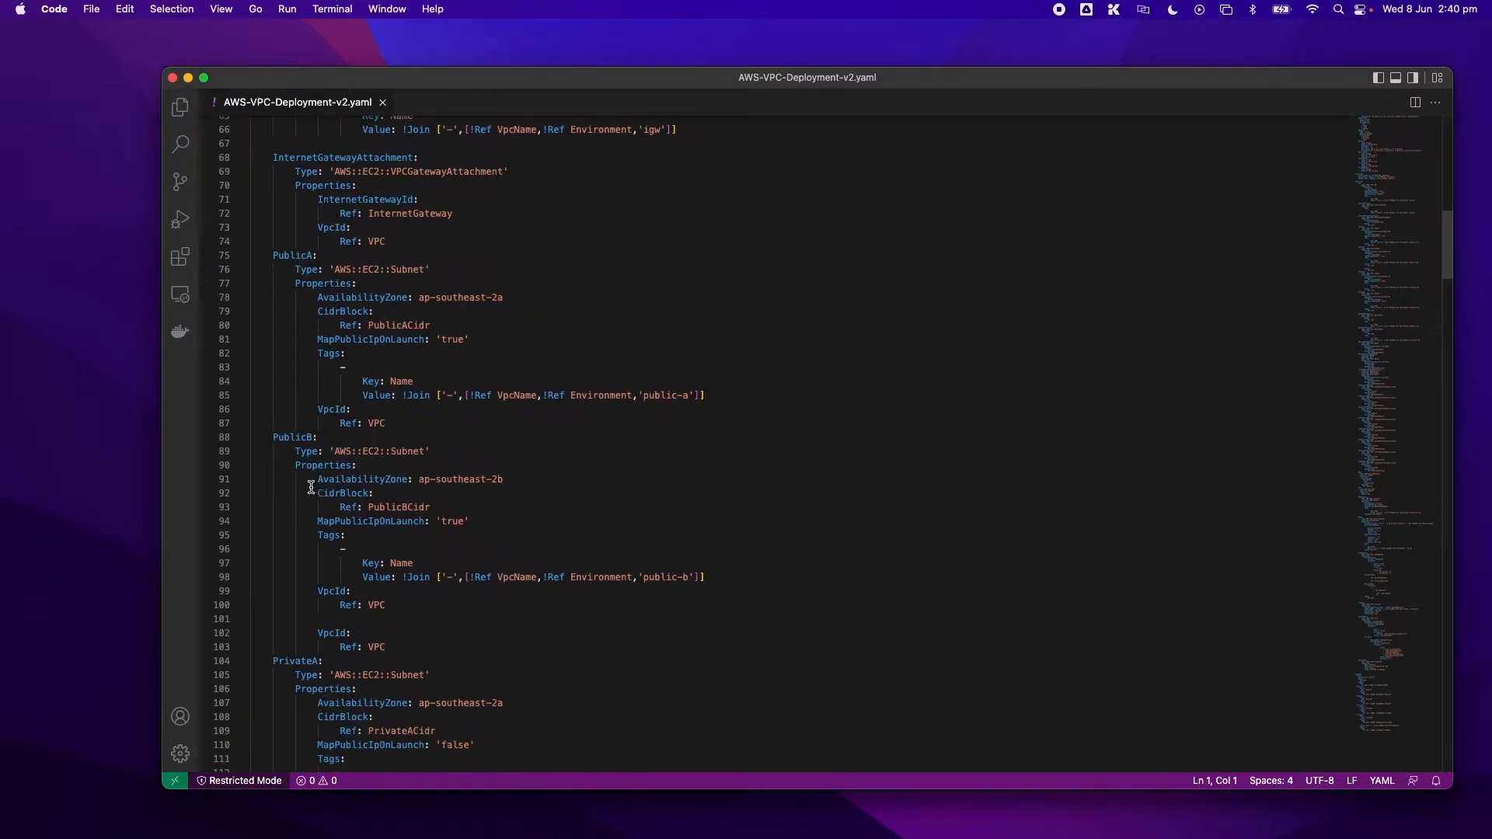
pyautogui.moveTo(504, 299); pyautogui.dragTo(418, 302)
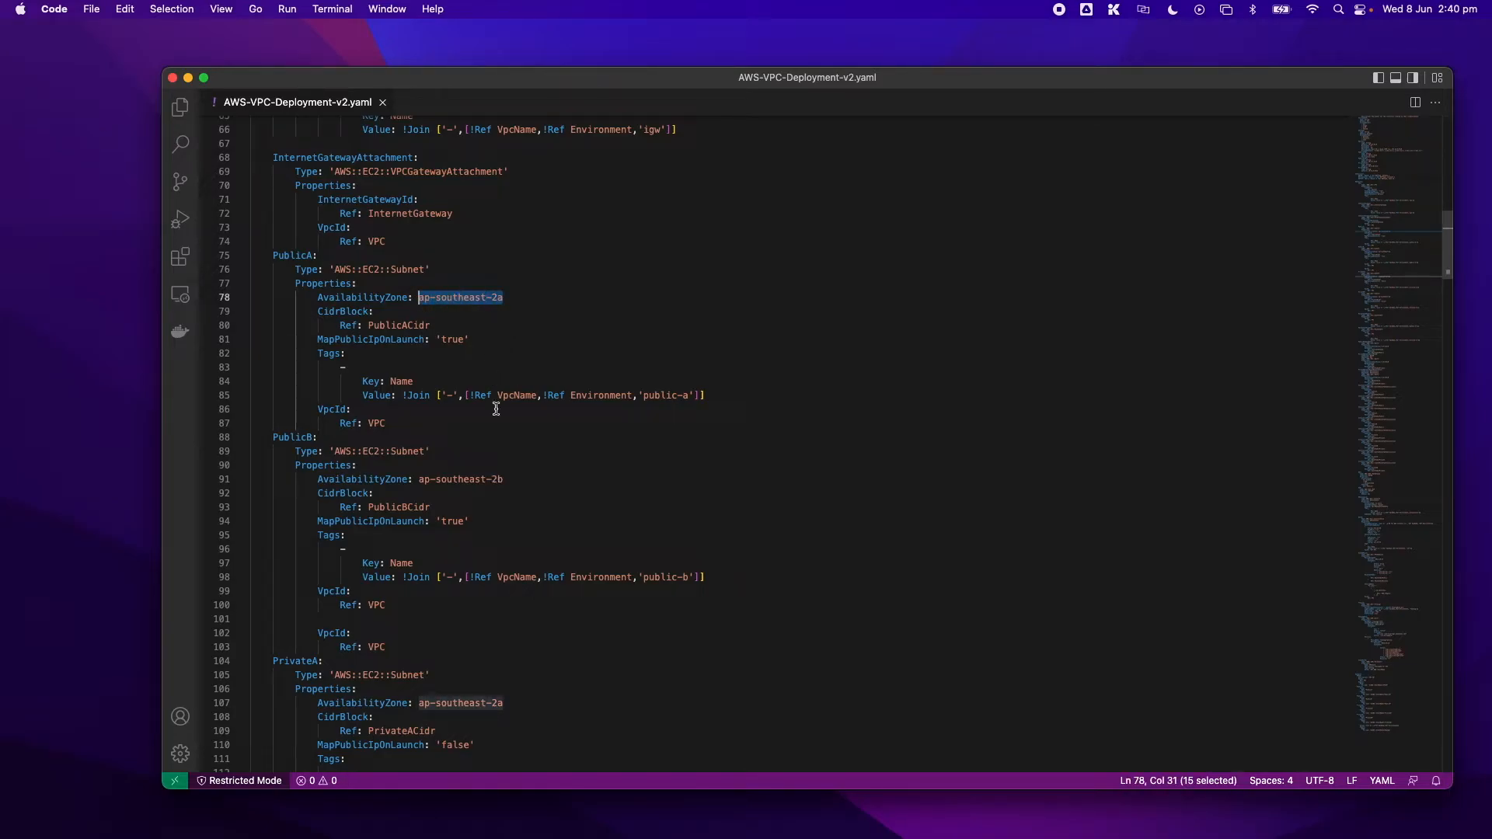
pyautogui.moveTo(507, 479); pyautogui.dragTo(424, 480)
pyautogui.scroll(-3, 501, 499)
pyautogui.click(501, 505)
pyautogui.scroll(-5, 502, 499)
pyautogui.scroll(-7, 501, 500)
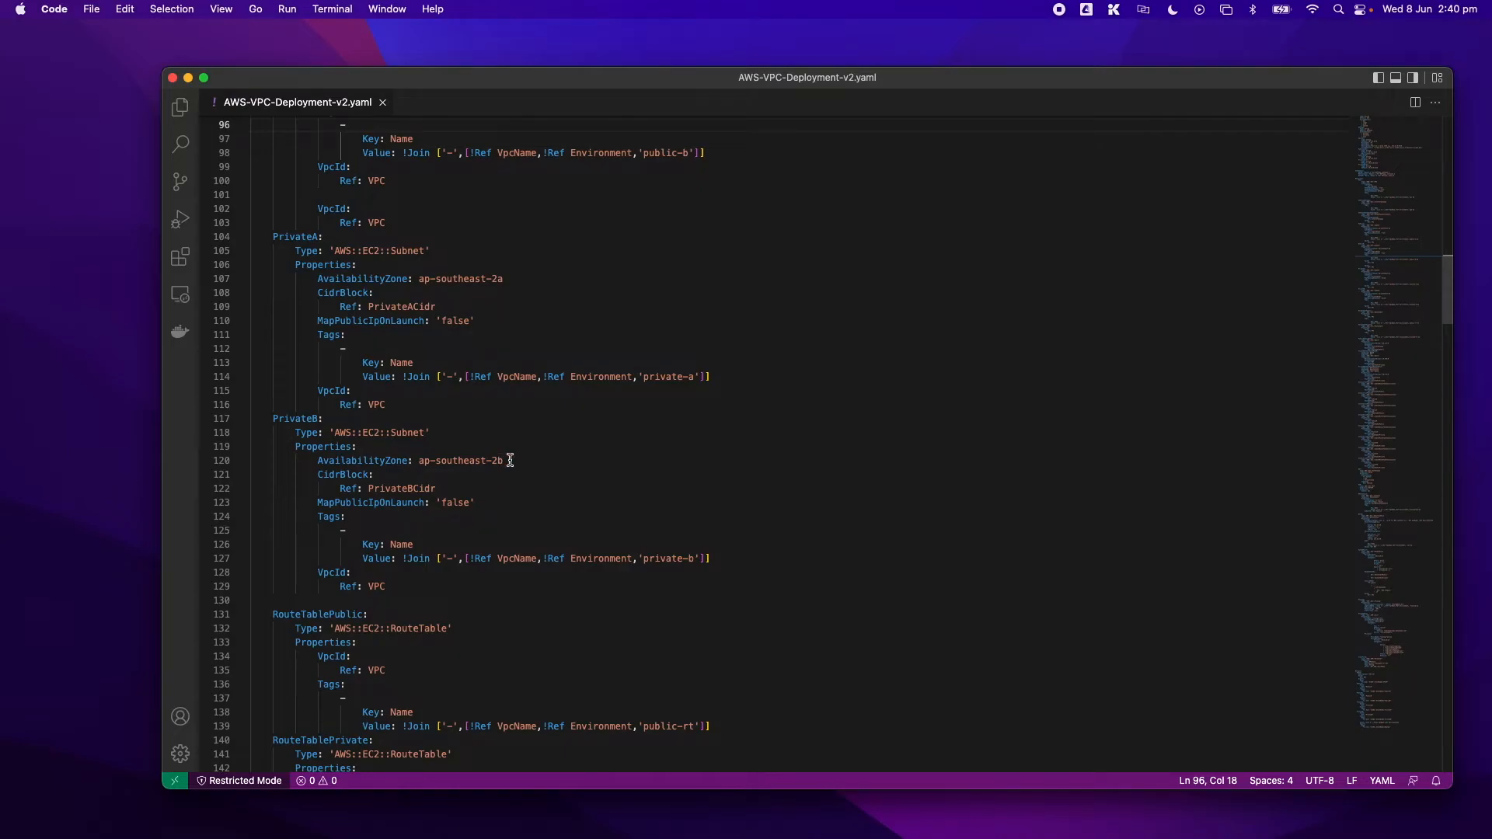
pyautogui.moveTo(505, 460); pyautogui.dragTo(396, 460)
pyautogui.click(672, 483)
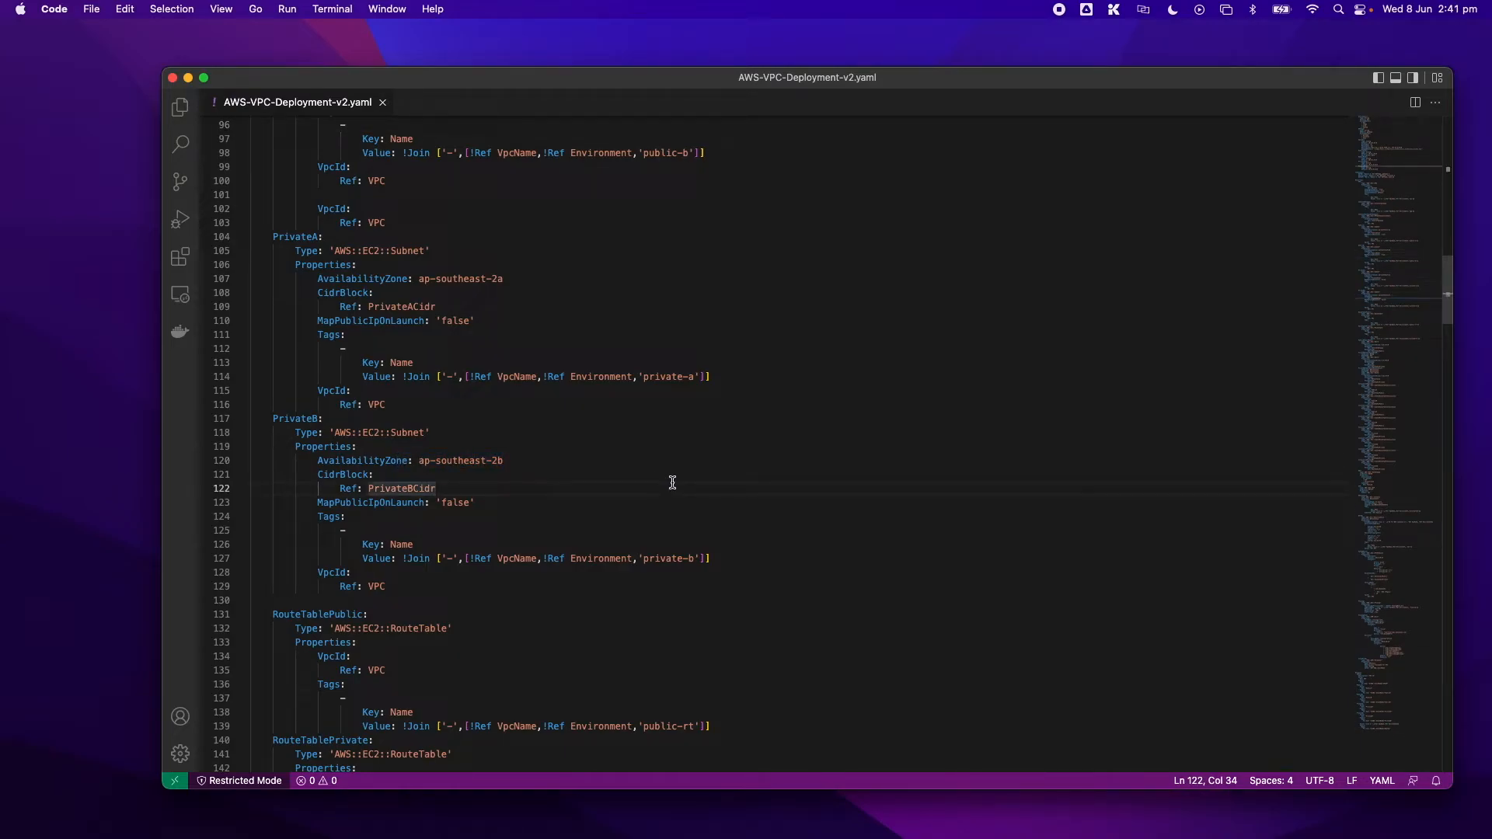
pyautogui.click(599, 603)
# - Examine the public and private route tables and highlight the destination CIDR block of PublicDefaultRoute
pyautogui.scroll(-3, 601, 605)
pyautogui.scroll(-3, 601, 605)
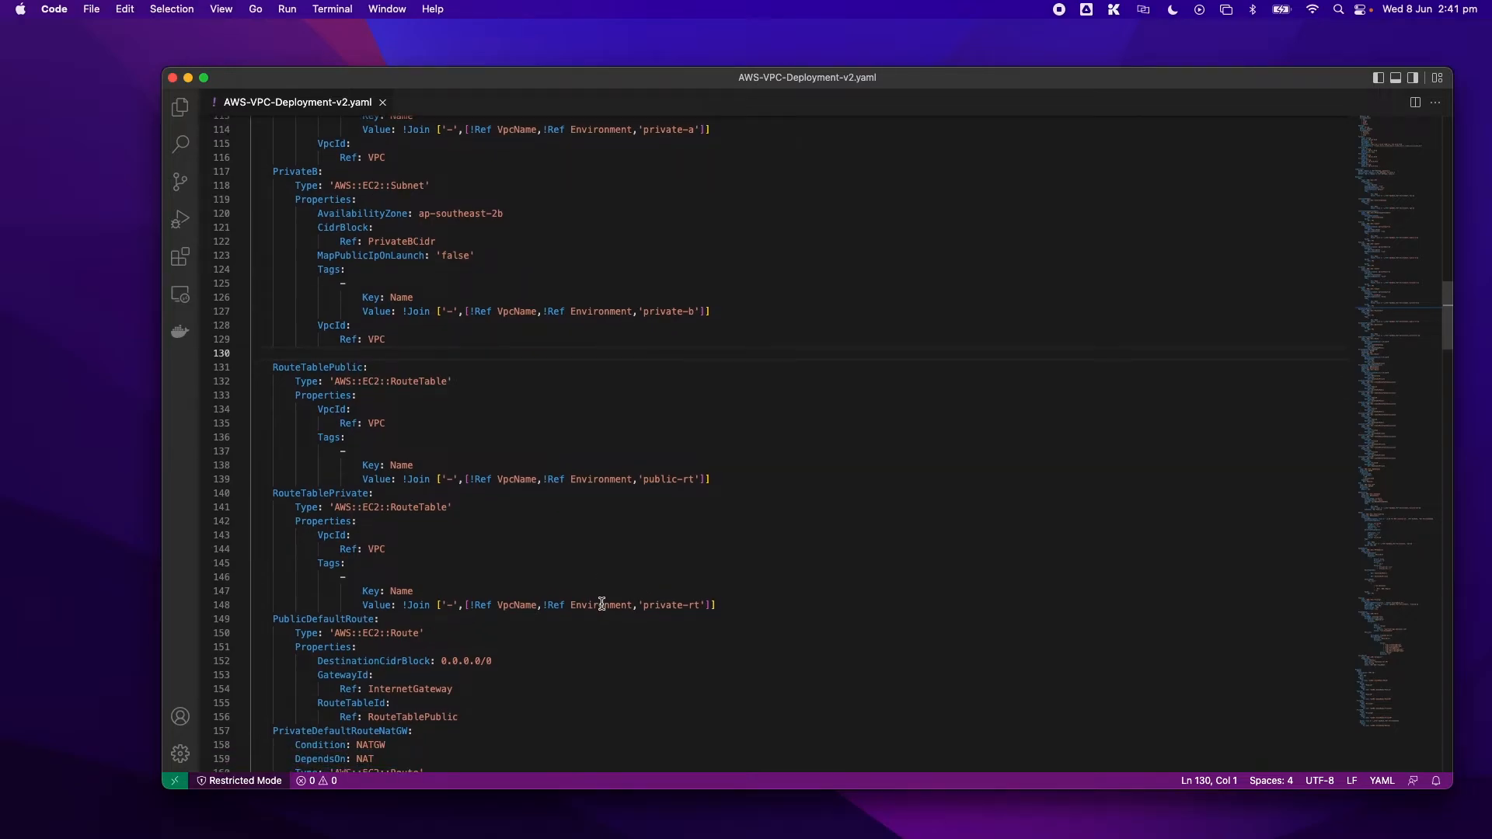
pyautogui.scroll(-1, 602, 605)
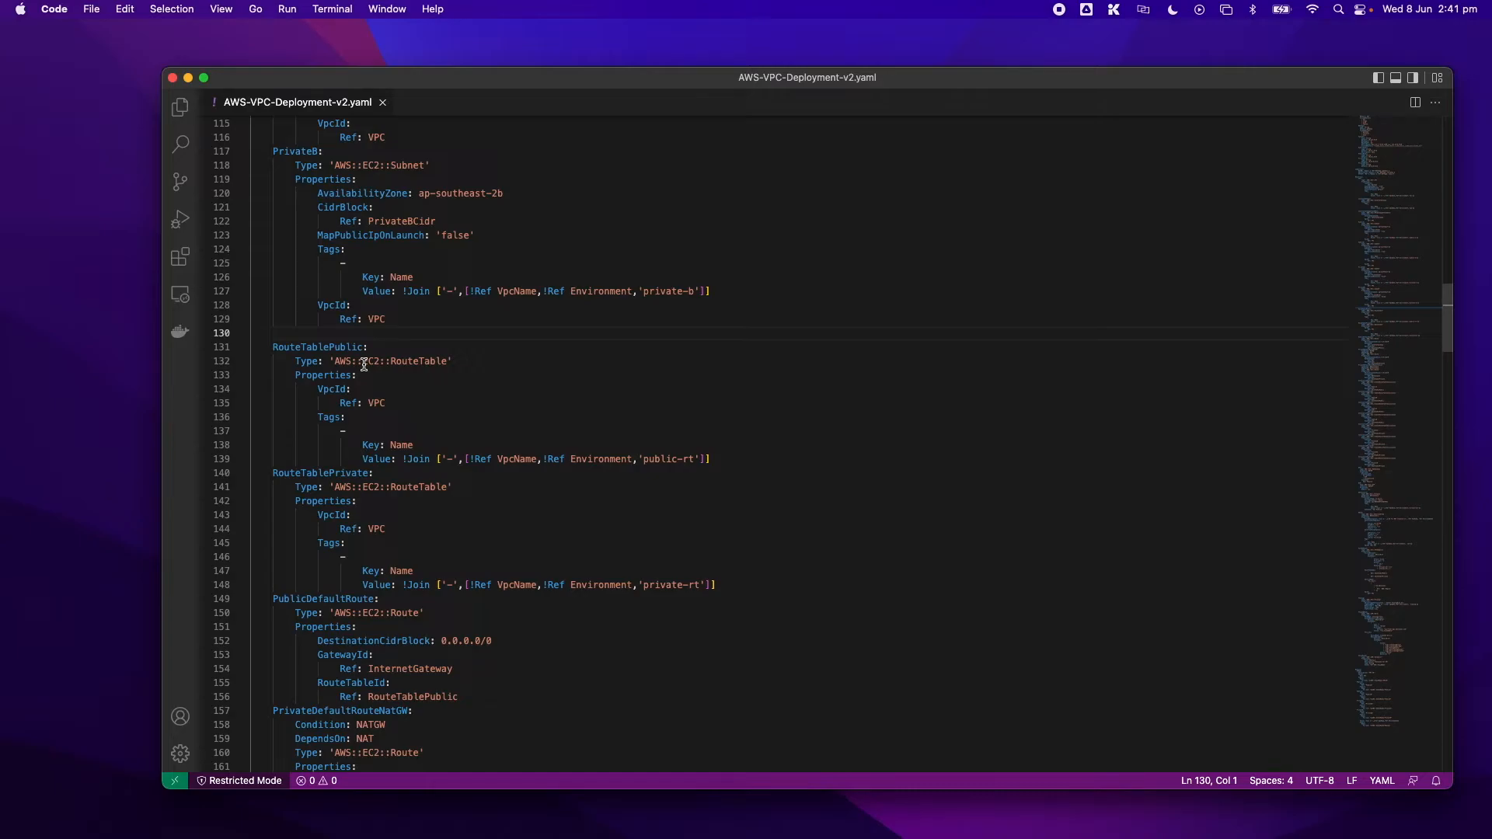
pyautogui.scroll(-2, 555, 439)
pyautogui.scroll(-4, 567, 446)
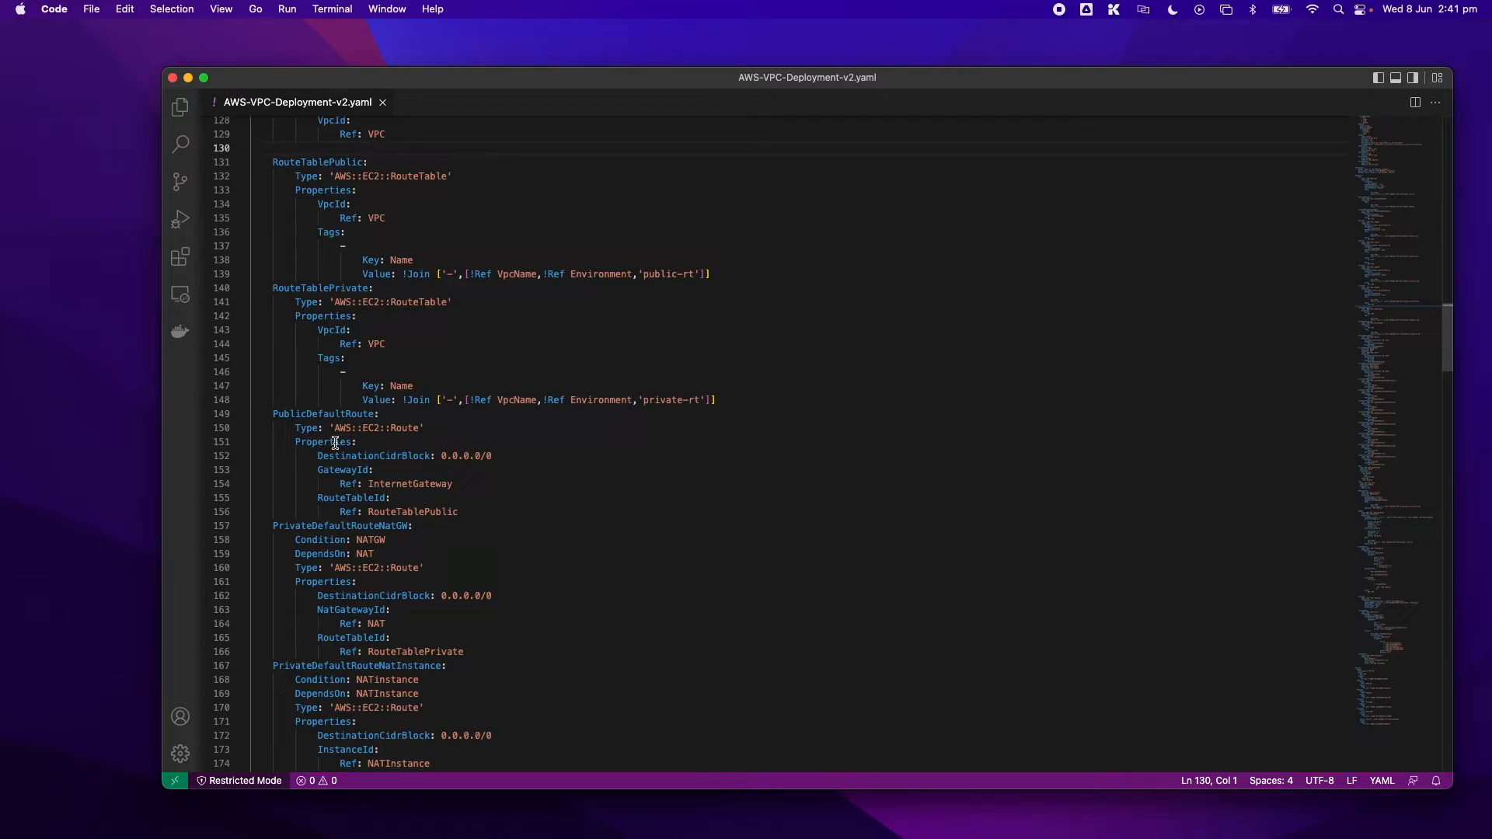
pyautogui.moveTo(499, 460); pyautogui.dragTo(320, 460)
pyautogui.scroll(-1, 319, 446)
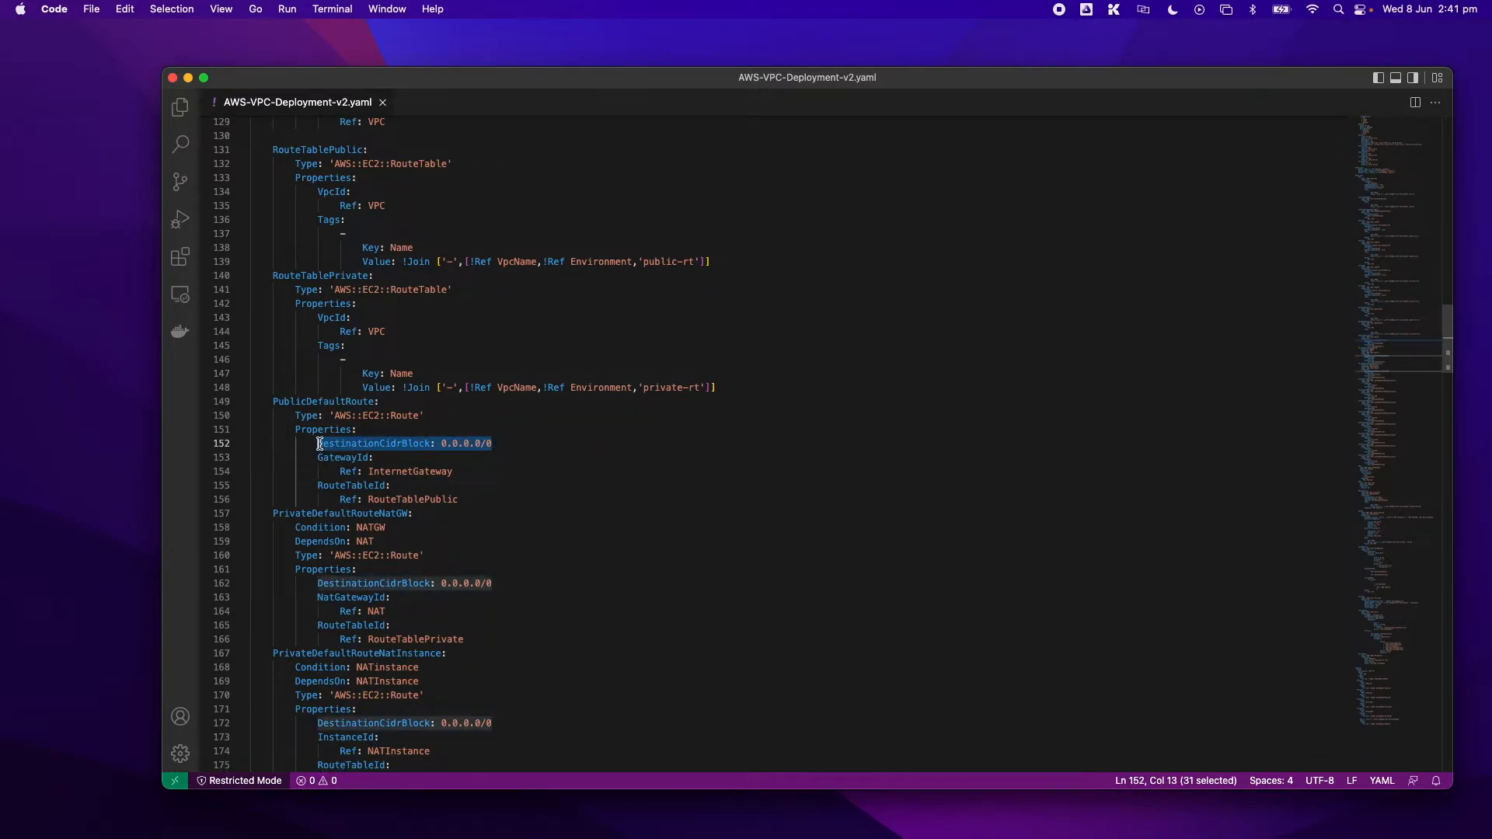
pyautogui.click(517, 471)
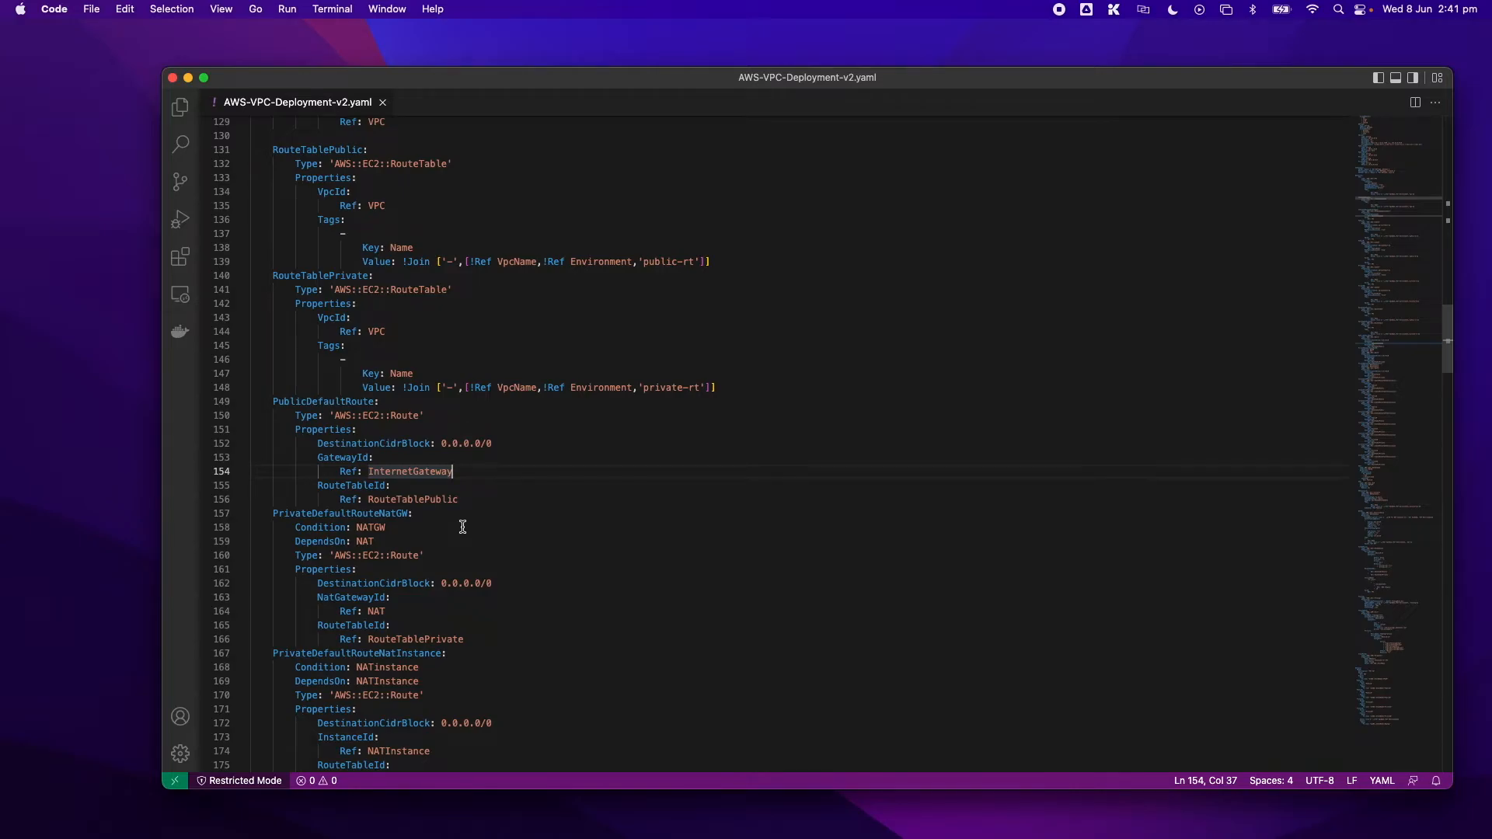
# - Review the private default routes for the NAT gateway and NAT instance, plus the subnet route table associations
pyautogui.scroll(-2, 462, 527)
pyautogui.scroll(-2, 462, 526)
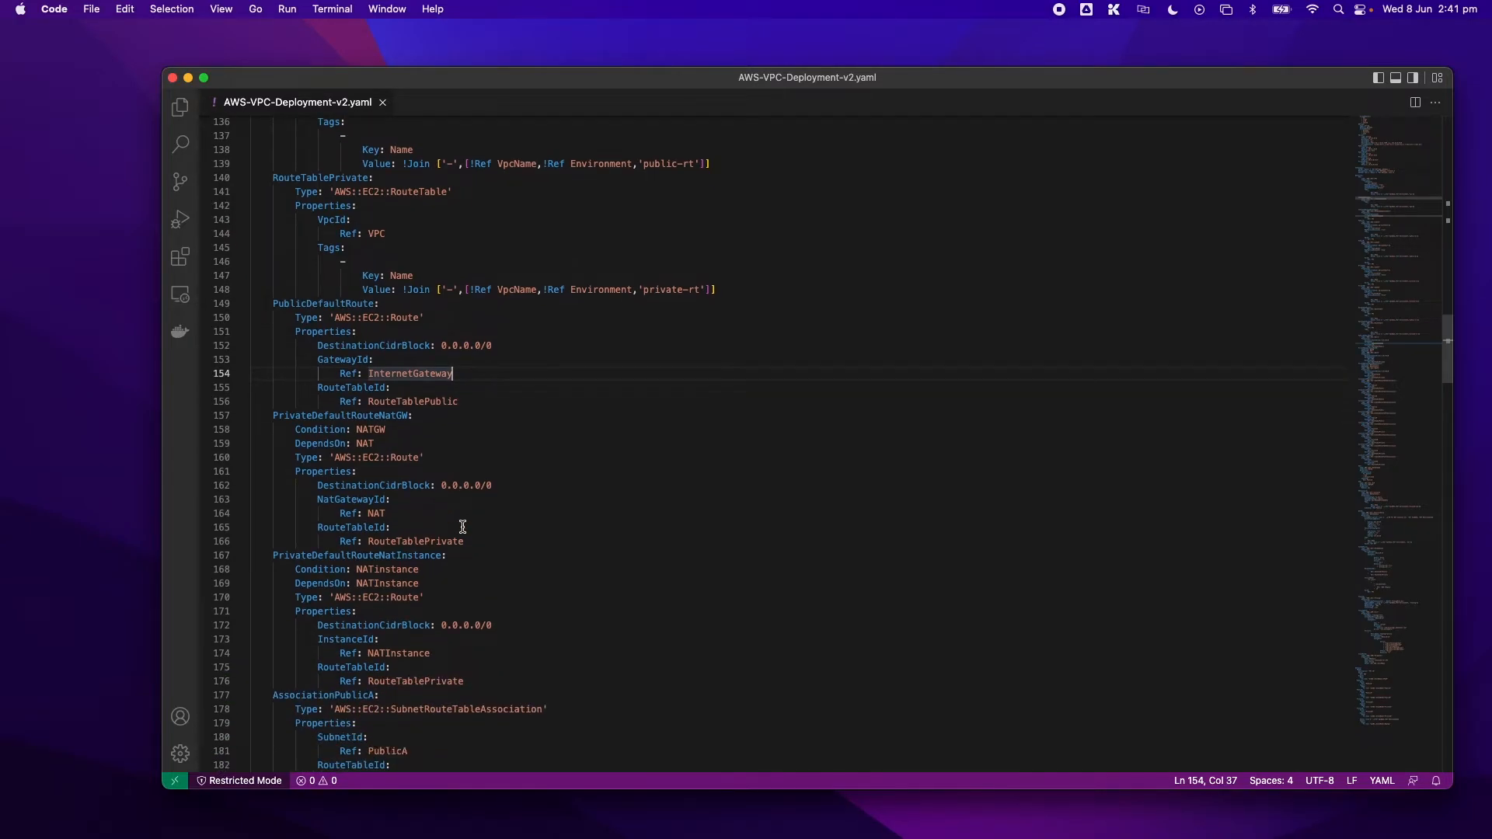
pyautogui.scroll(-3, 463, 527)
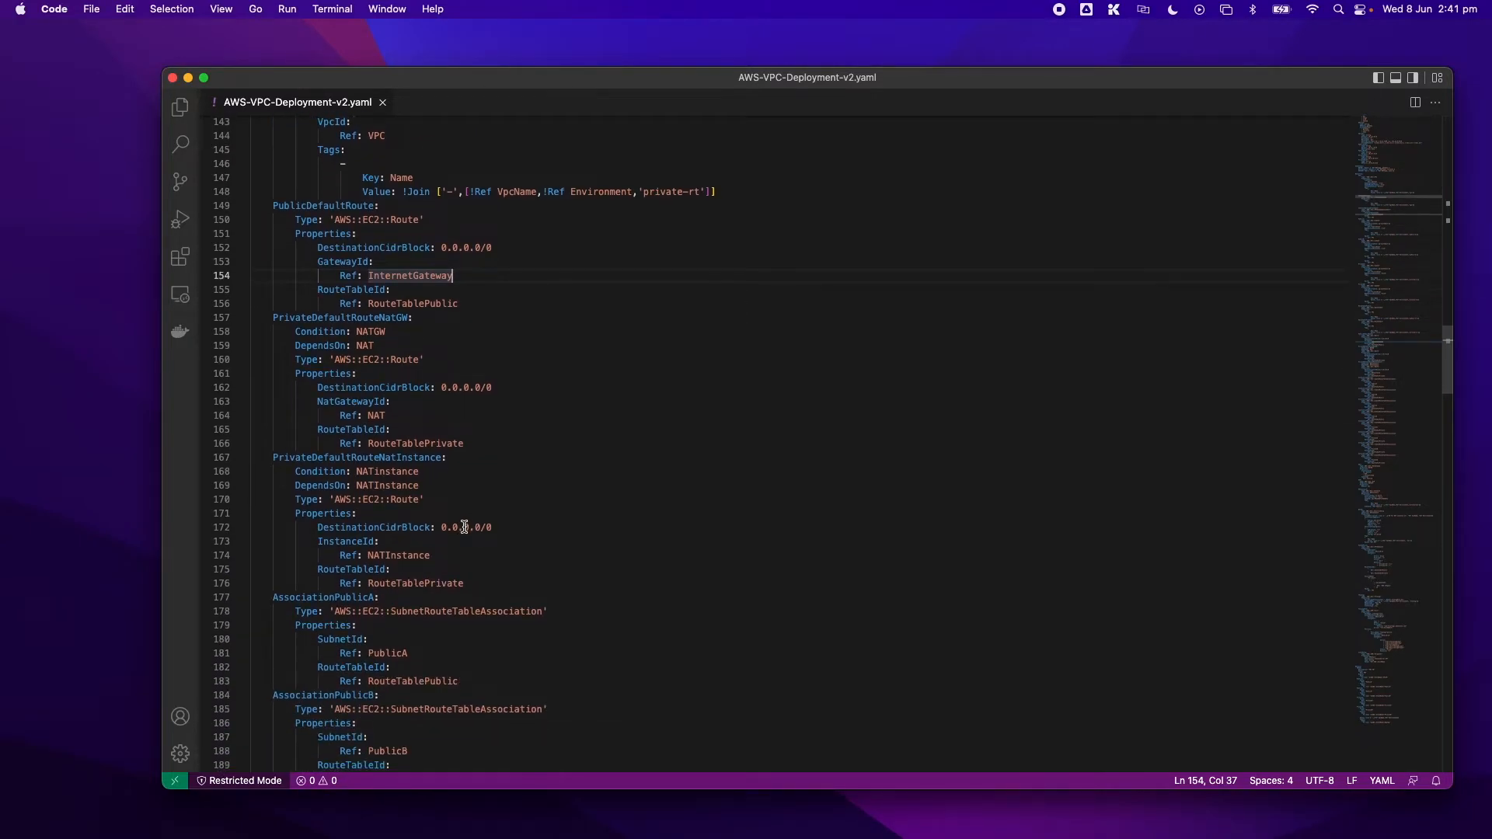
pyautogui.scroll(-4, 464, 527)
pyautogui.scroll(-2, 466, 528)
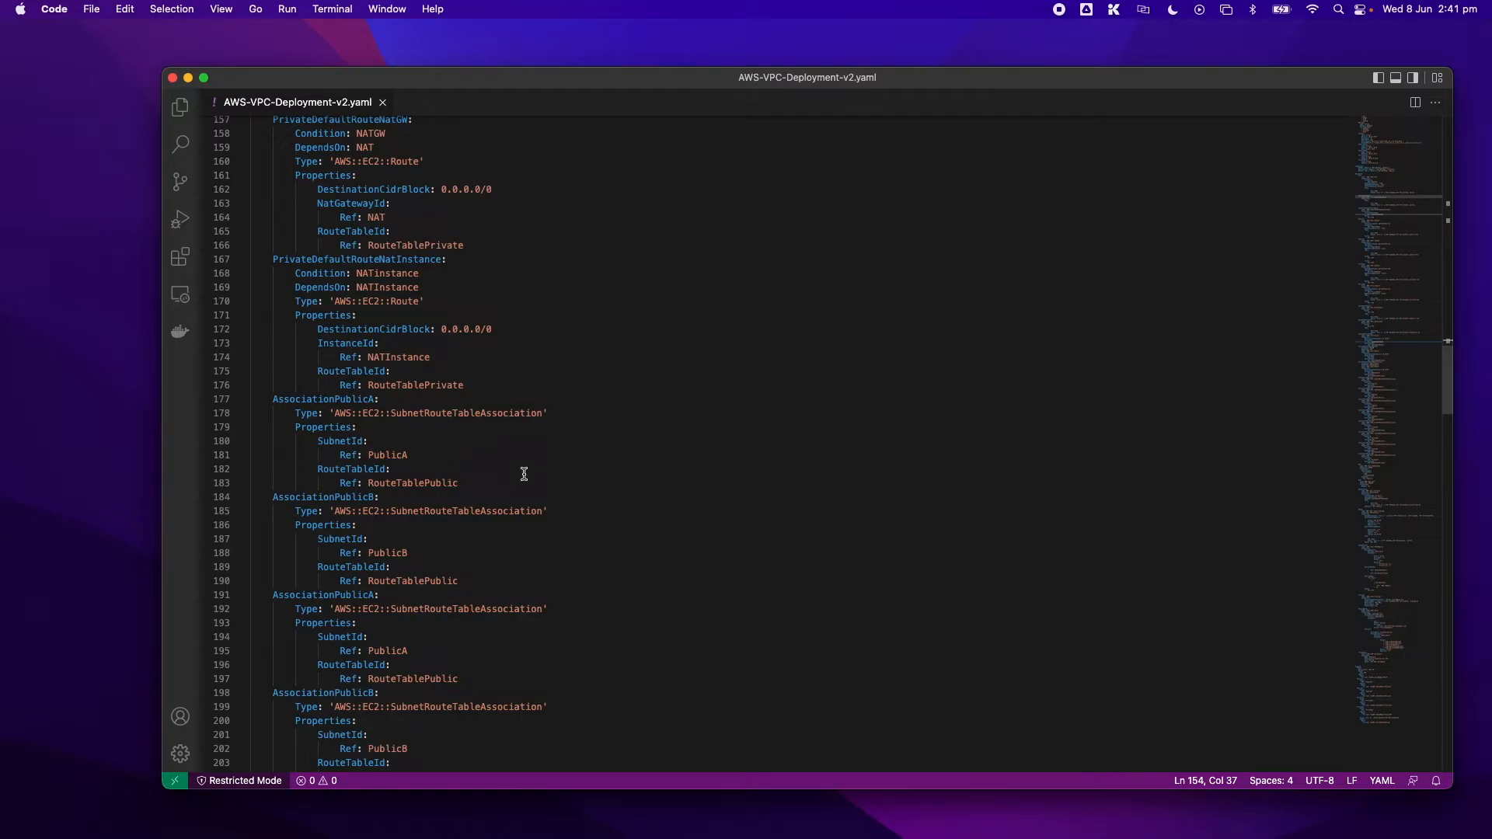
pyautogui.scroll(-5, 529, 473)
pyautogui.scroll(-10, 528, 473)
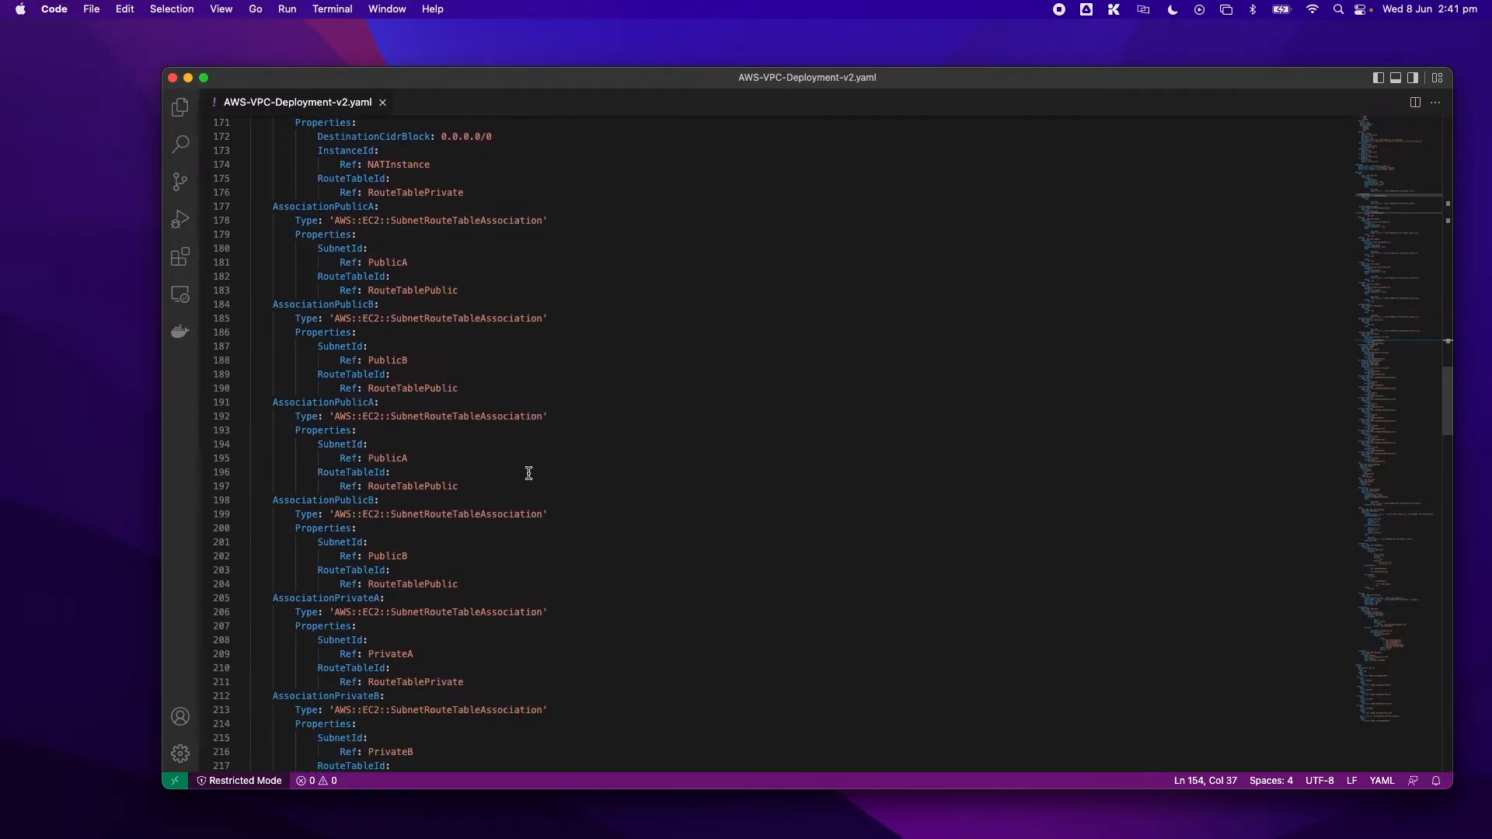
pyautogui.scroll(-7, 528, 473)
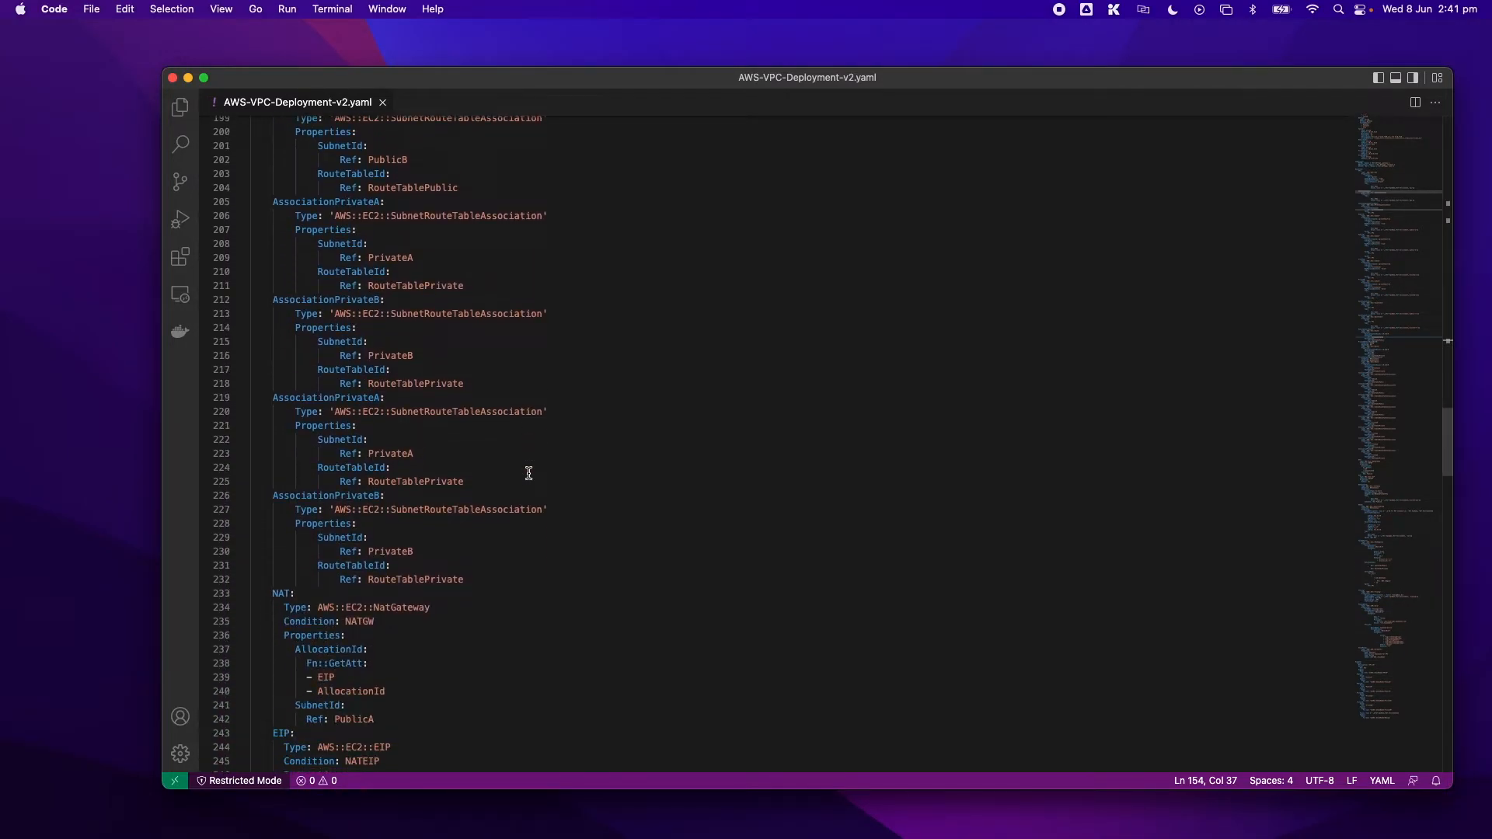
# - Examine the NAT gateway, EIP, NAT instance and NATSG security group, highlighting the NAT and EIP blocks
pyautogui.scroll(-1, 529, 473)
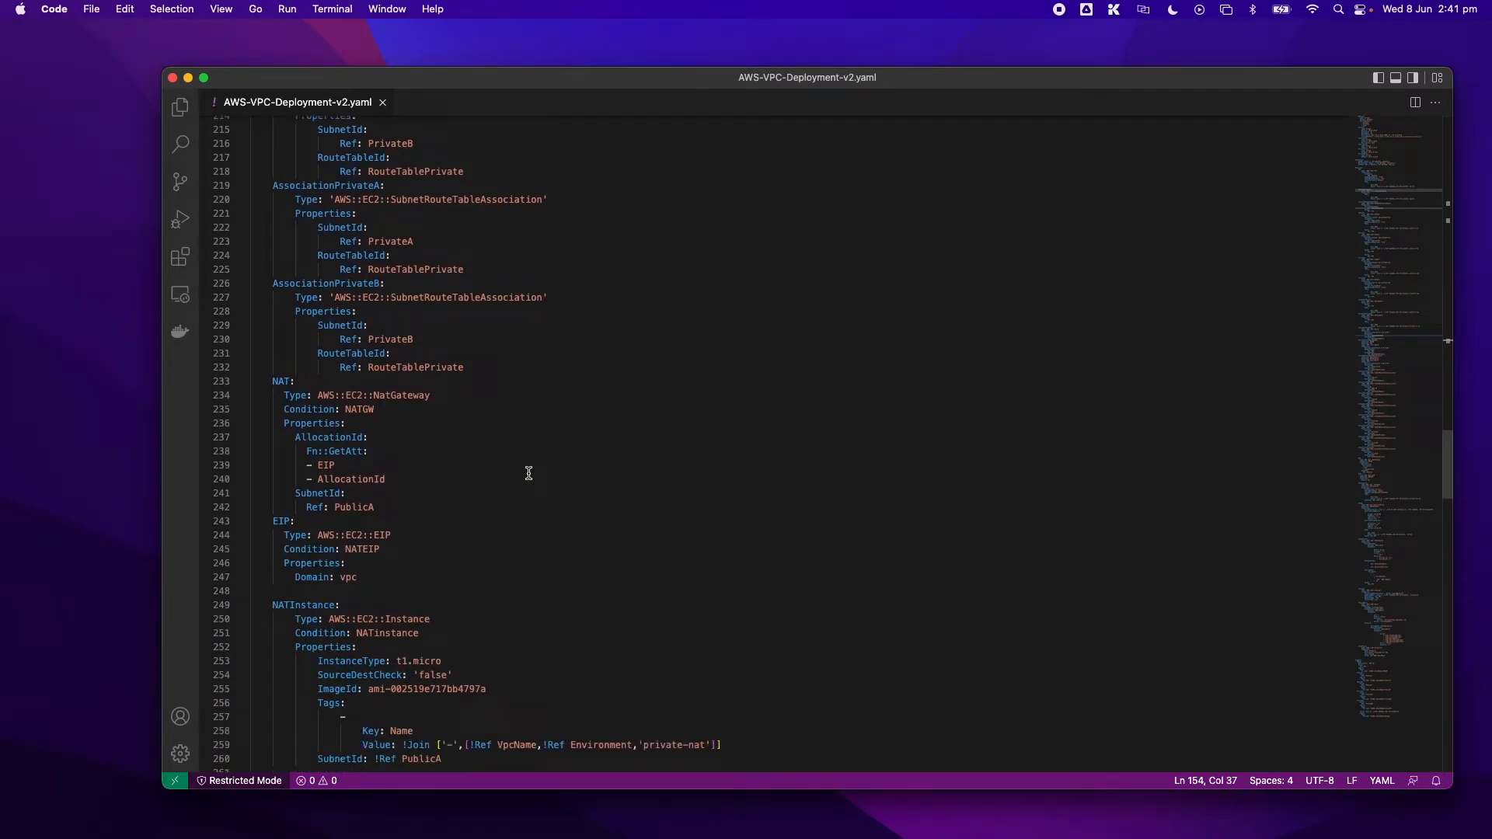
pyautogui.scroll(-1, 528, 474)
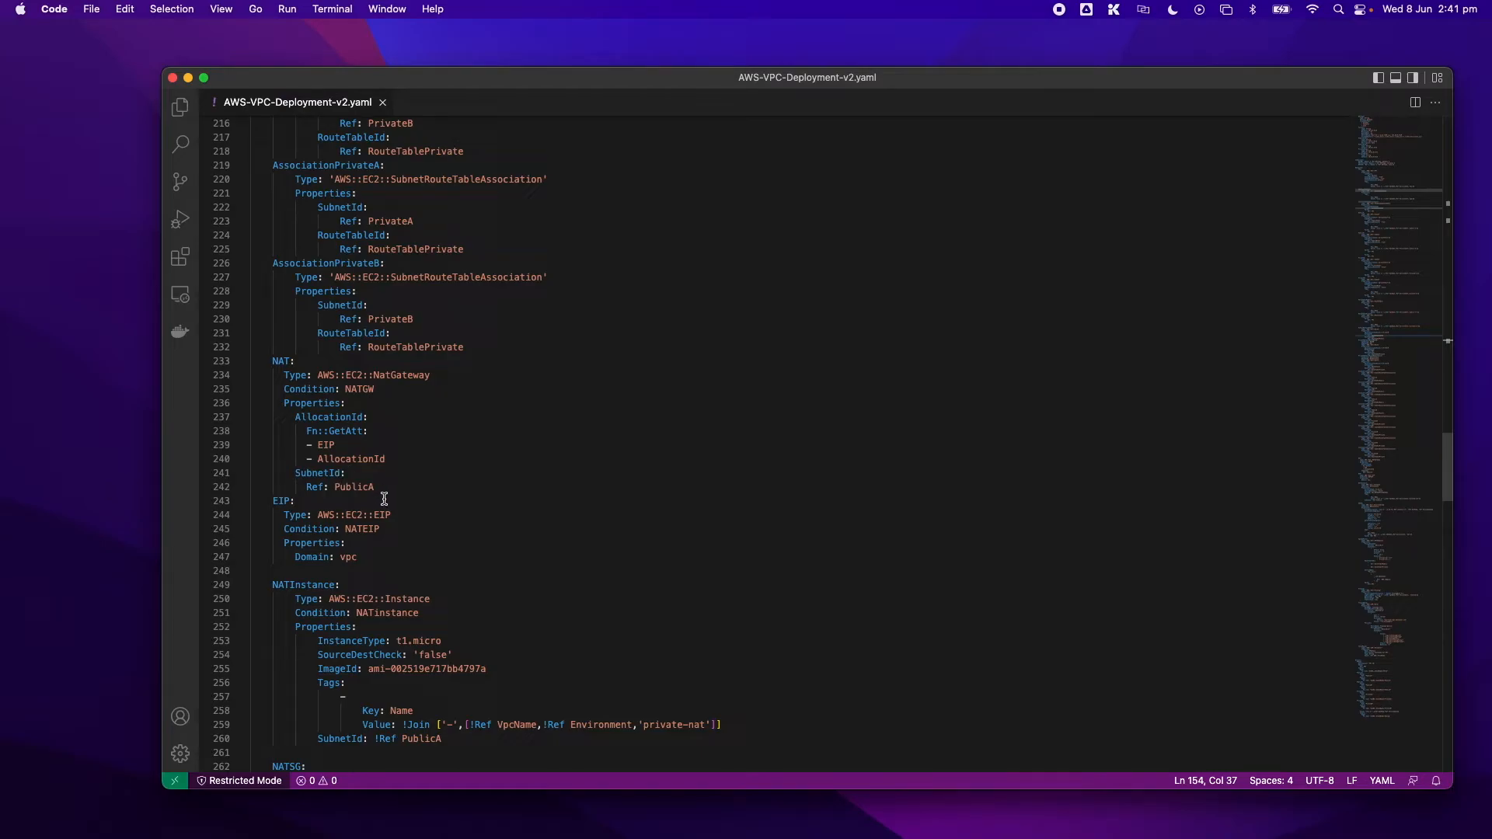
pyautogui.scroll(-1, 384, 499)
pyautogui.scroll(-5, 356, 483)
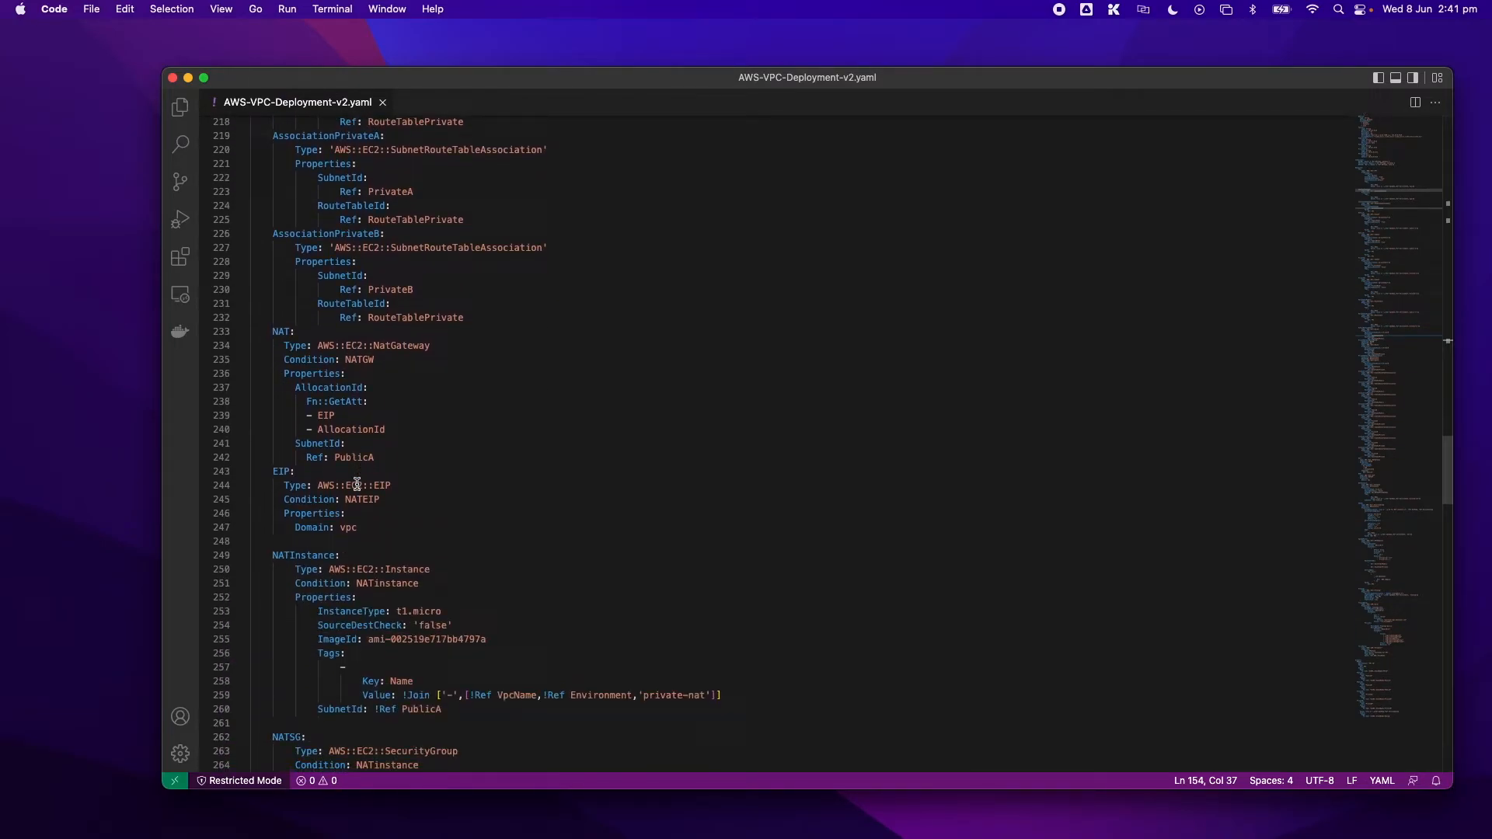
pyautogui.moveTo(359, 523); pyautogui.dragTo(235, 328)
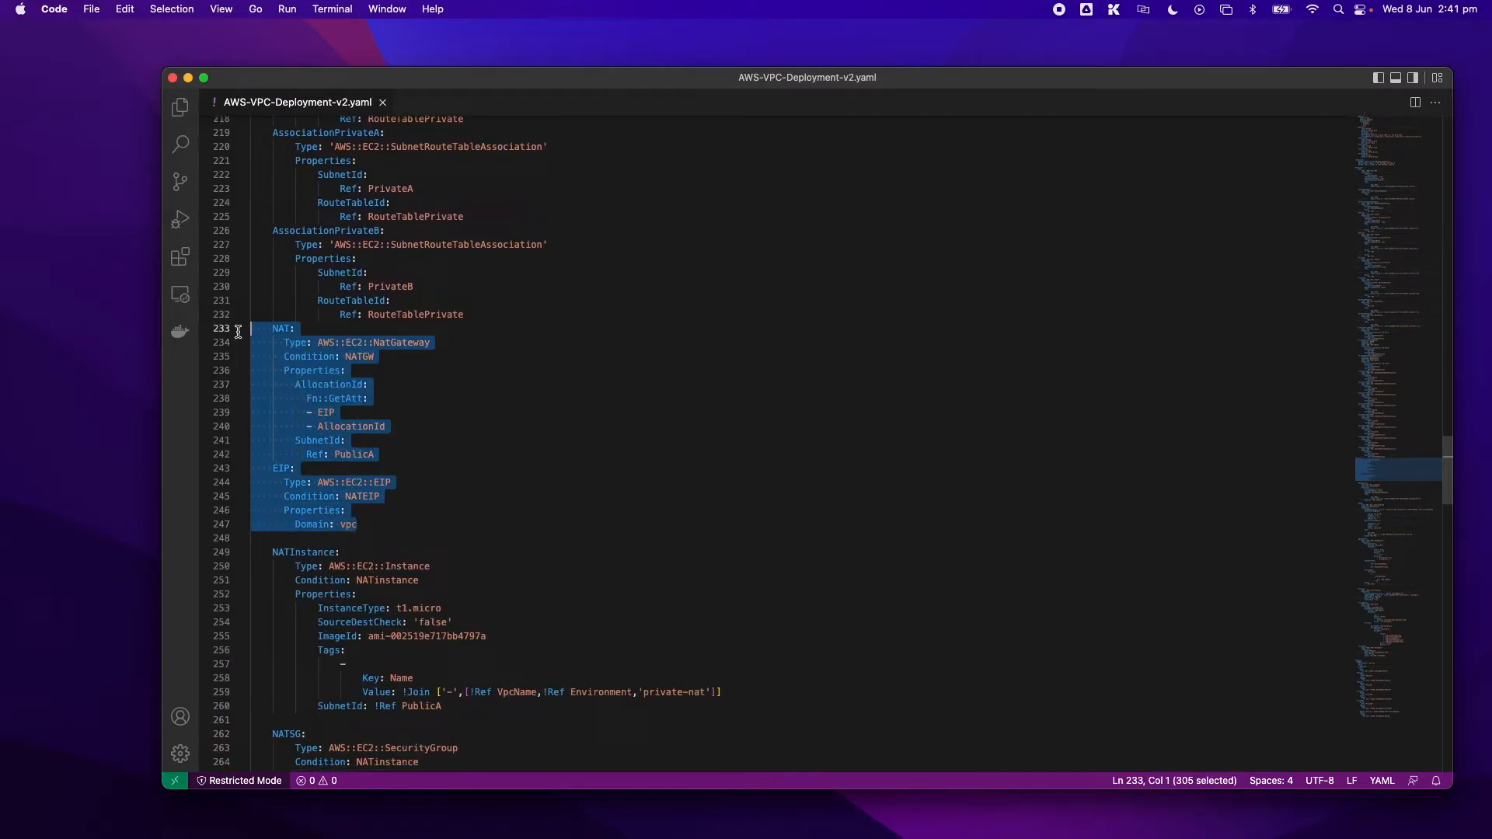
pyautogui.click(393, 497)
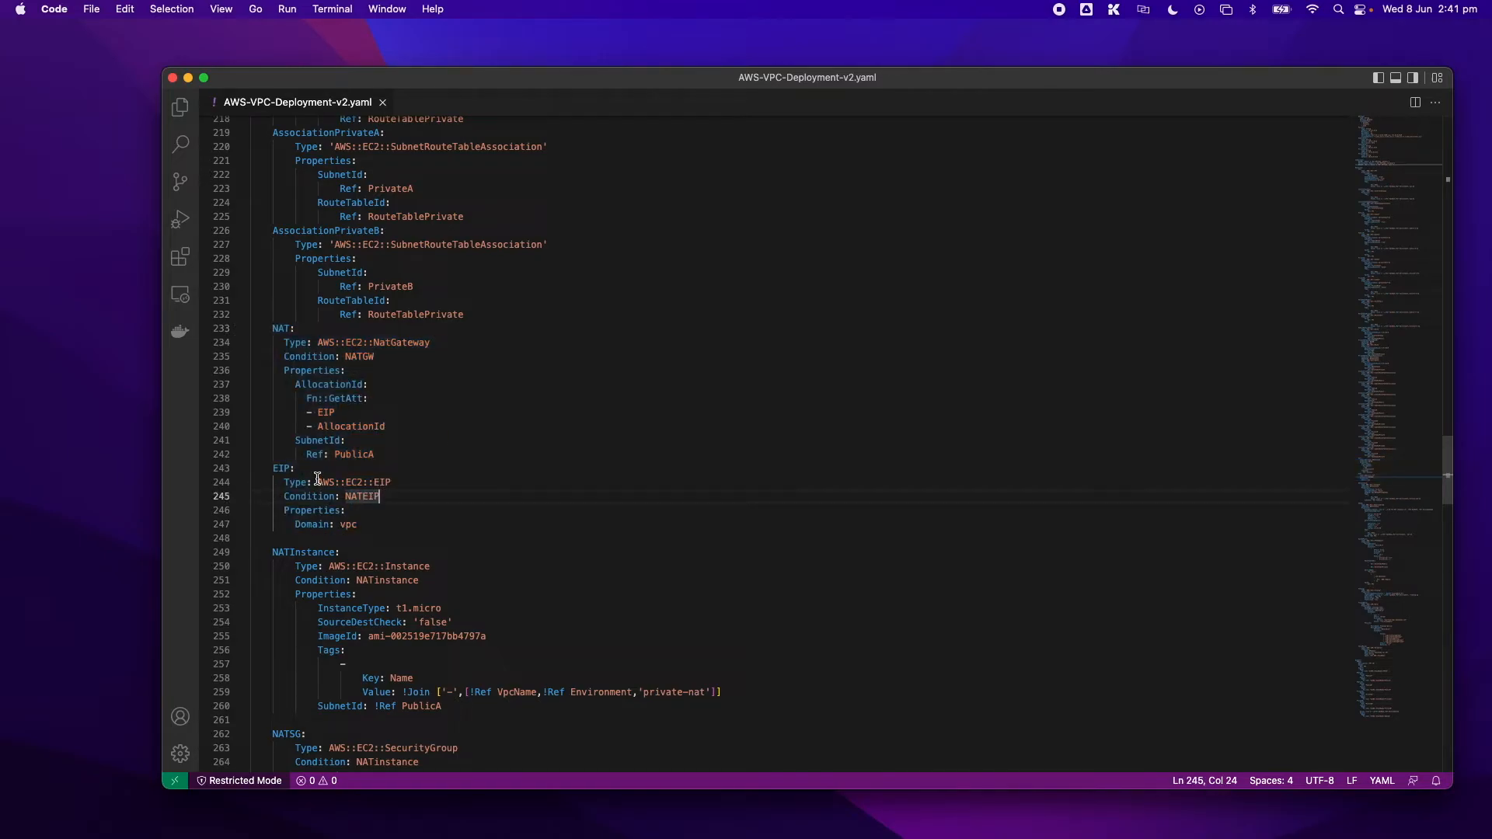
pyautogui.scroll(-4, 396, 588)
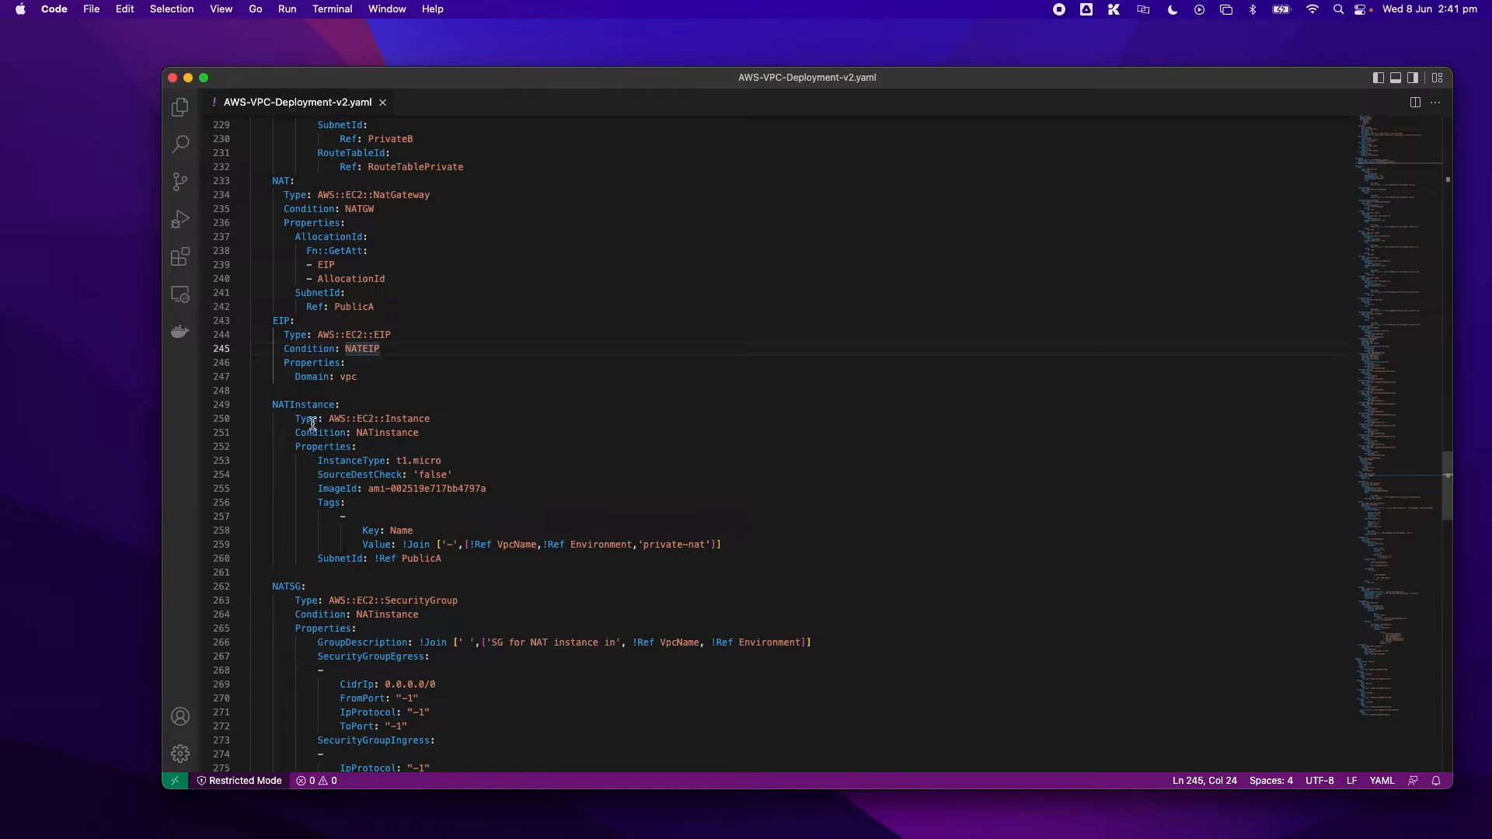
pyautogui.scroll(-5, 491, 504)
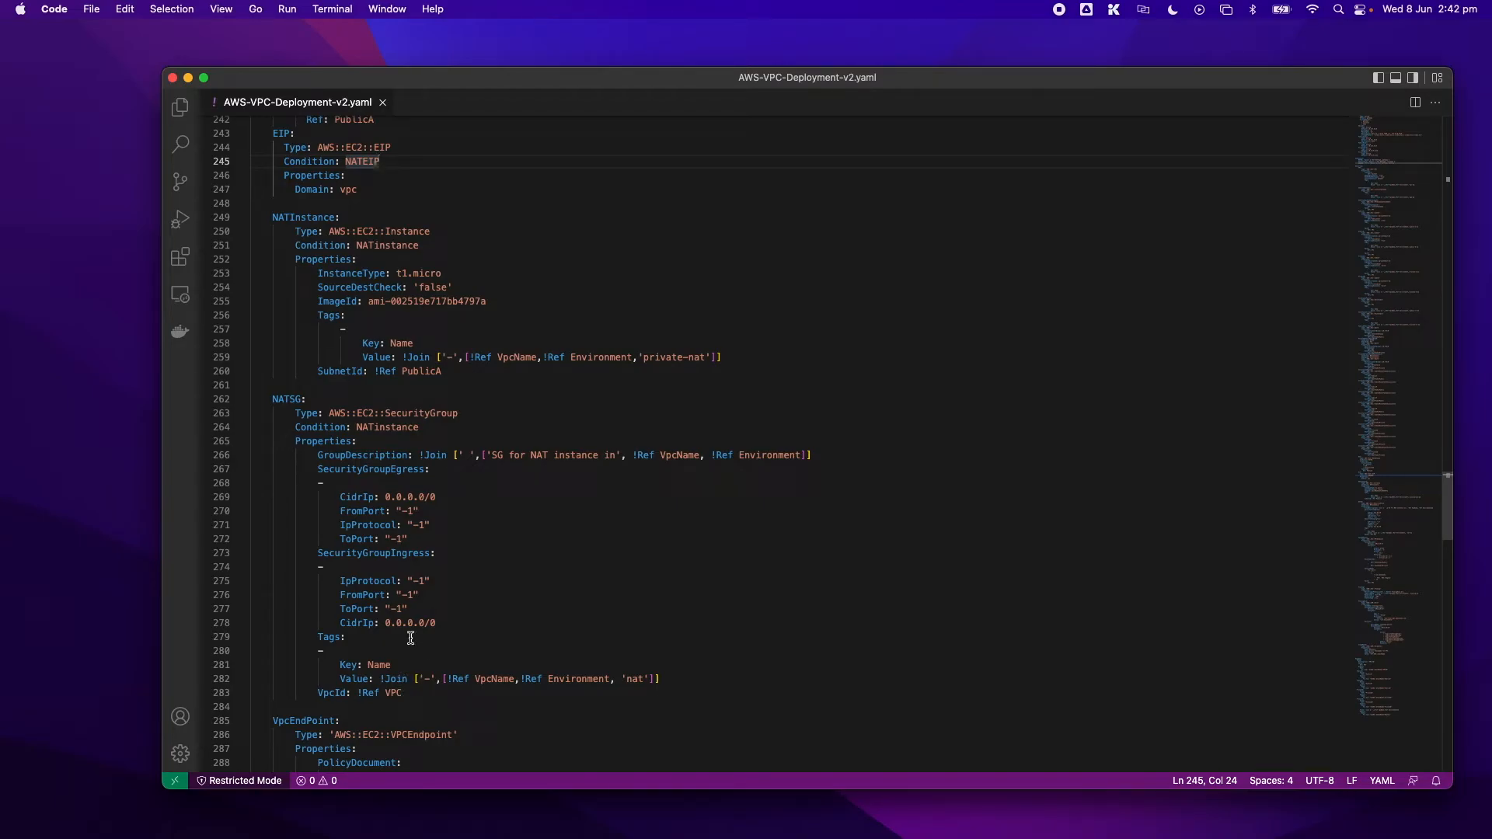
pyautogui.scroll(-1, 411, 514)
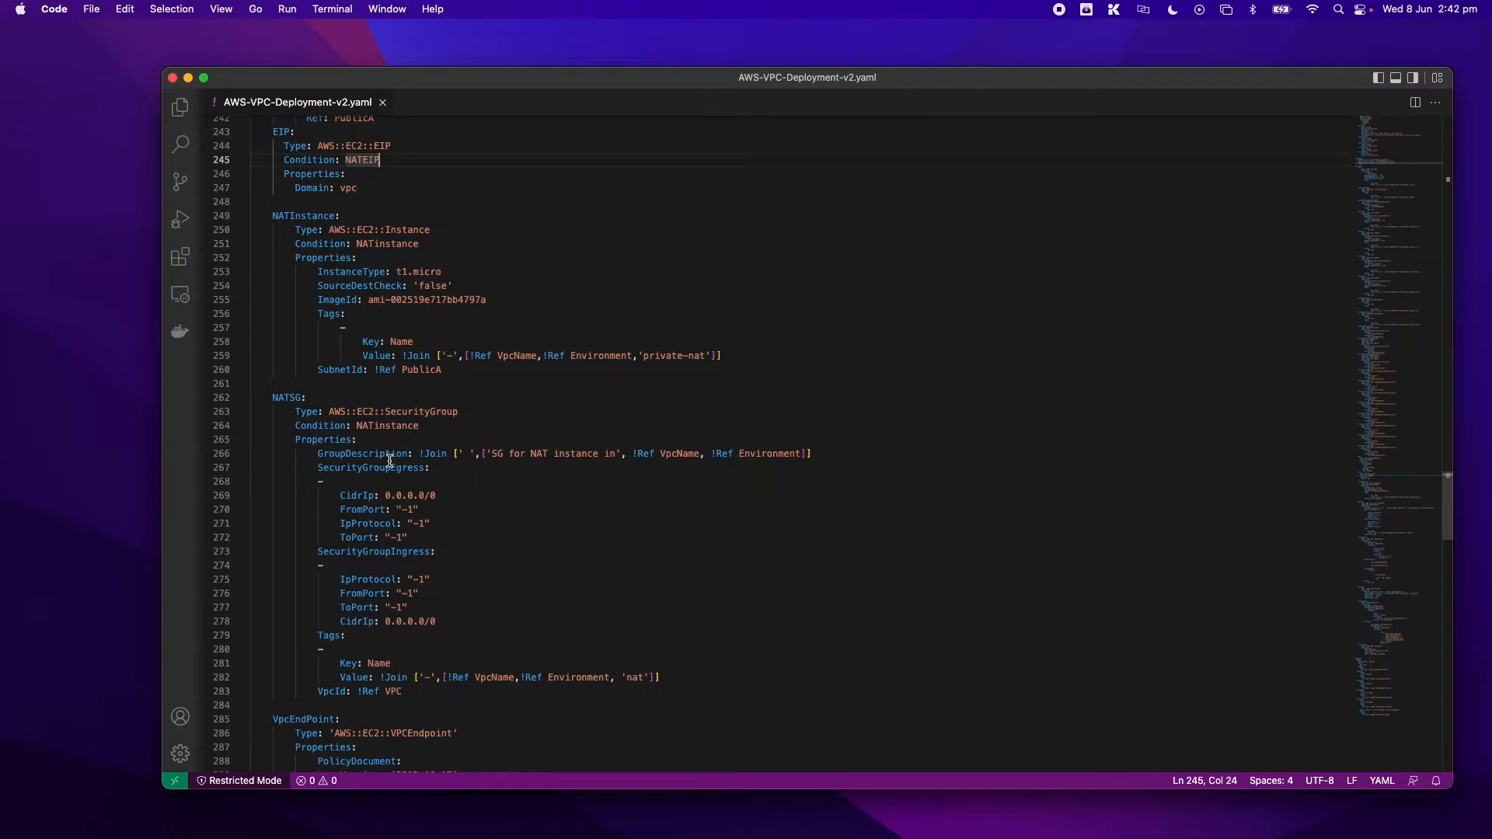
# - Review the S3 VPC endpoint, the flow log and the FlowLogRole IAM policy definitions
pyautogui.scroll(-8, 390, 461)
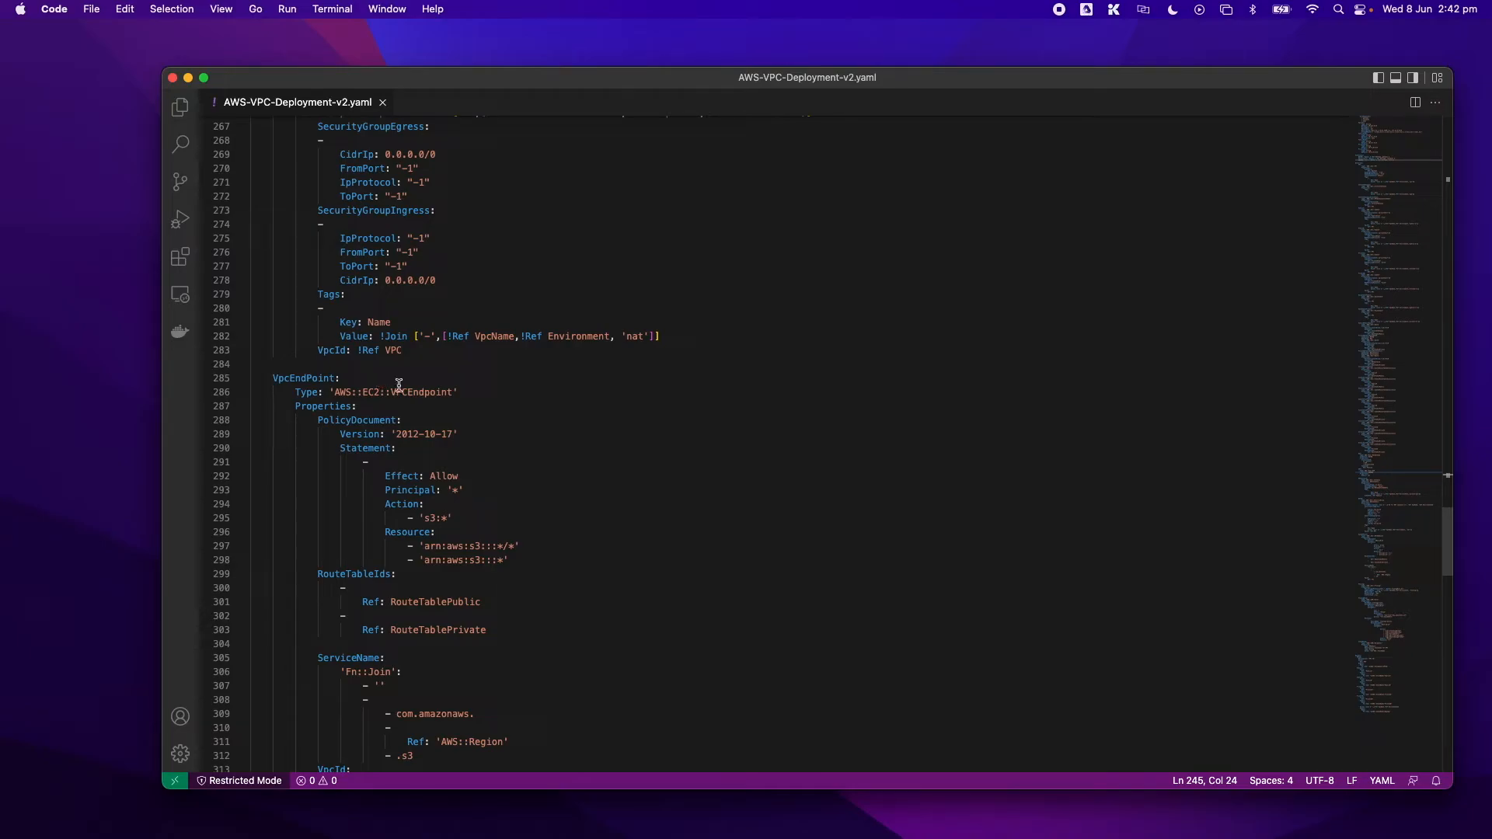
pyautogui.scroll(-6, 404, 392)
pyautogui.scroll(-6, 437, 412)
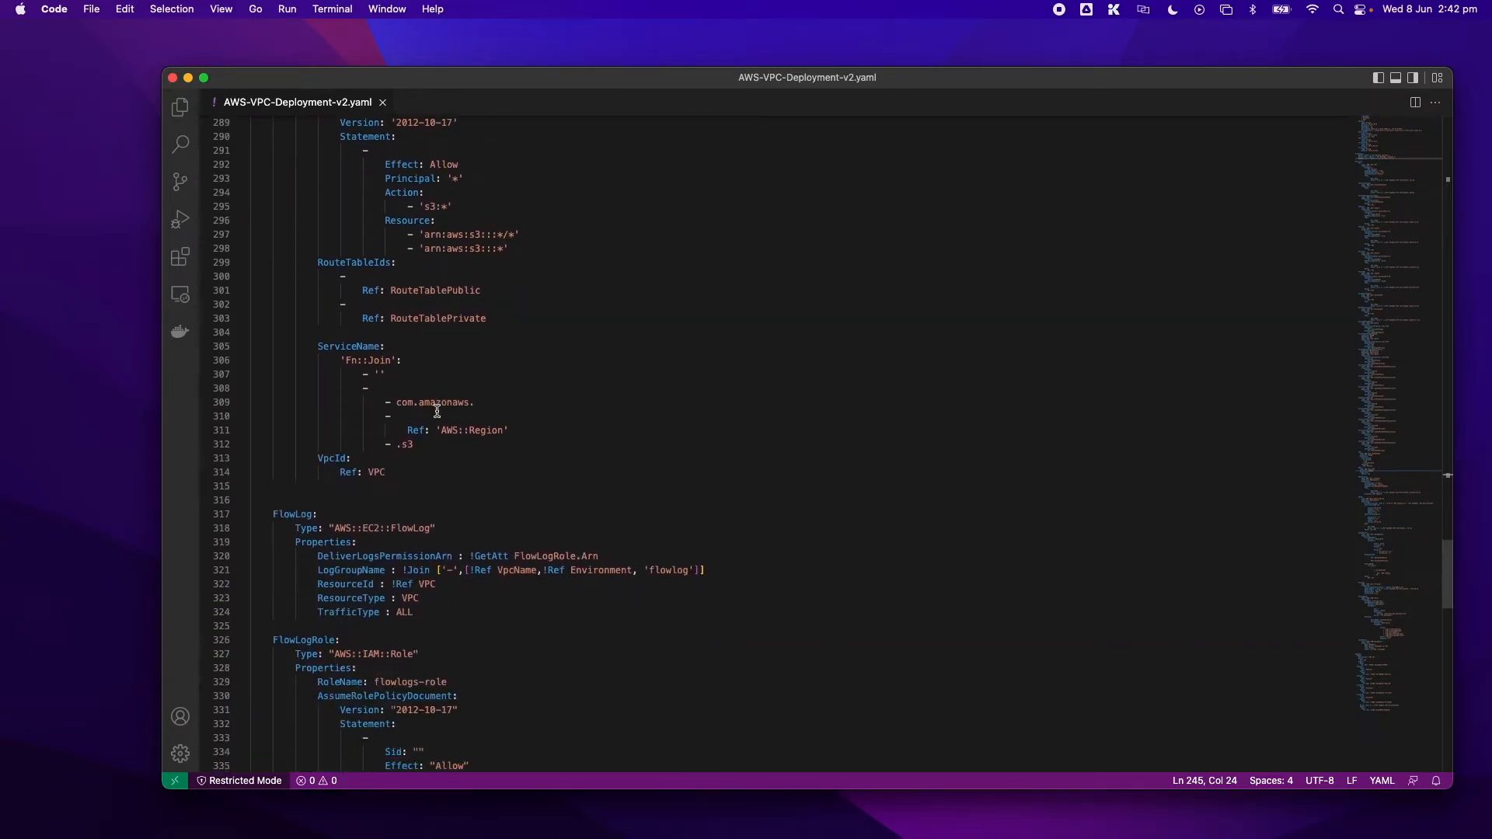
pyautogui.scroll(-4, 436, 411)
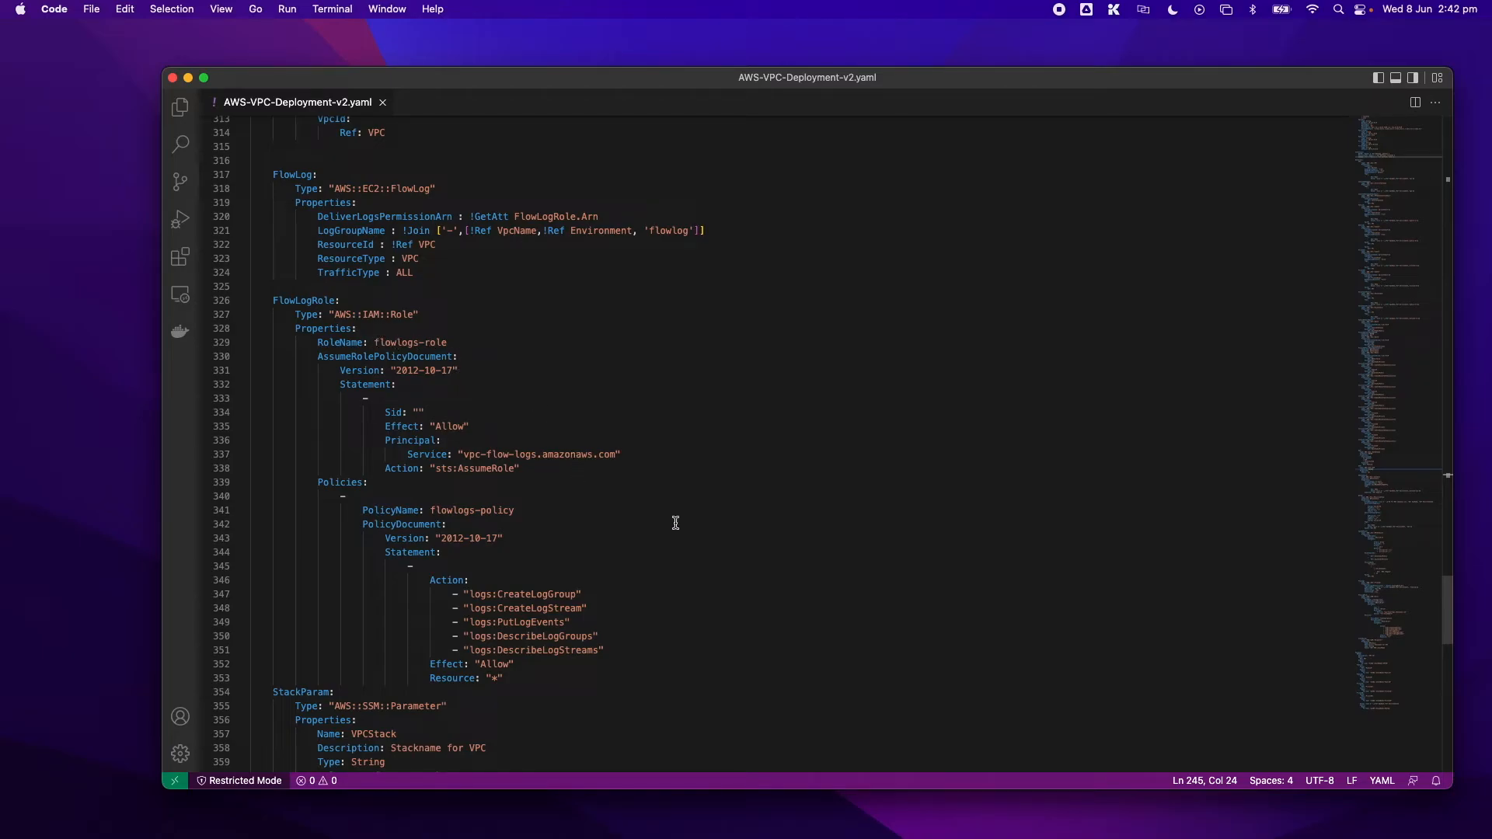
pyautogui.scroll(-2, 569, 531)
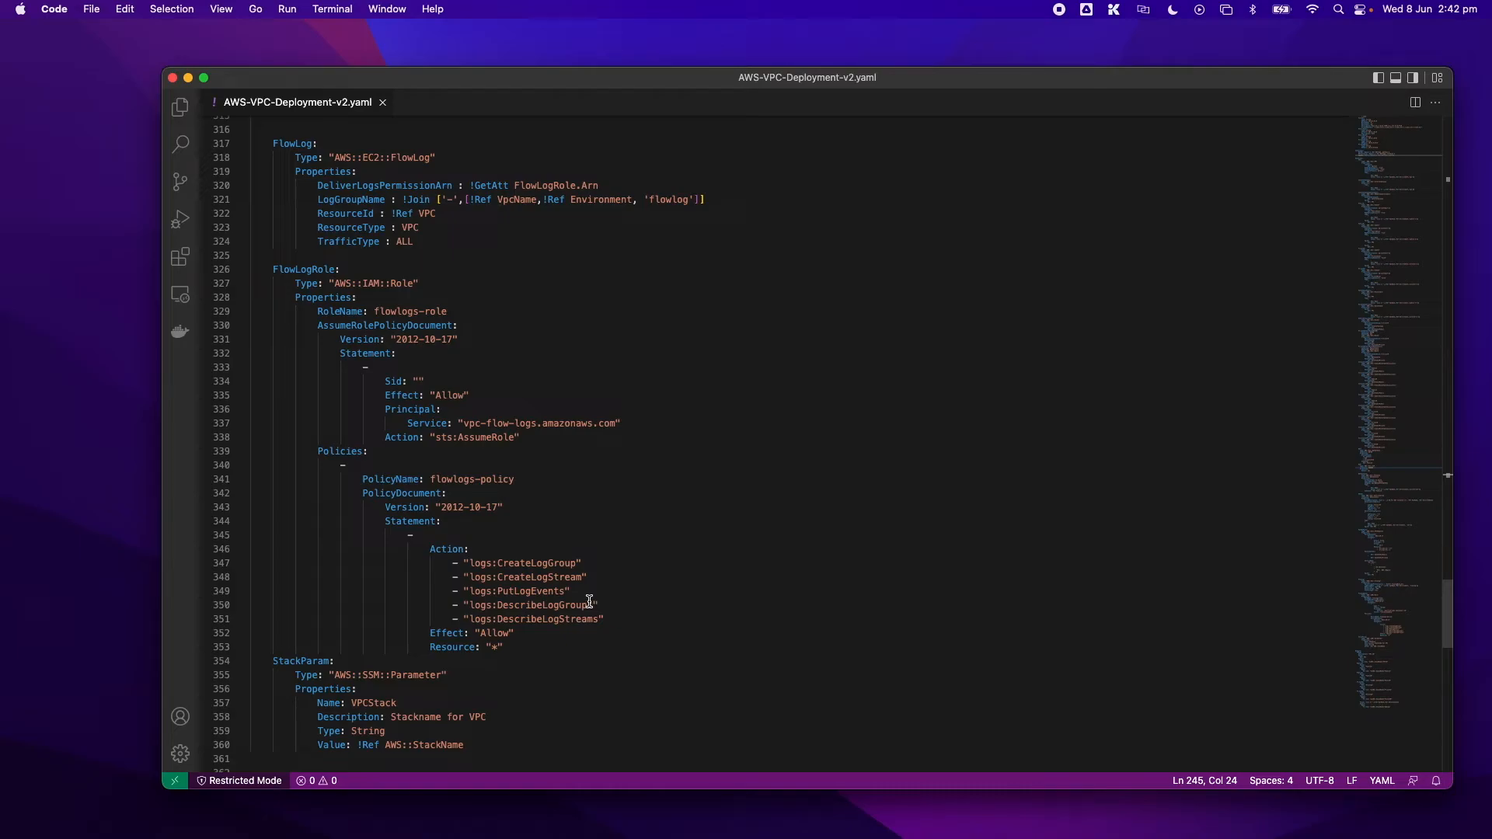
# - Review the StackParam SSM parameter and the exported stack outputs at the end of the template
pyautogui.scroll(-10, 589, 600)
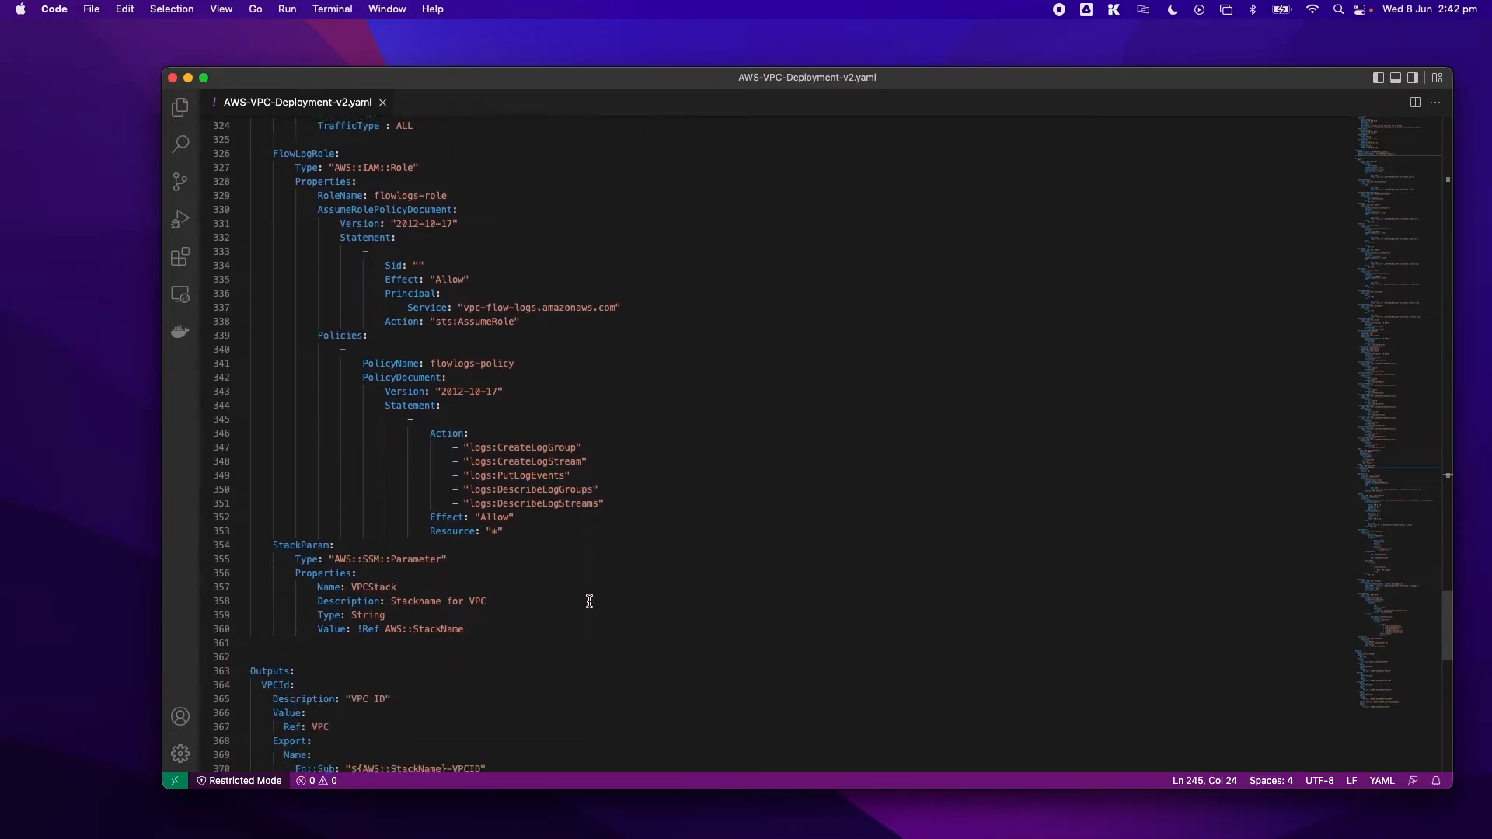
pyautogui.scroll(-7, 589, 600)
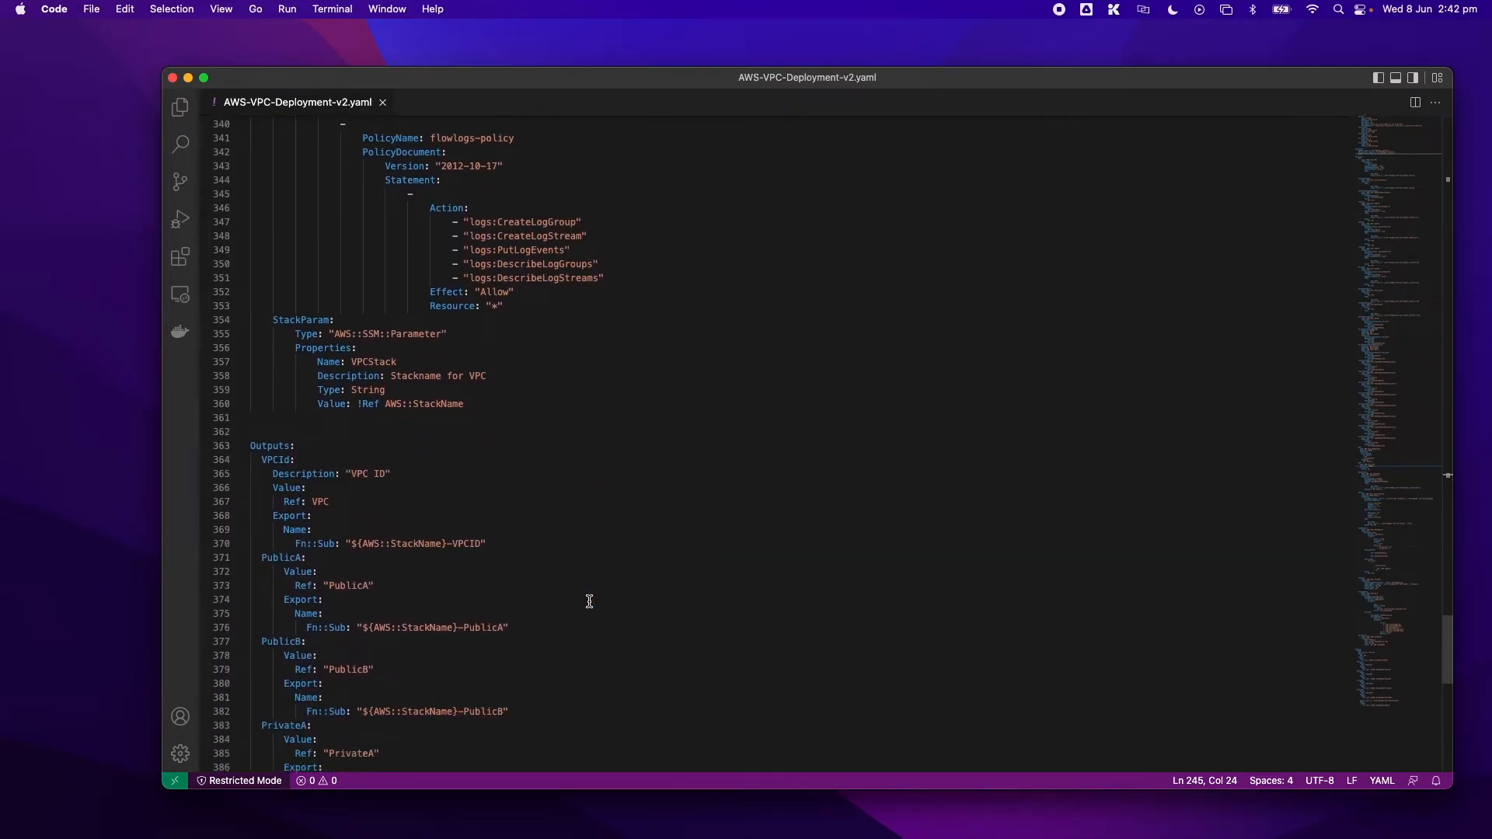
pyautogui.scroll(-7, 589, 601)
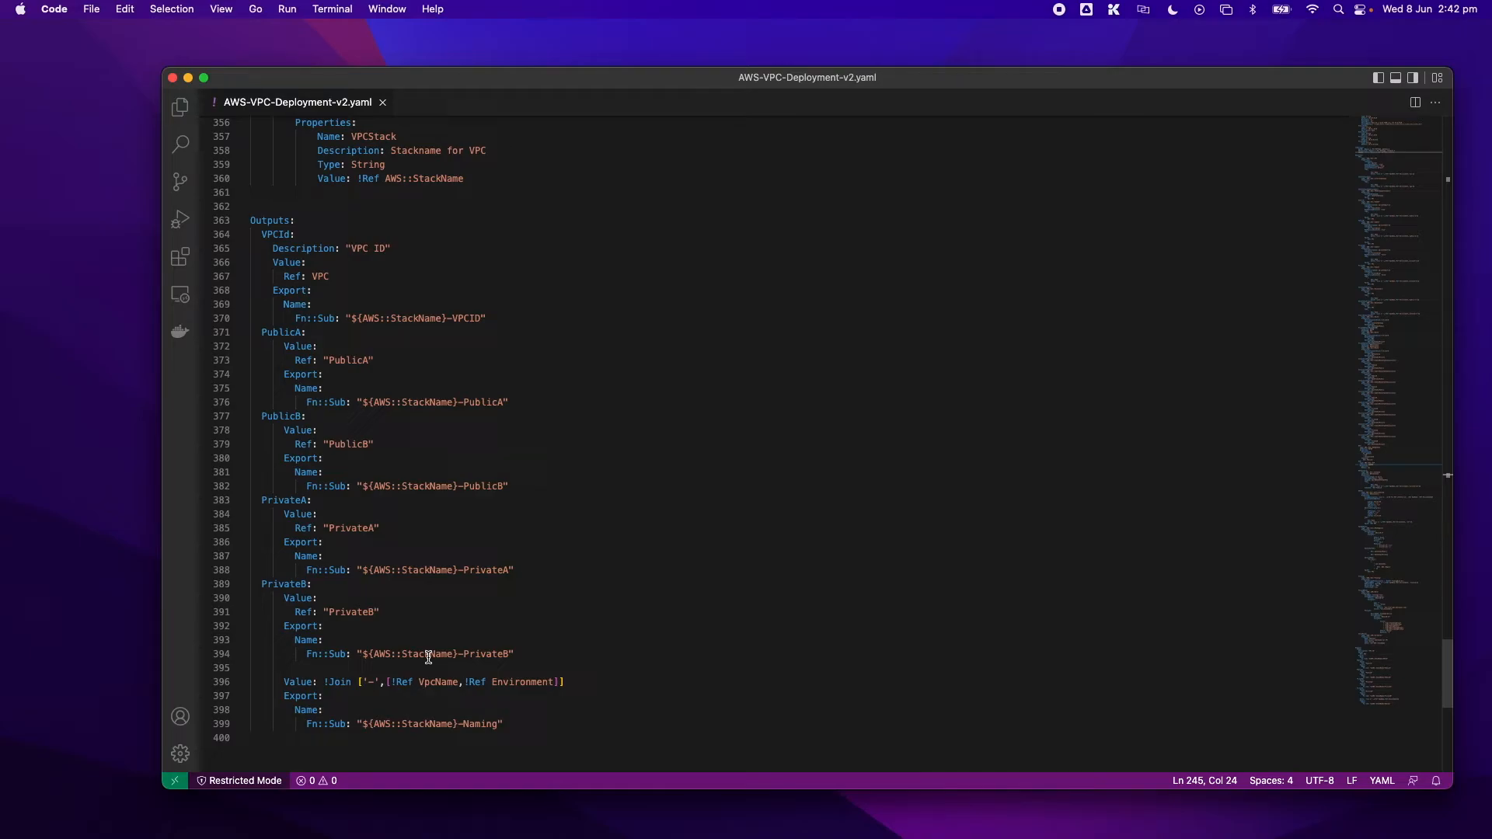
pyautogui.scroll(-2, 400, 656)
pyautogui.scroll(5, 404, 652)
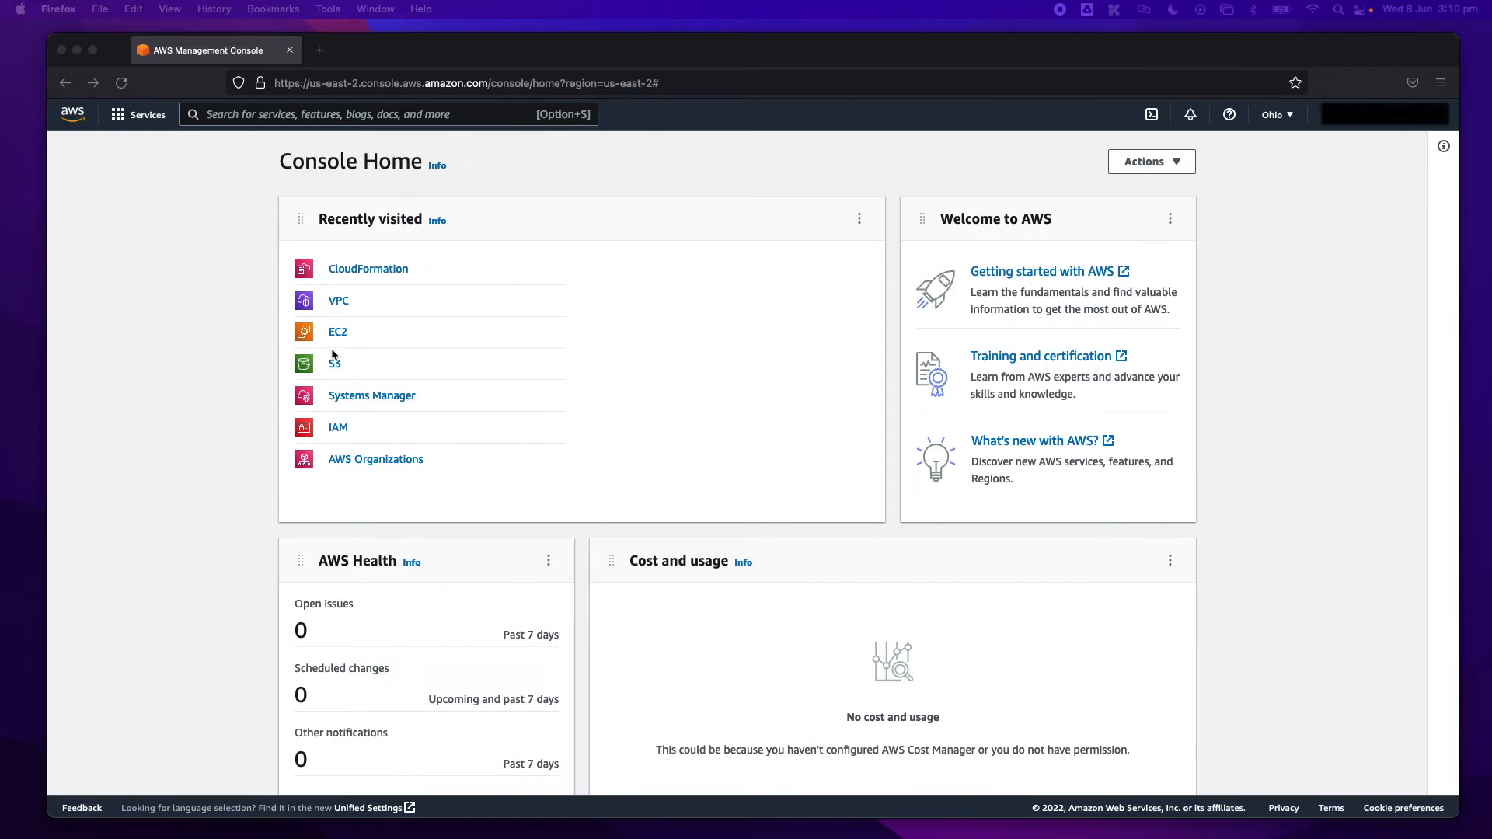
# - Open the VPC service and view the list of existing VPCs in the Ohio region
pyautogui.click(342, 303)
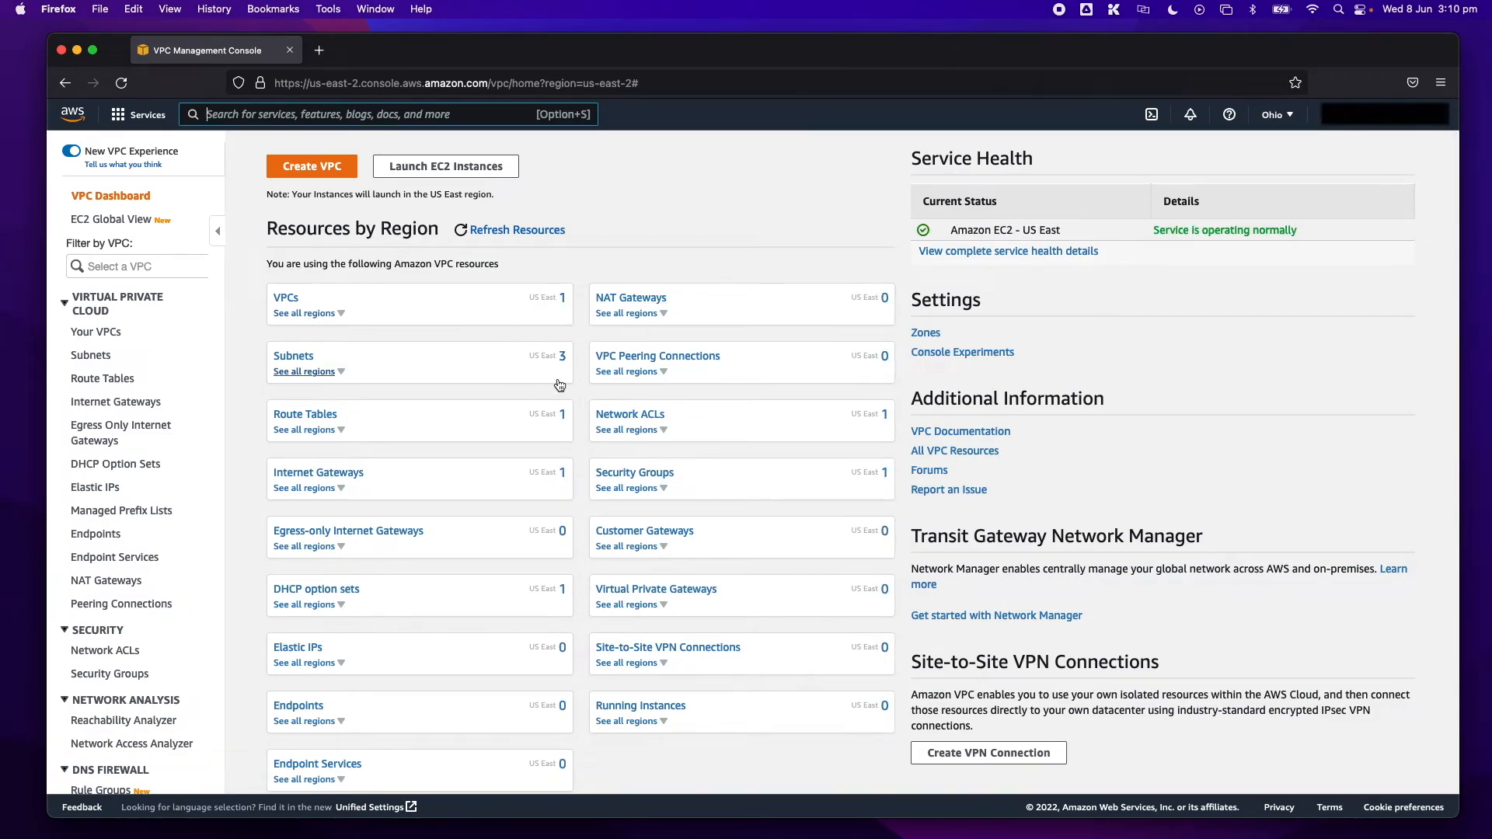
pyautogui.click(285, 298)
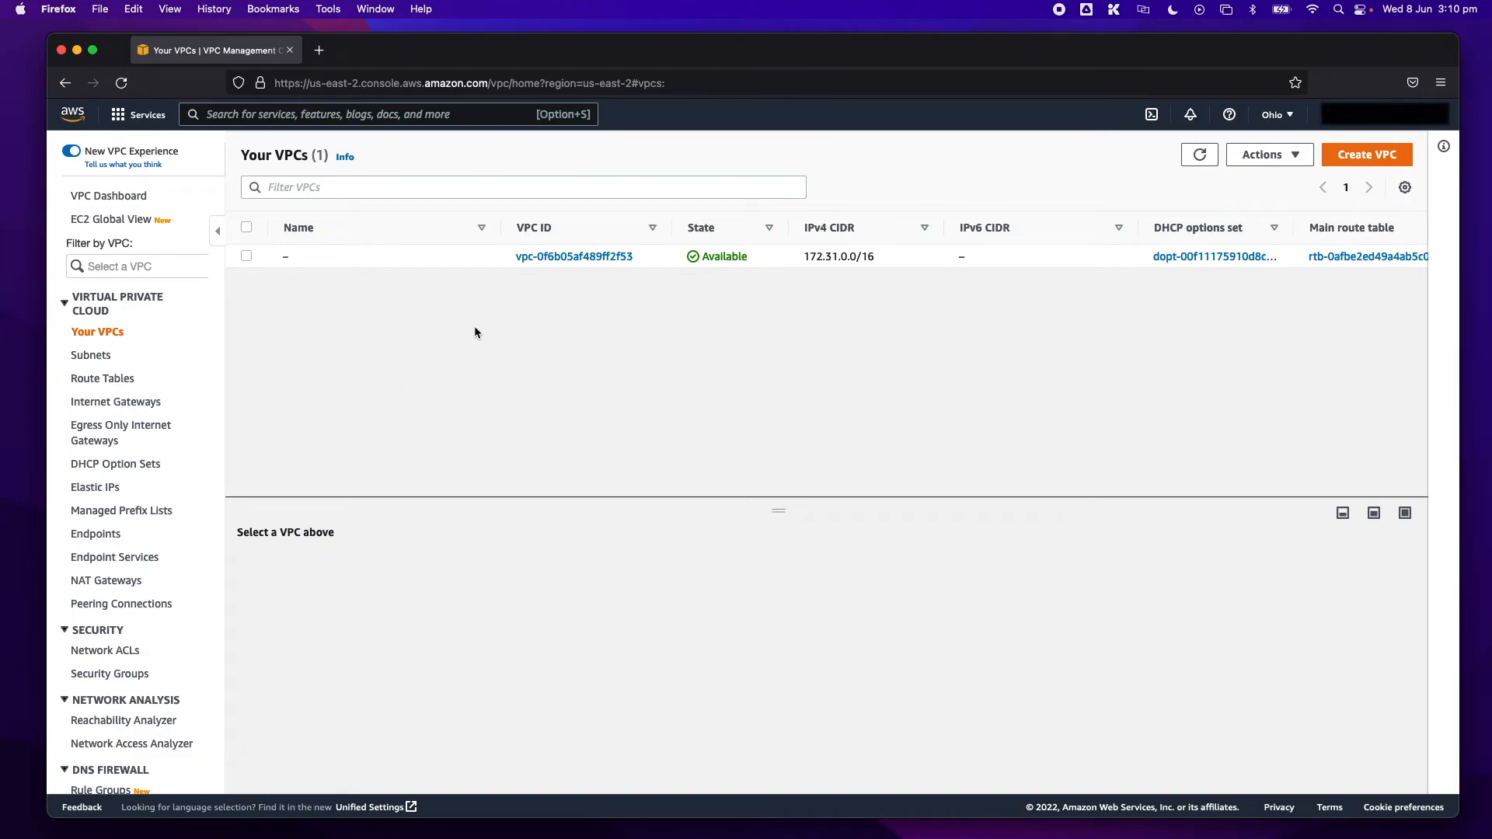
# - Search for the CloudFormation service and open its list of stacks
pyautogui.click(352, 115)
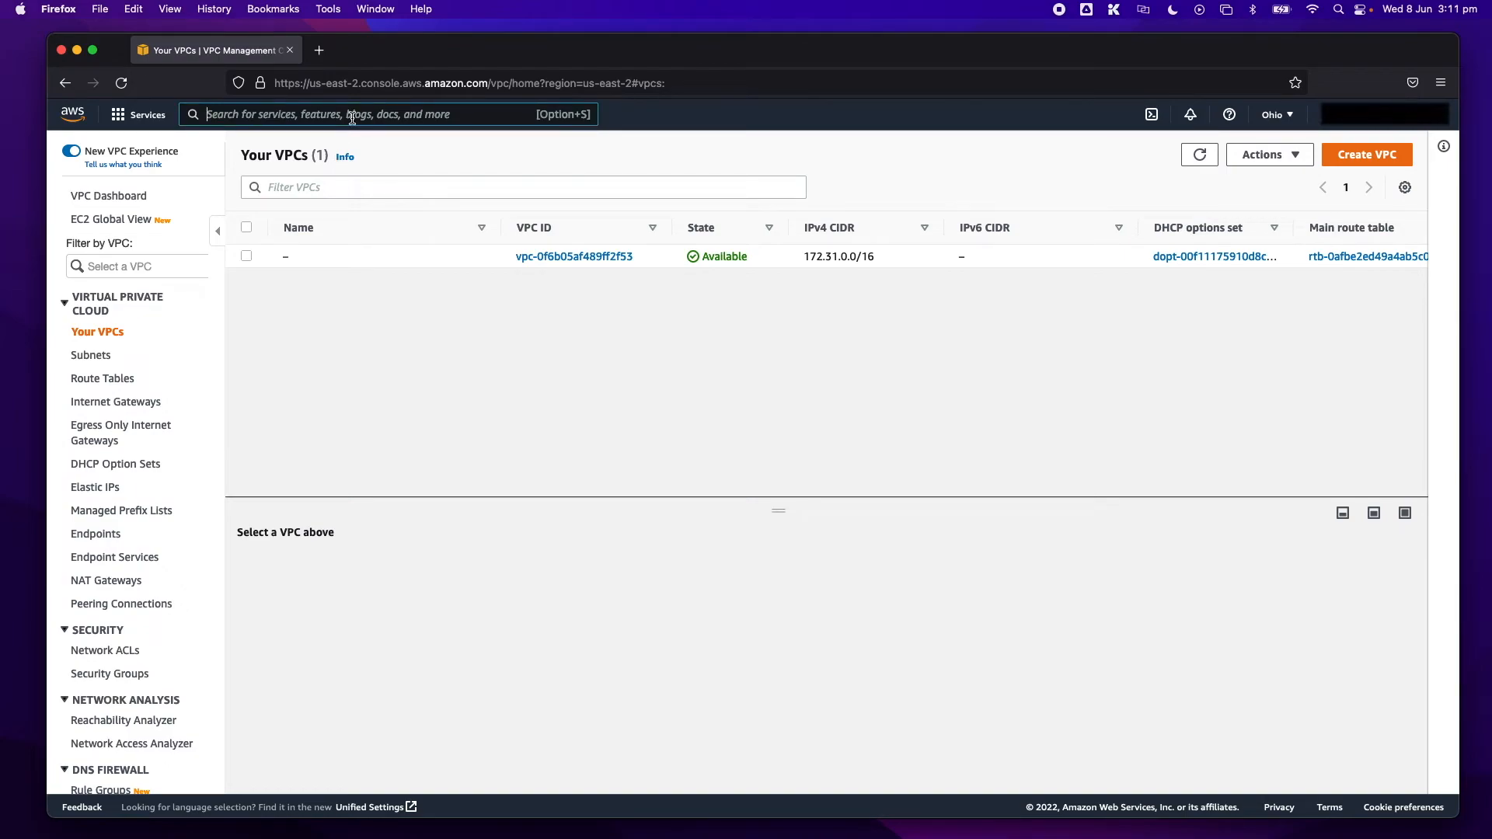
pyautogui.write('cloud')
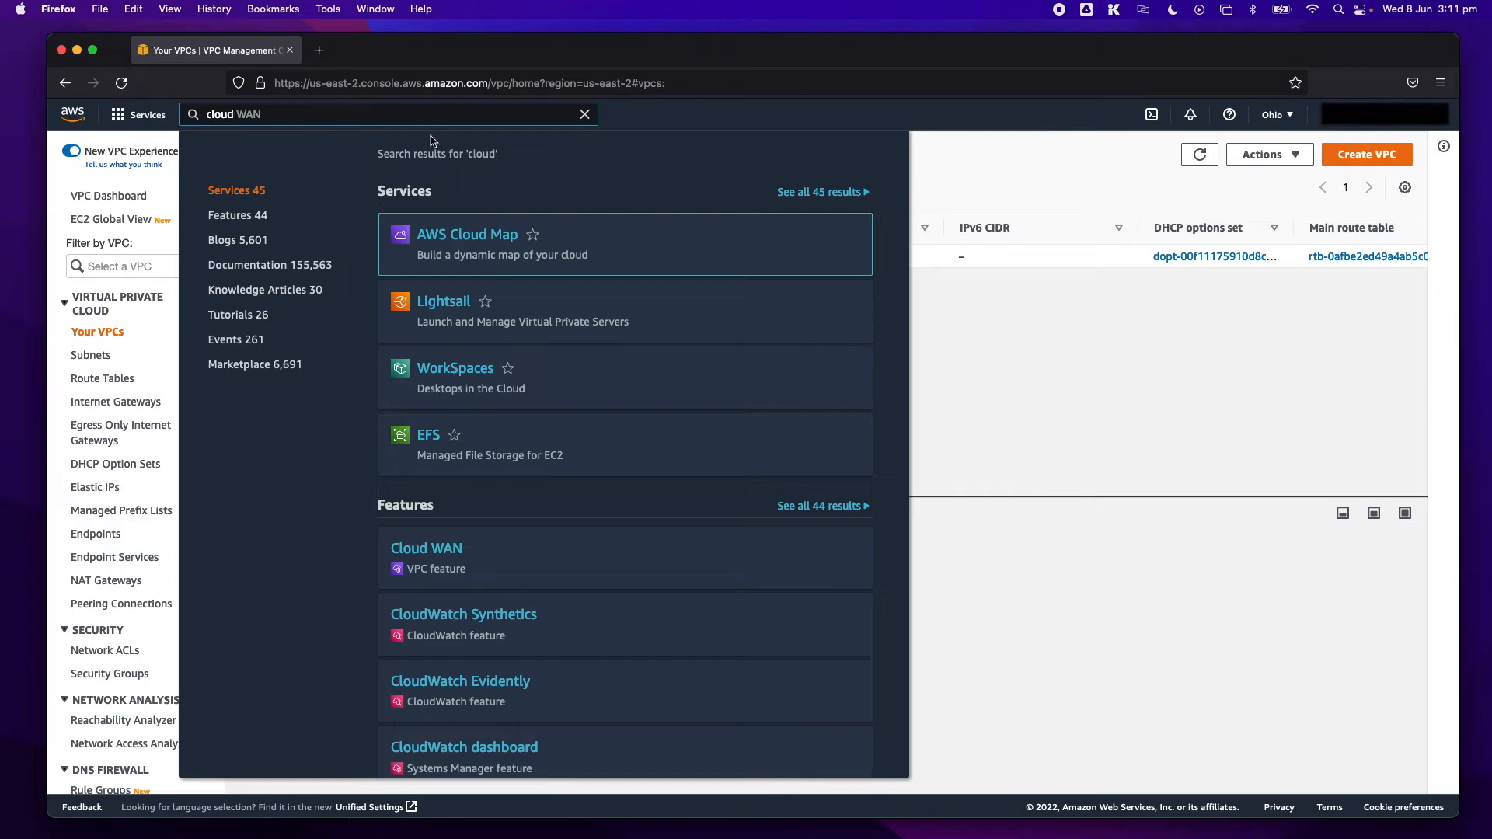
pyautogui.write('from')
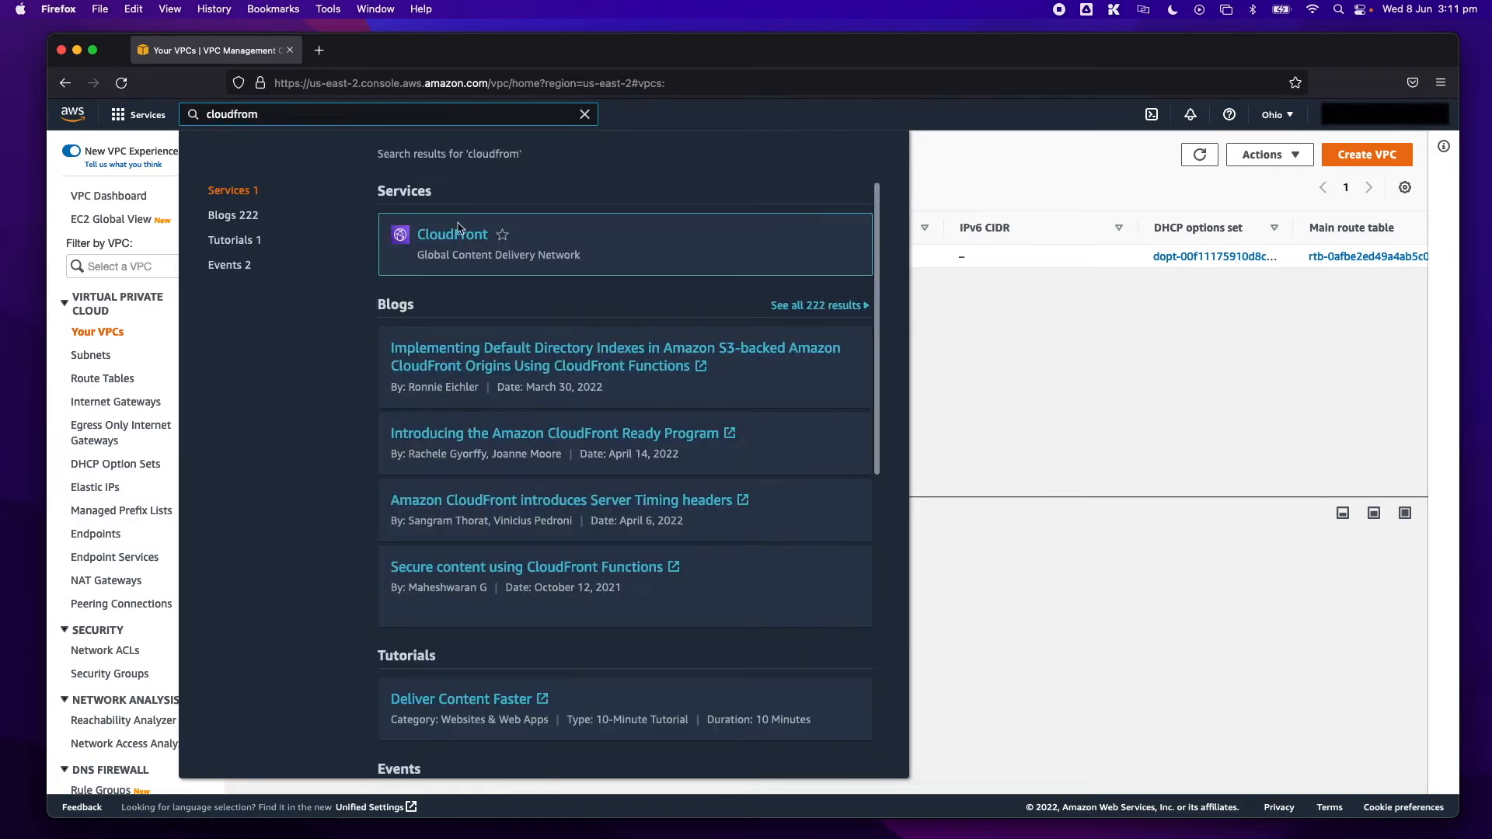
pyautogui.press('BackSpace')
pyautogui.press('BackSpace')
pyautogui.press('BackSpace')
pyautogui.press('BackSpace')
pyautogui.write('form')
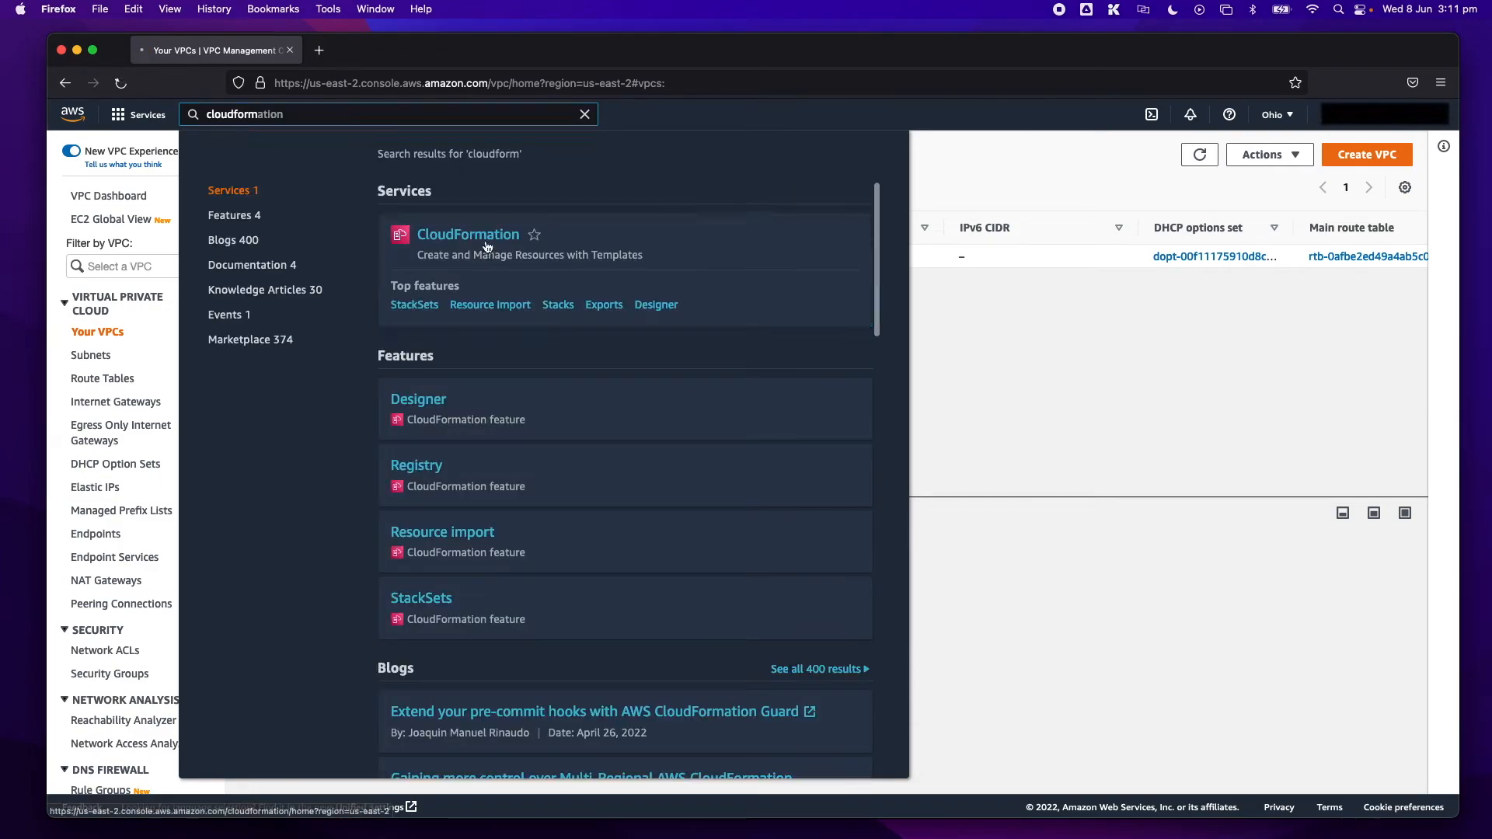
pyautogui.click(488, 247)
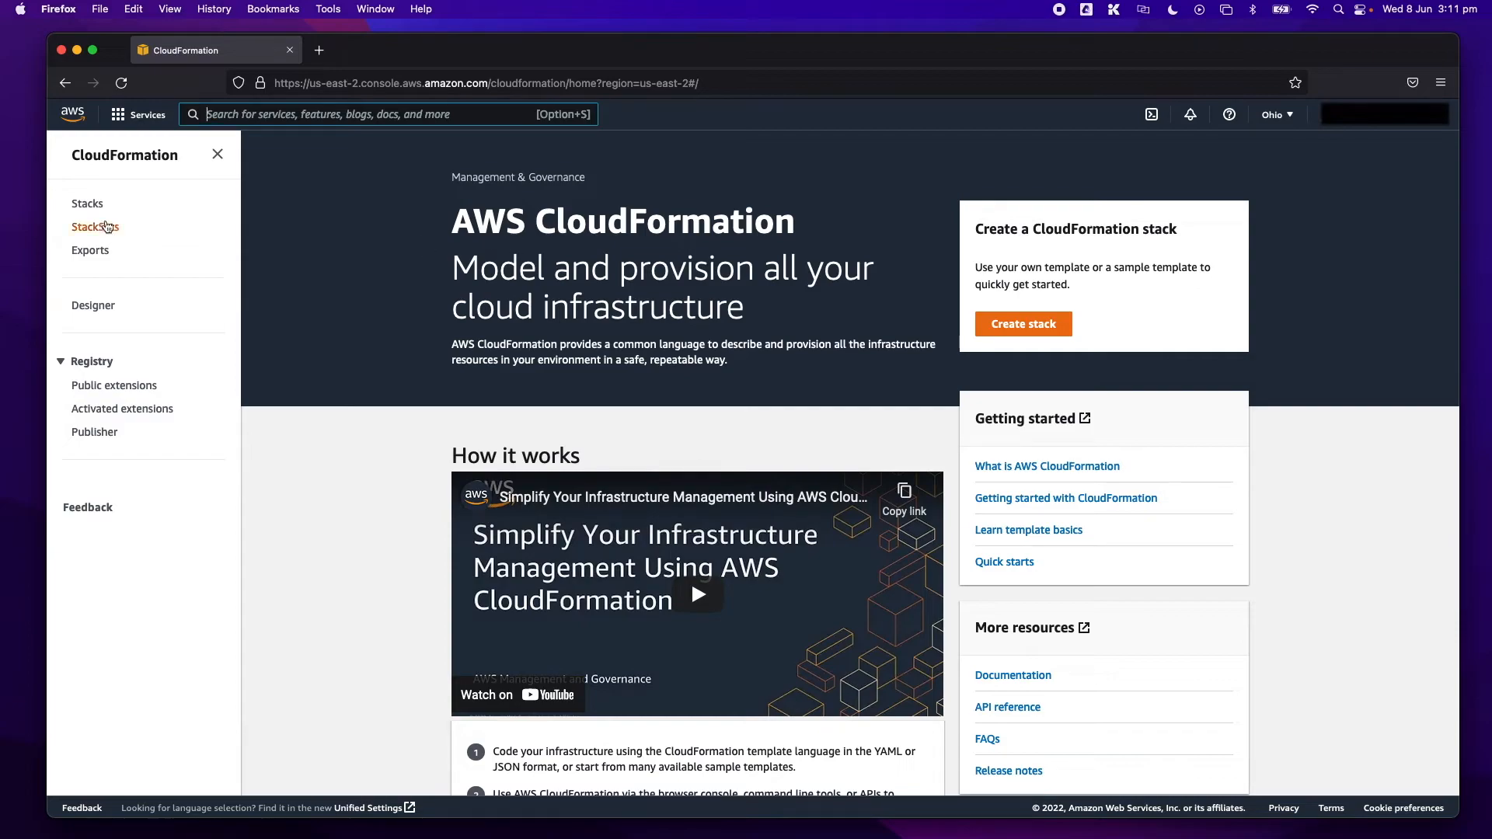
pyautogui.click(90, 204)
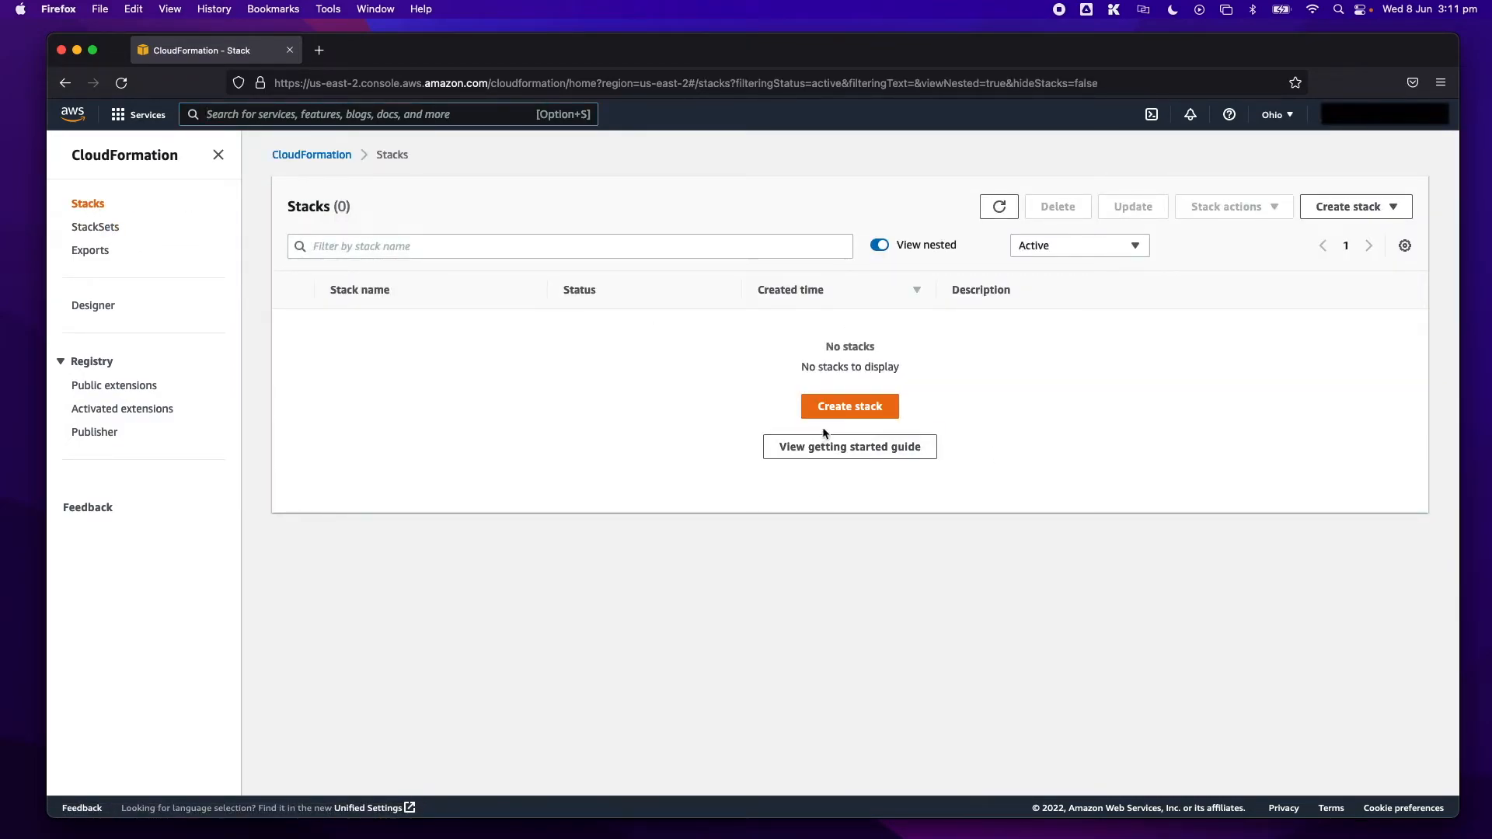
# - Start a new stack by uploading the template file AWS-VPC-Deployment-v2.yaml from the Desktop, and continue to the stack details
pyautogui.click(847, 407)
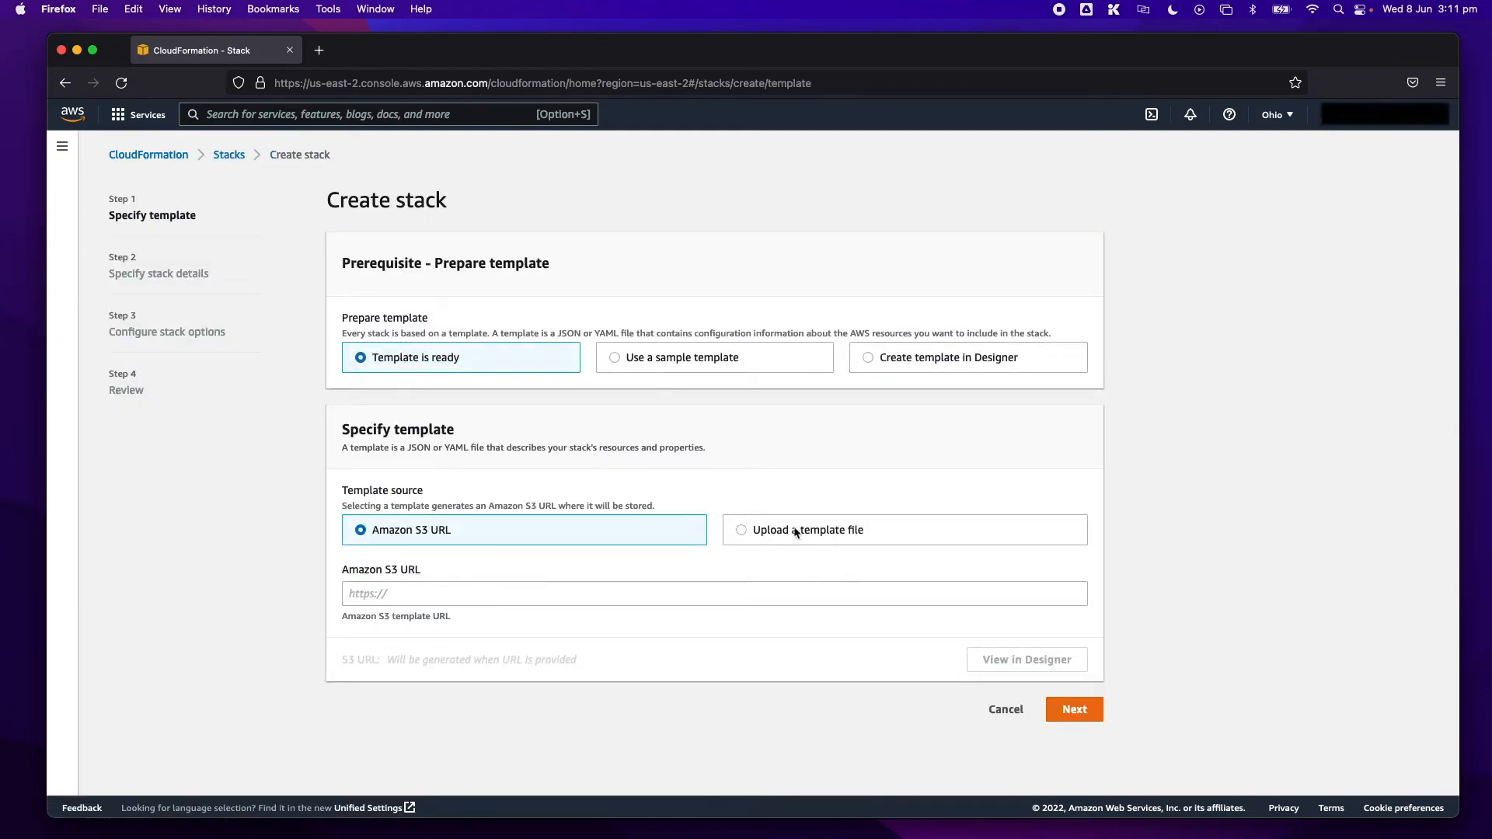
pyautogui.click(754, 534)
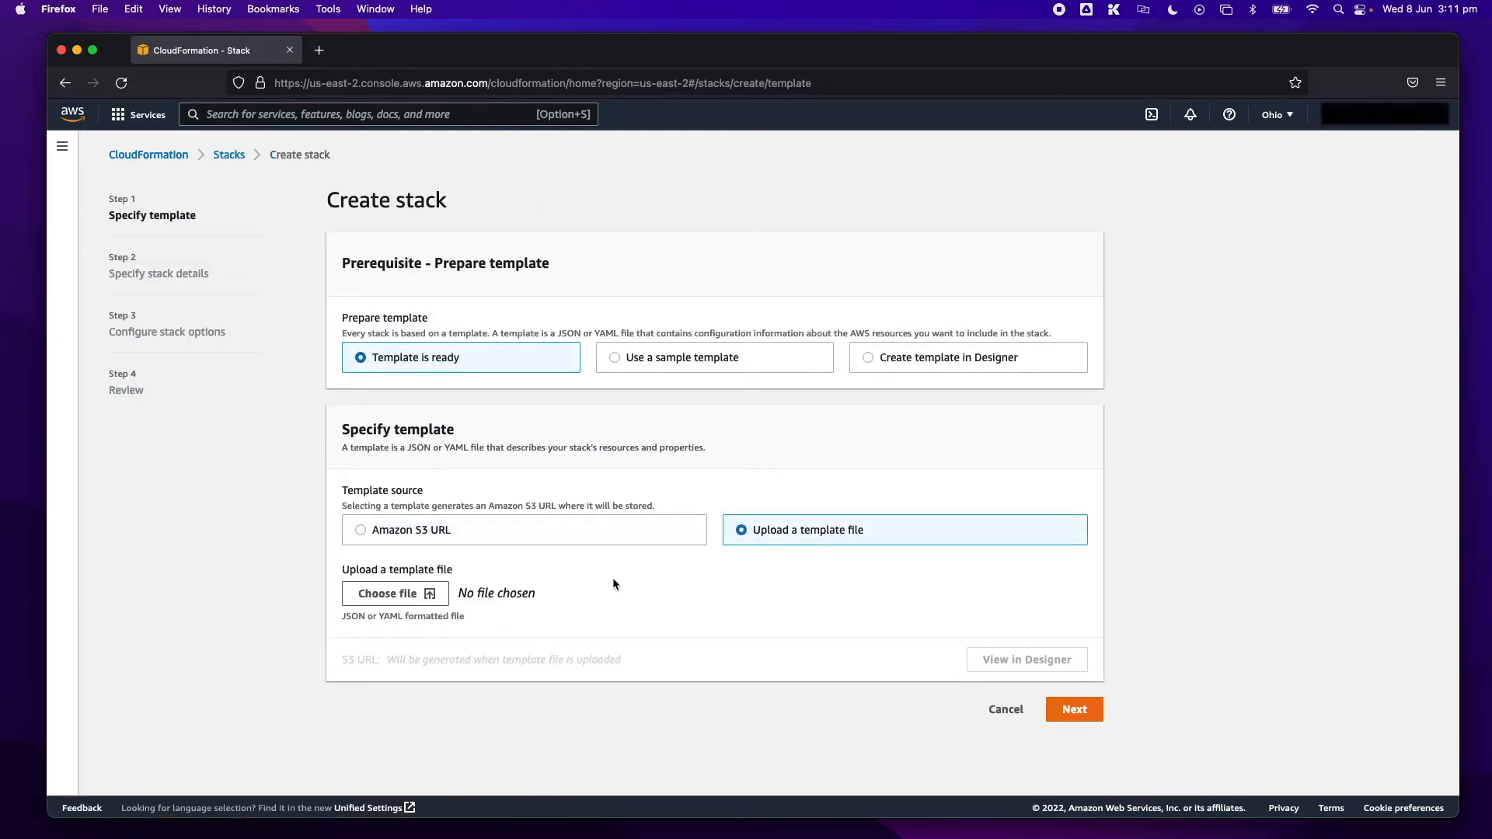
pyautogui.click(393, 594)
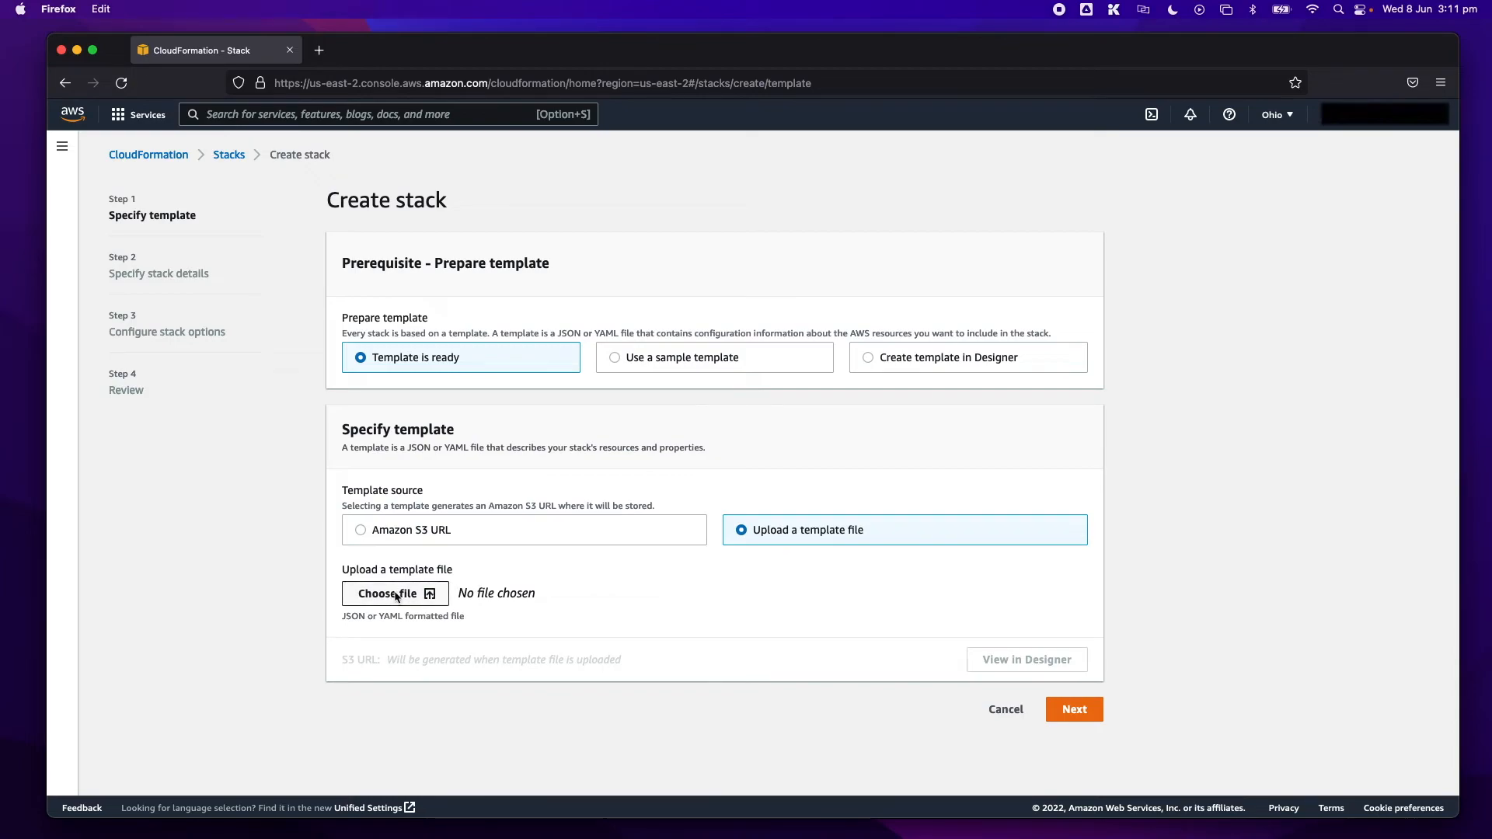
pyautogui.click(709, 238)
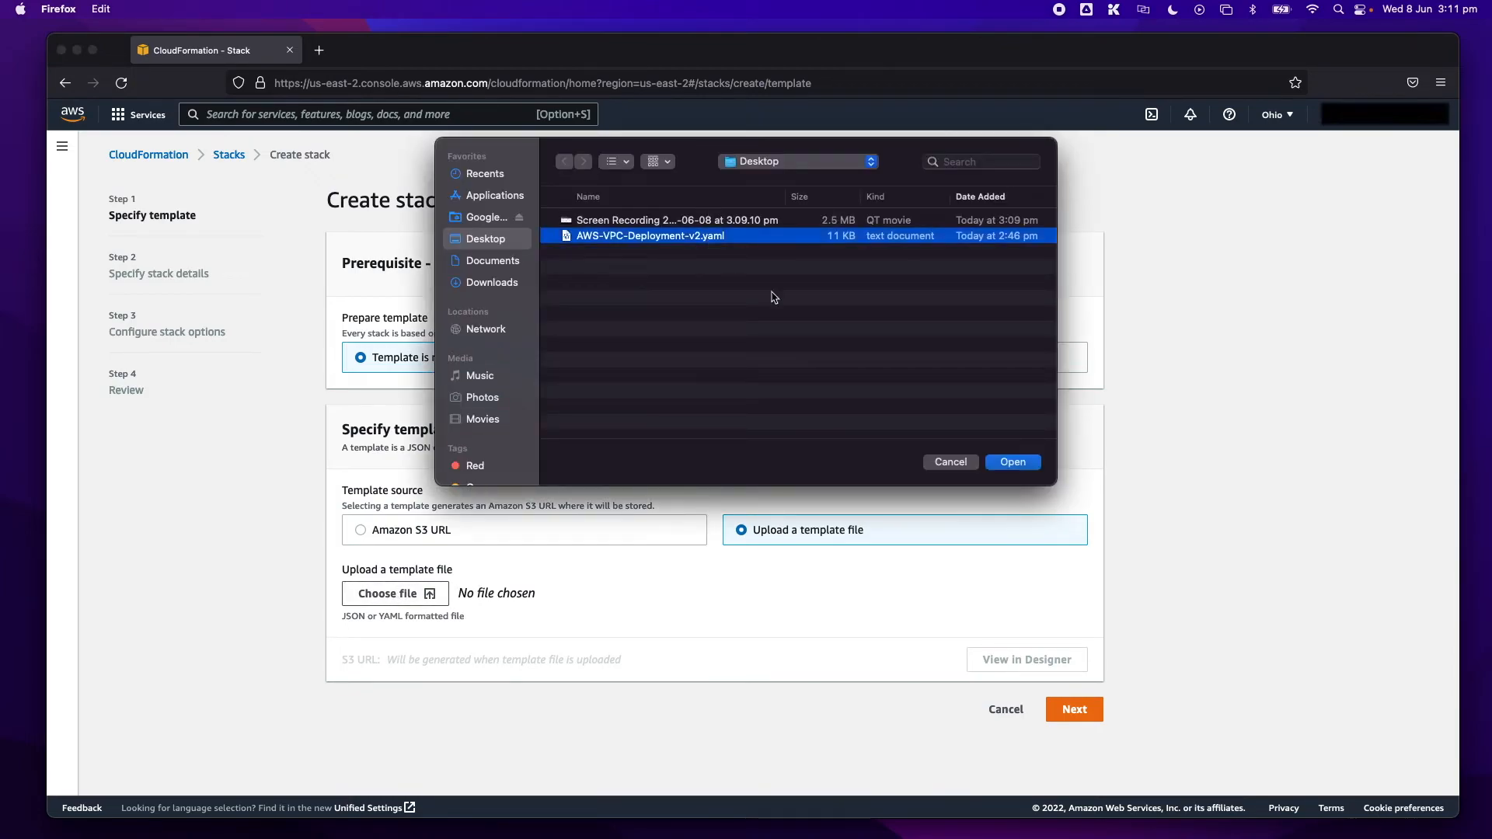
pyautogui.click(1027, 464)
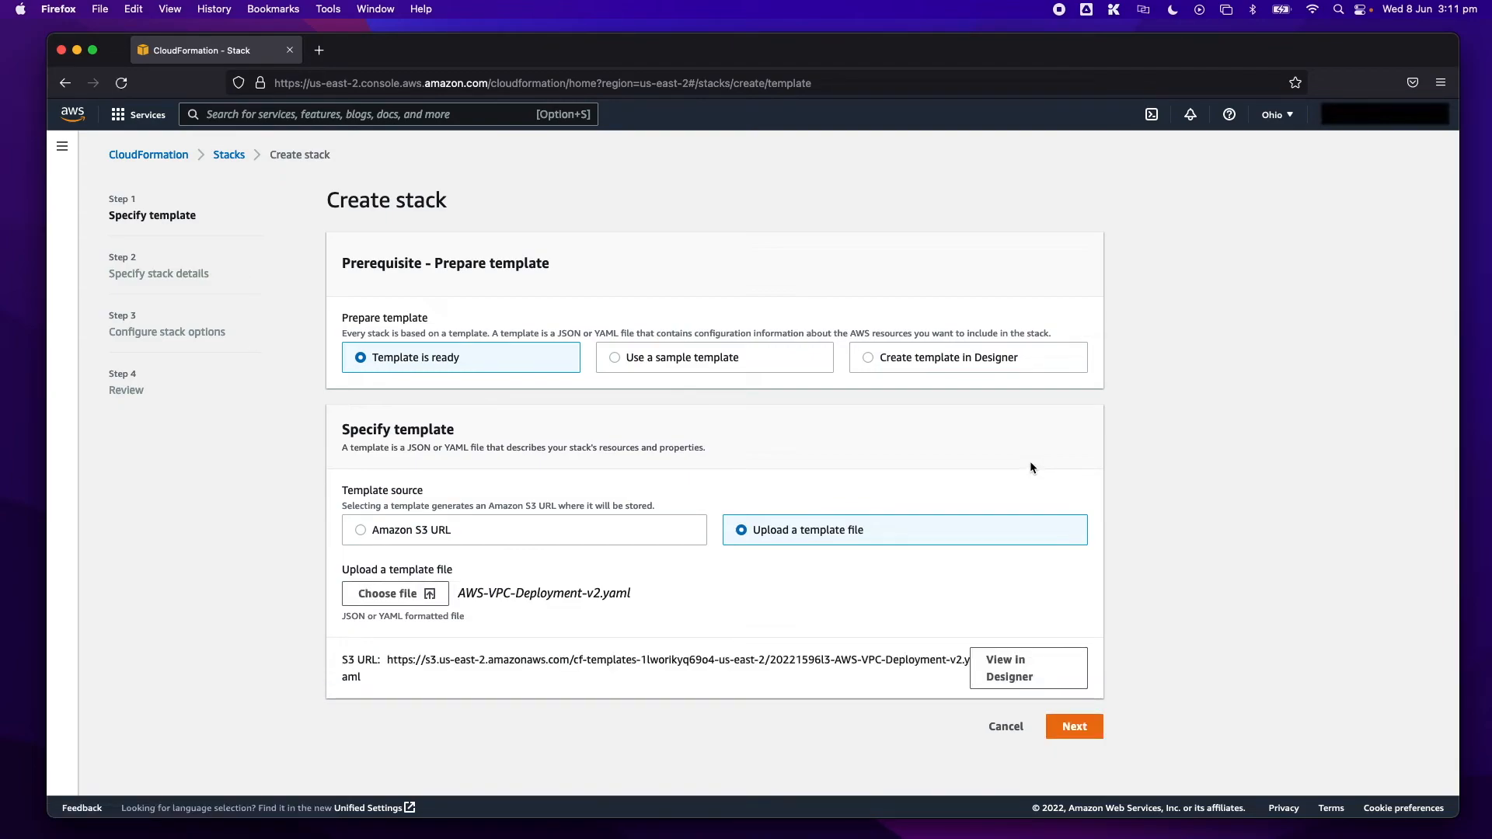
pyautogui.click(1072, 726)
# - Name the stack demo-vpc-deployment
pyautogui.click(632, 327)
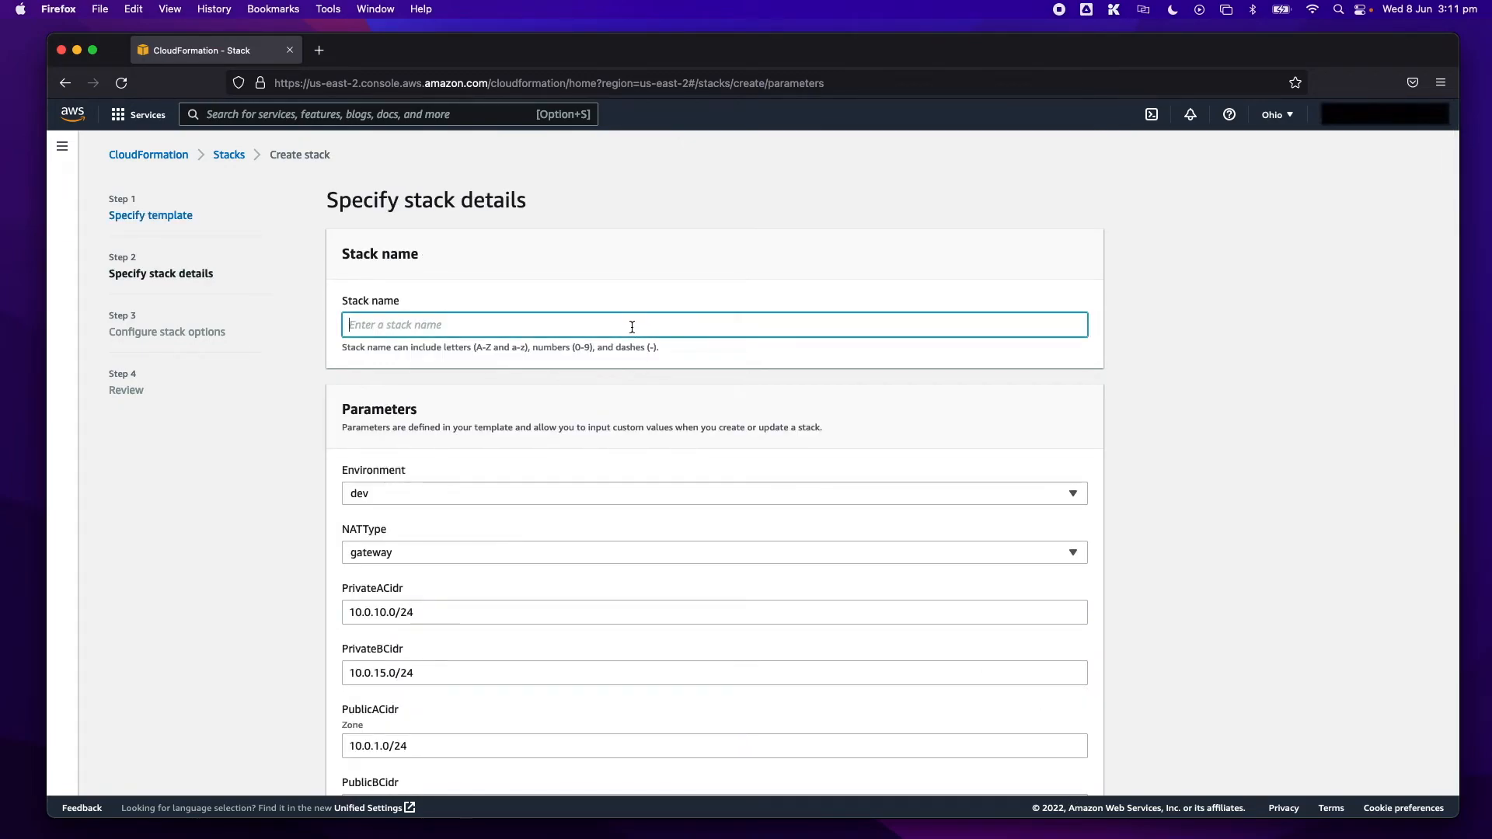
pyautogui.write('demo-vpc-deplo')
pyautogui.press('BackSpace')
pyautogui.press('BackSpace')
pyautogui.press('BackSpace')
pyautogui.press('BackSpace')
pyautogui.write('eploymen')
# - Review the stack parameters, choosing dev as the Environment and gateway as the NATType
pyautogui.scroll(-5, 260, 523)
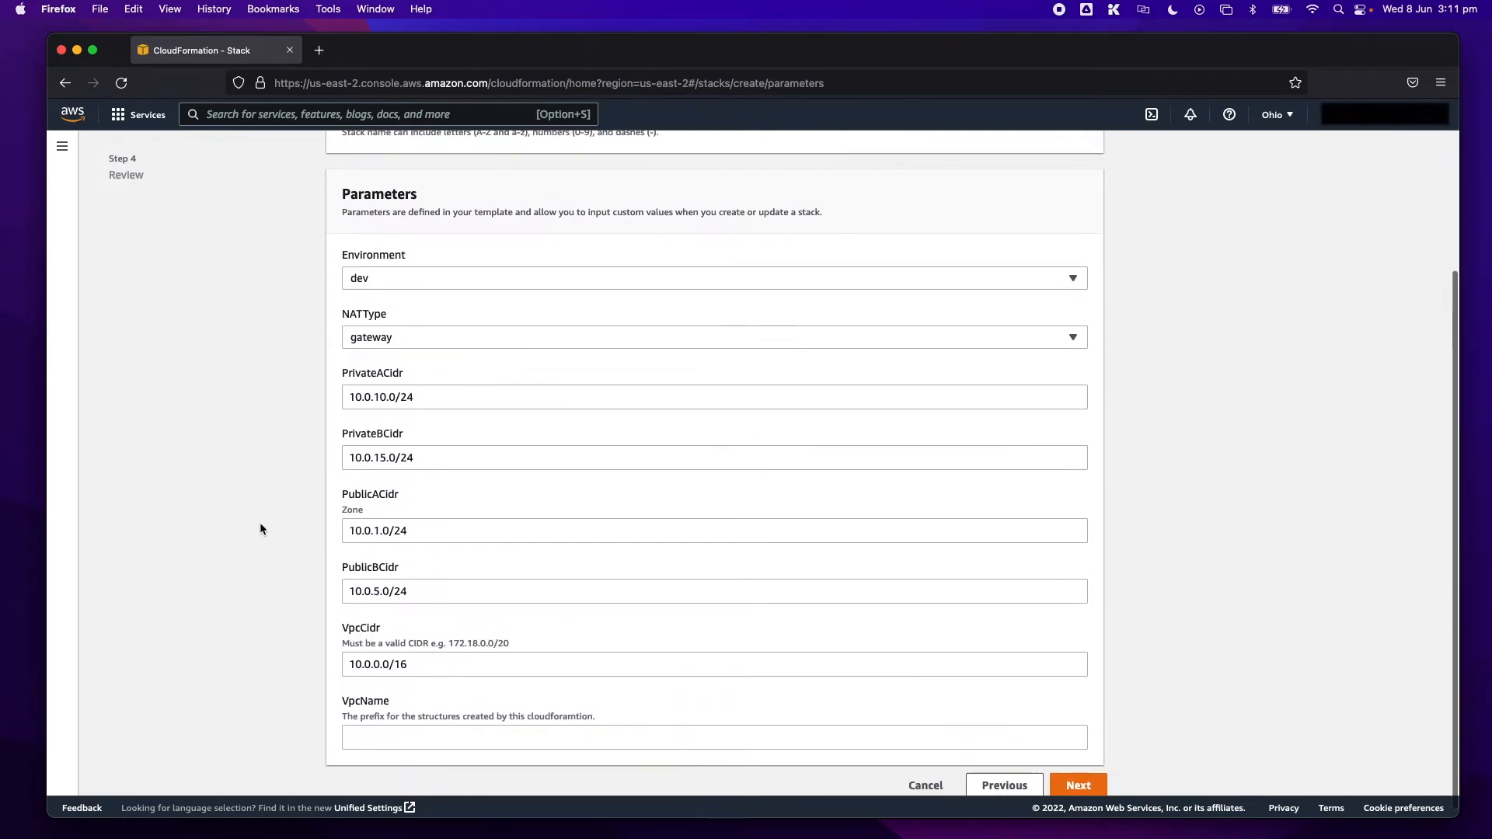
pyautogui.scroll(1, 259, 526)
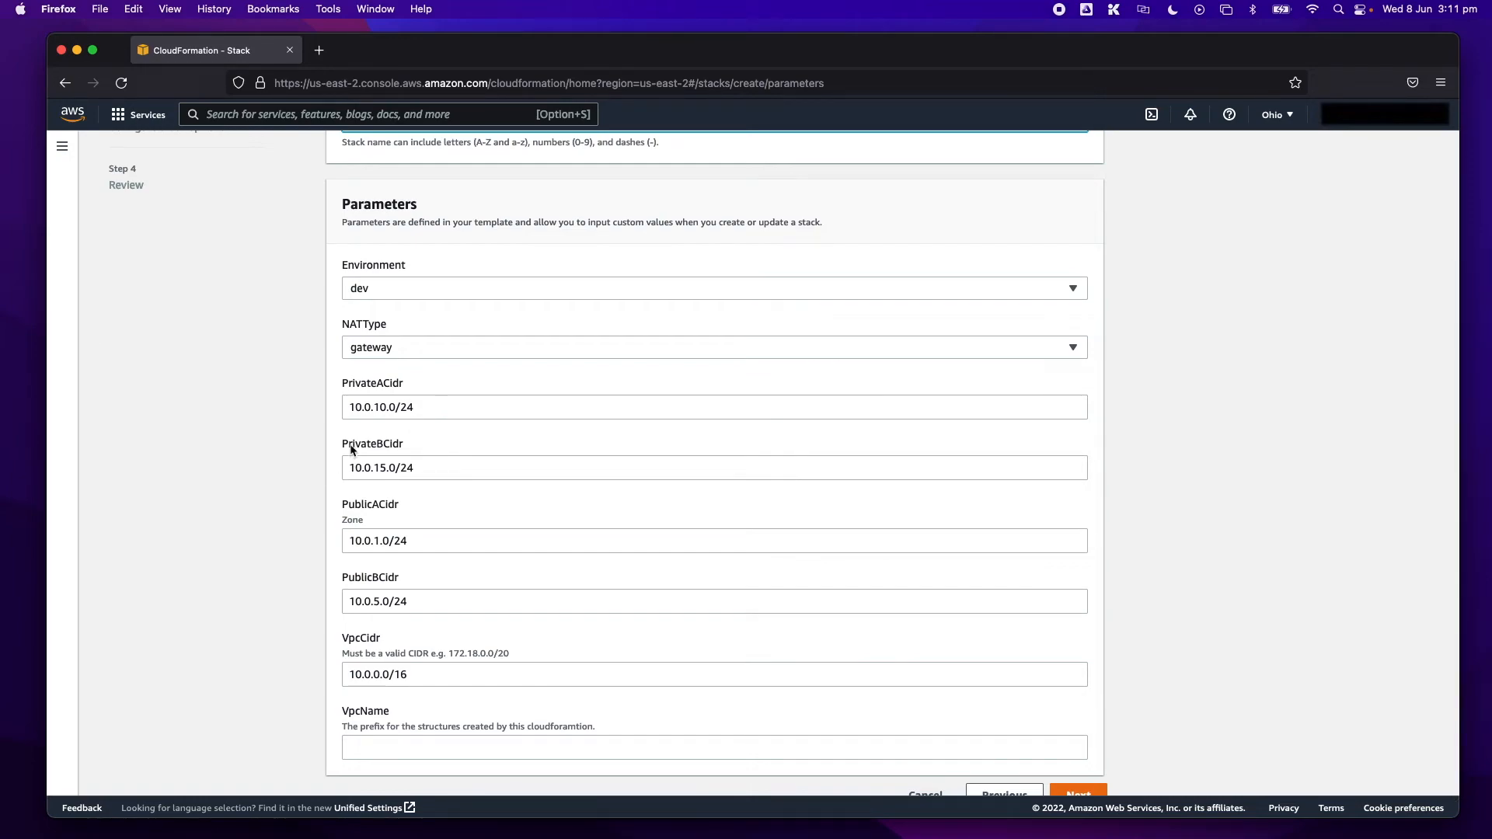
pyautogui.click(1071, 288)
pyautogui.scroll(-1, 1036, 280)
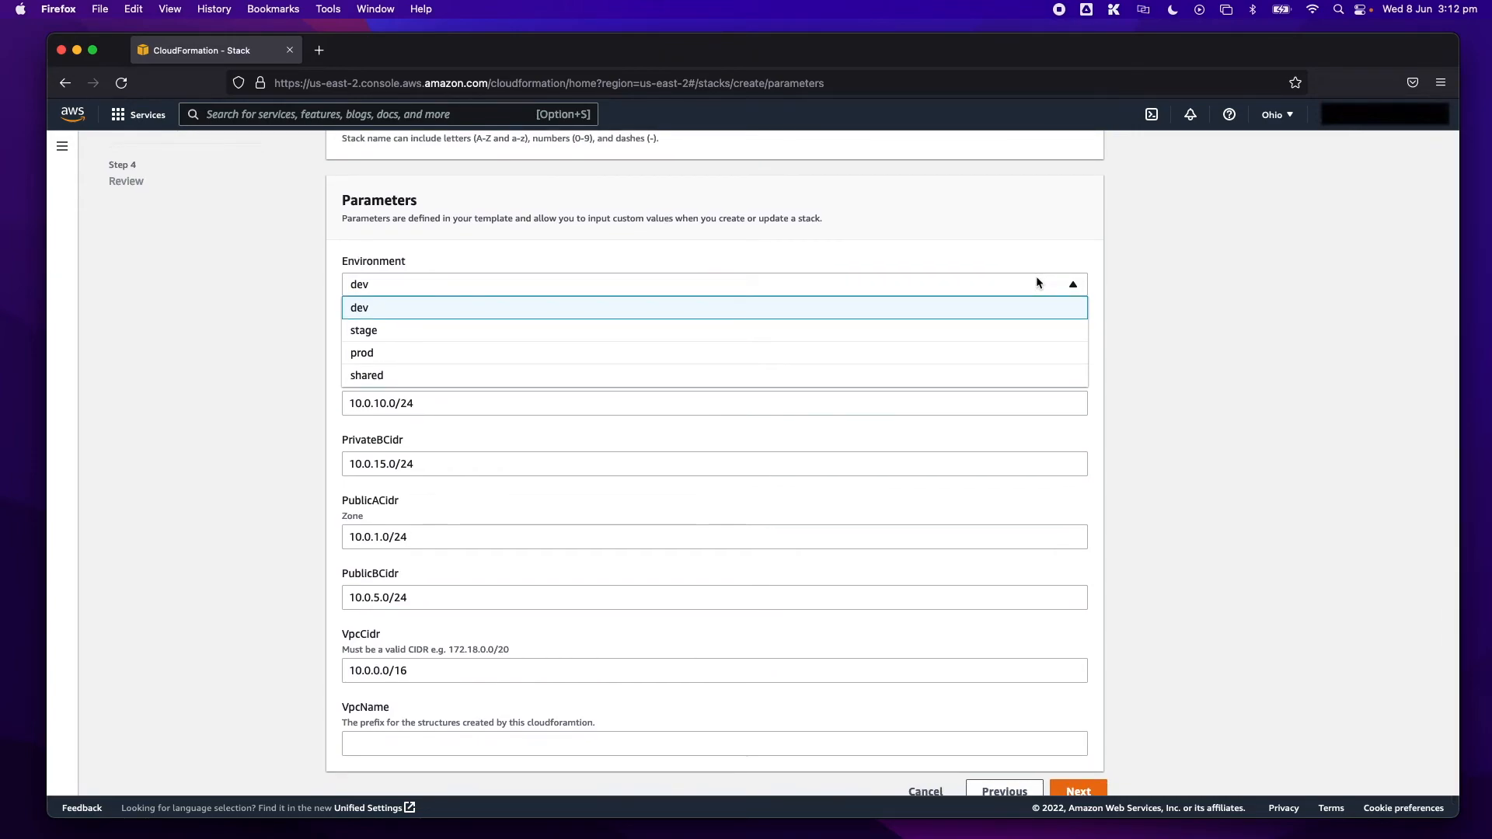
pyautogui.scroll(-1, 1036, 281)
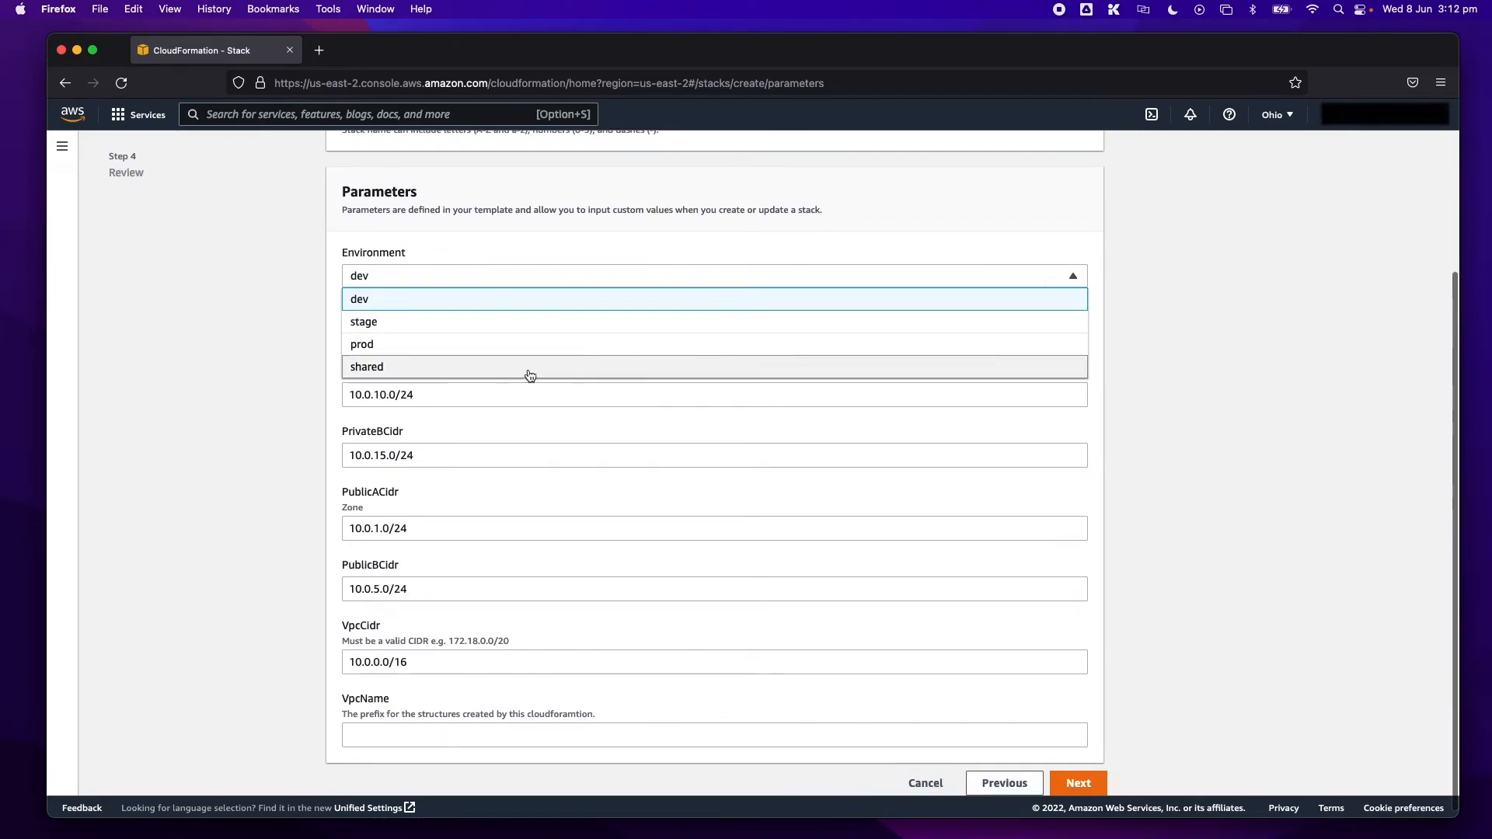
pyautogui.click(513, 300)
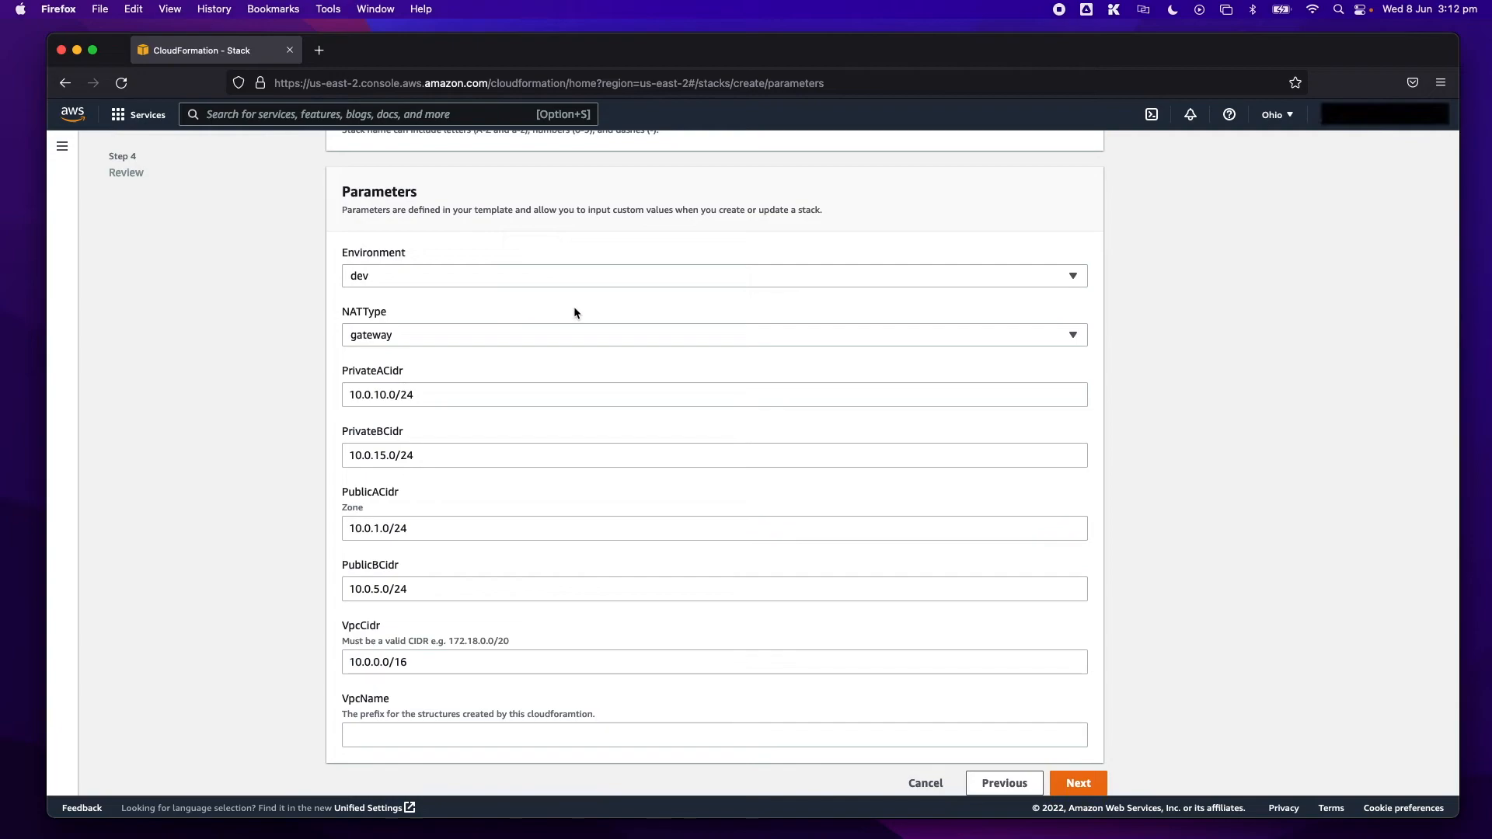
pyautogui.click(1062, 336)
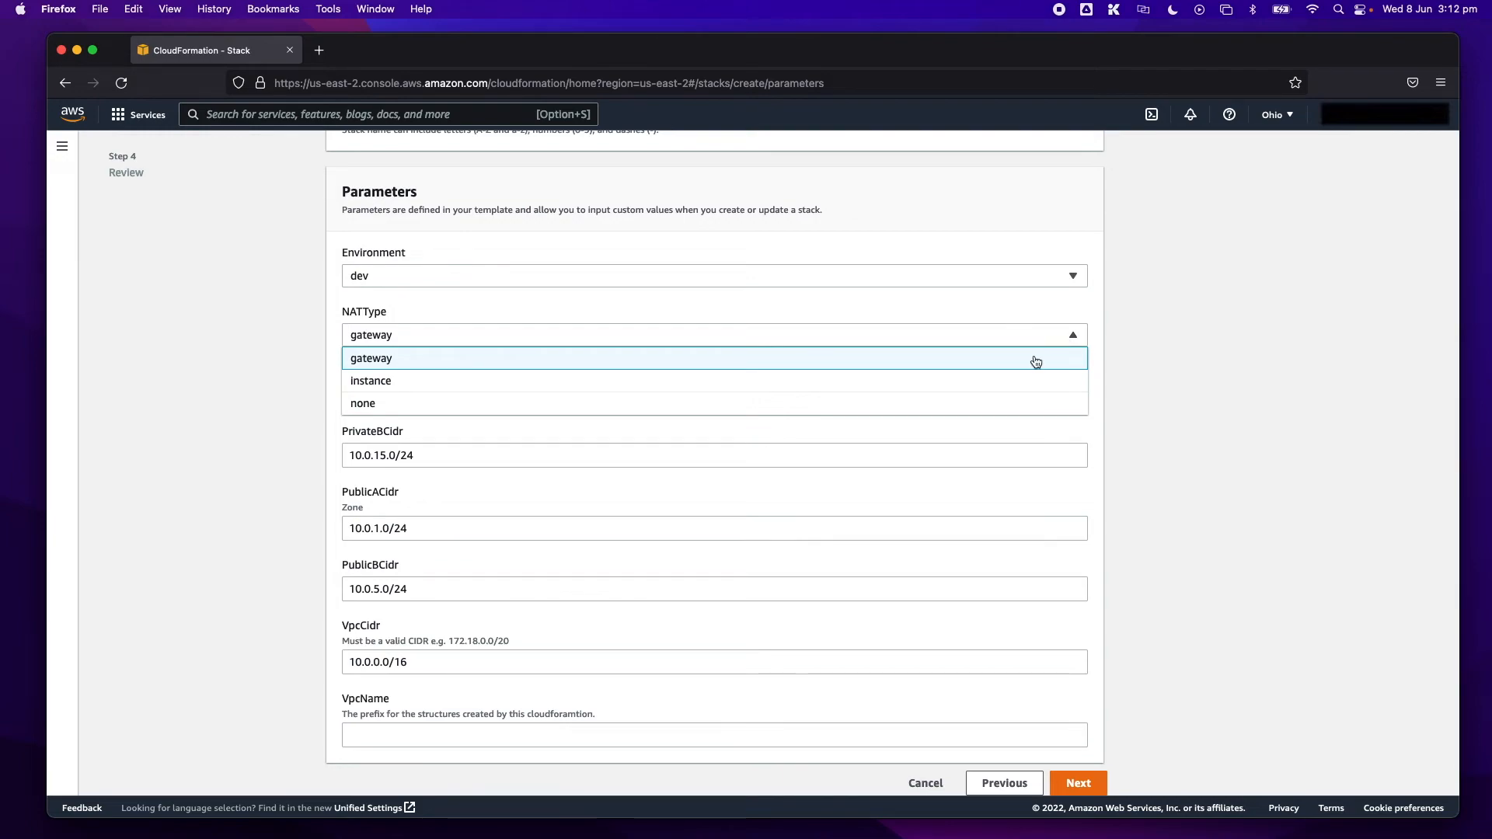
pyautogui.click(1036, 360)
pyautogui.scroll(-1, 1255, 398)
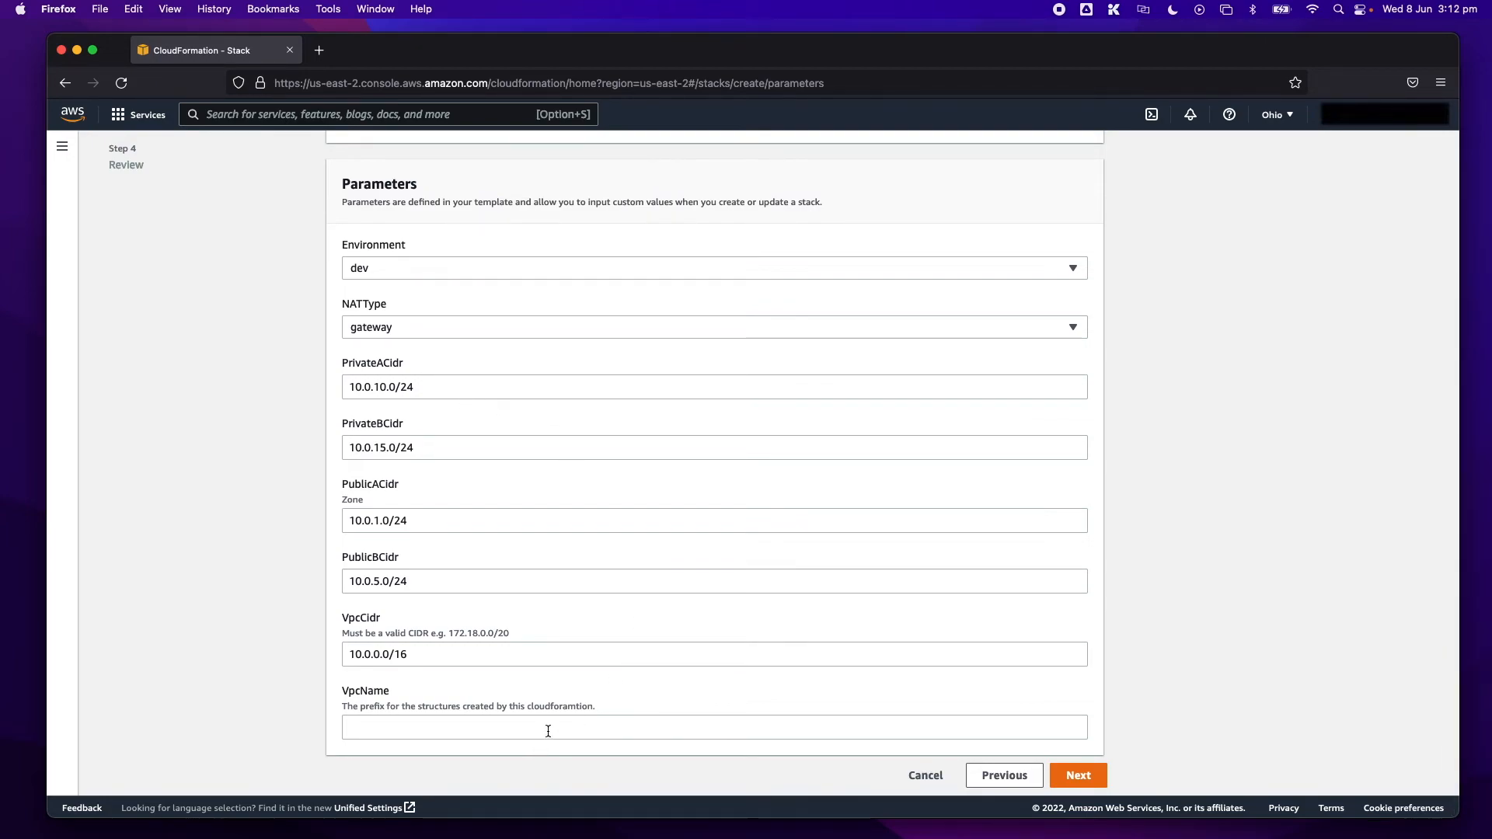
# - Set the VpcName prefix to demo and continue to the stack options
pyautogui.click(392, 731)
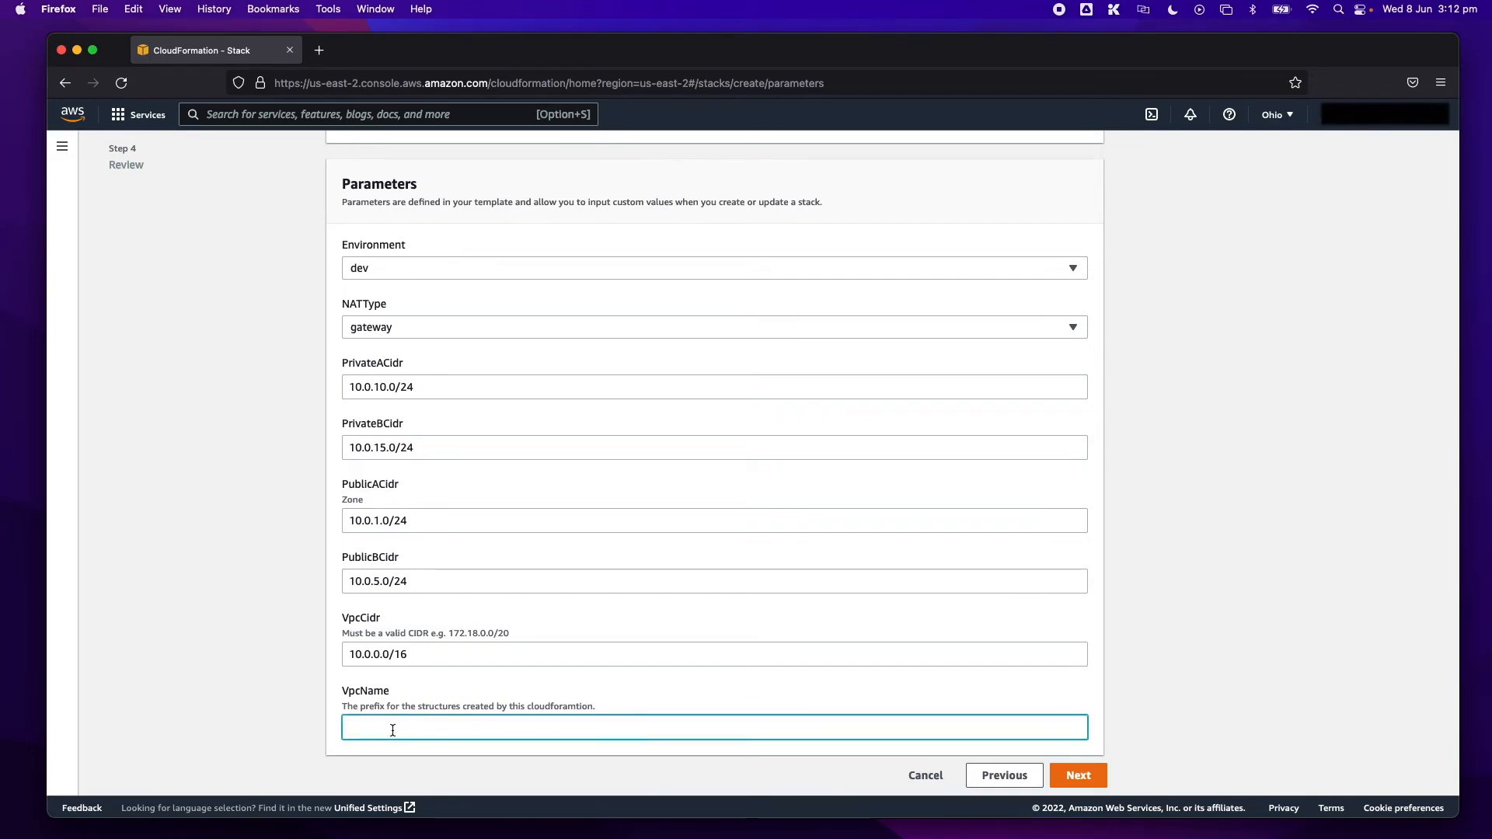
pyautogui.write('demo')
pyautogui.click(1189, 726)
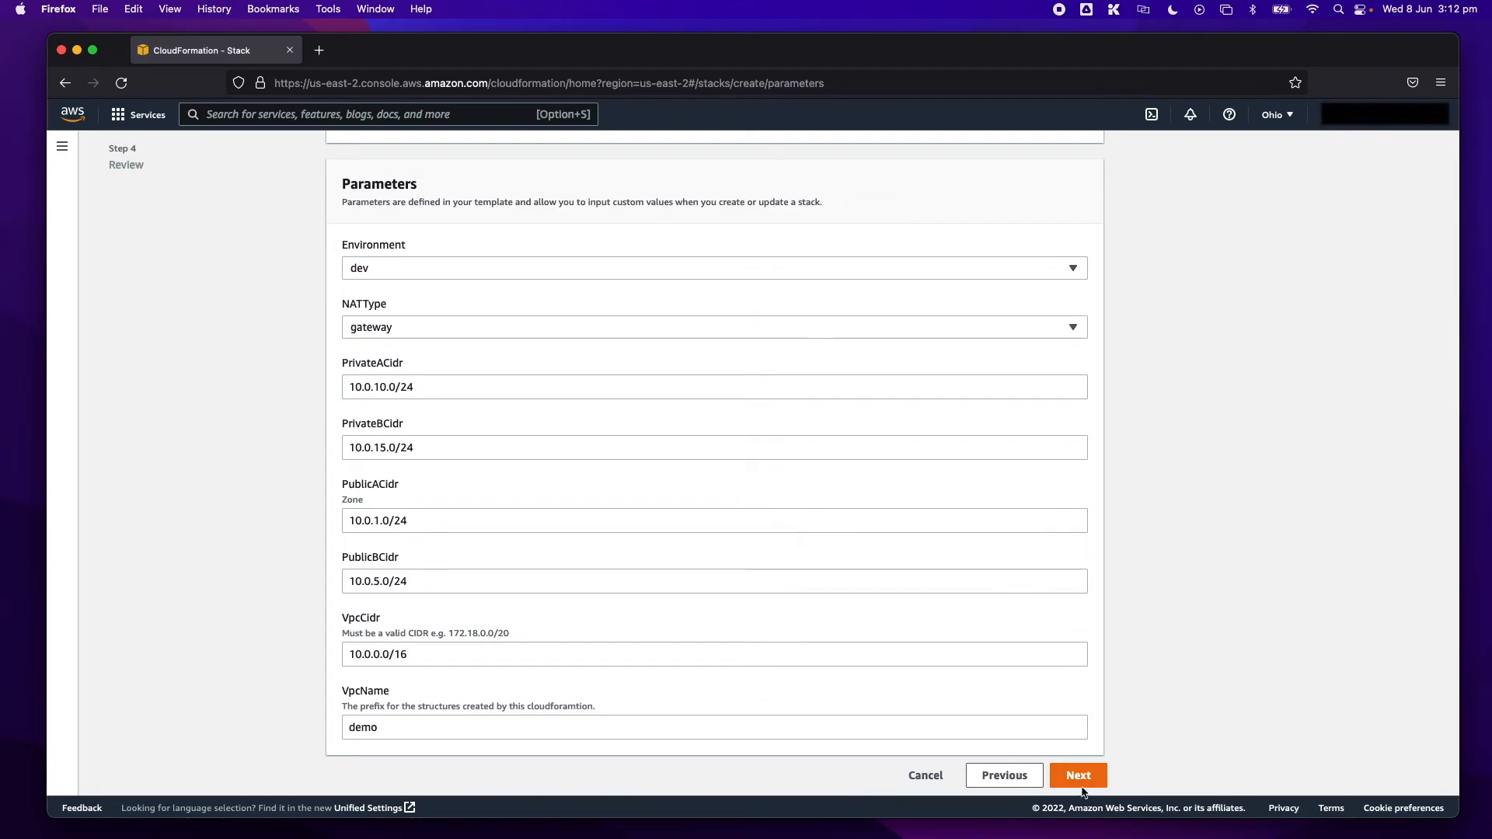
pyautogui.moveTo(391, 728); pyautogui.dragTo(328, 726)
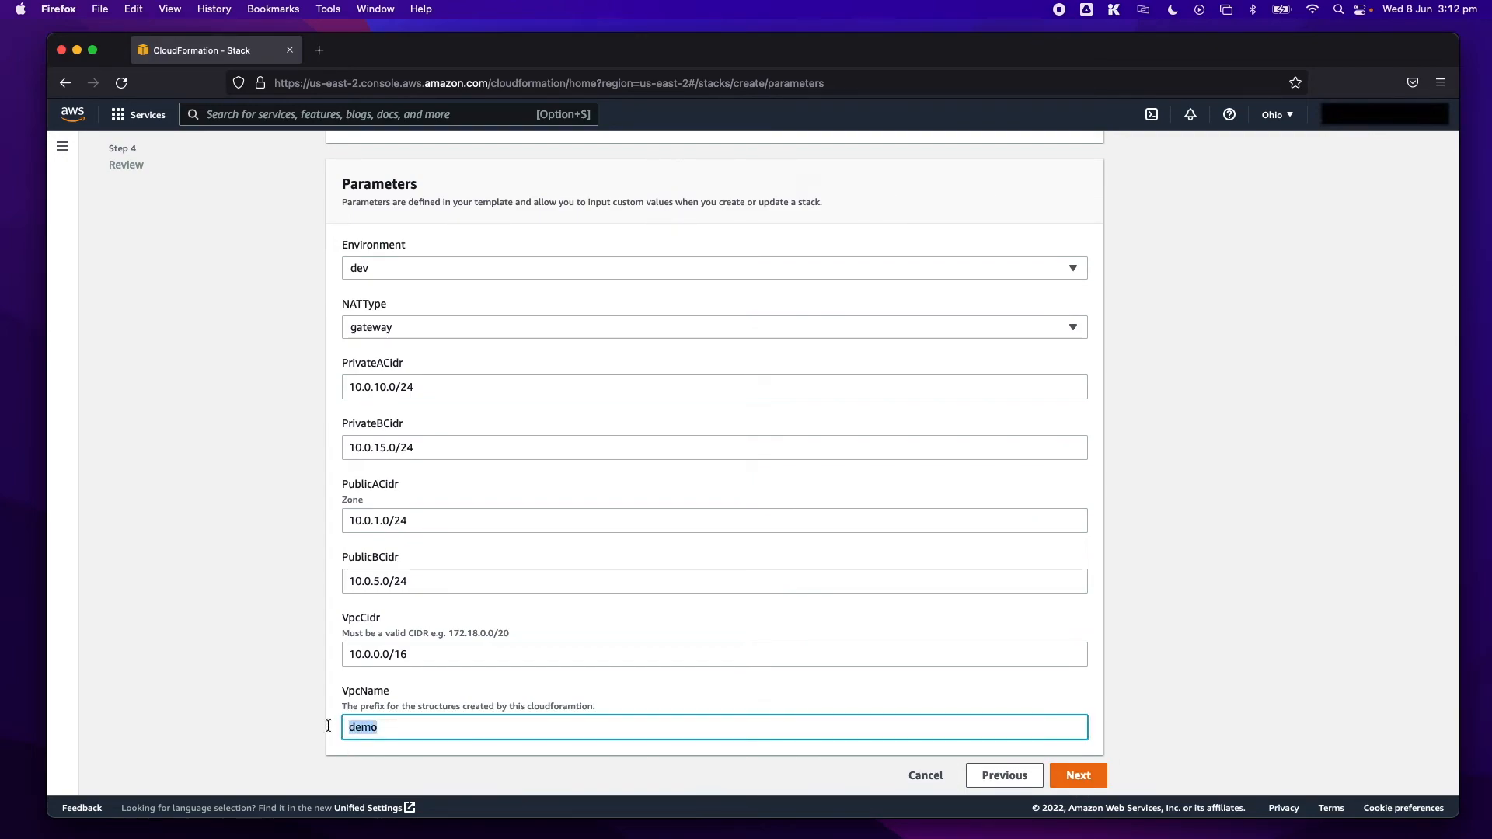
pyautogui.click(404, 726)
pyautogui.click(1193, 729)
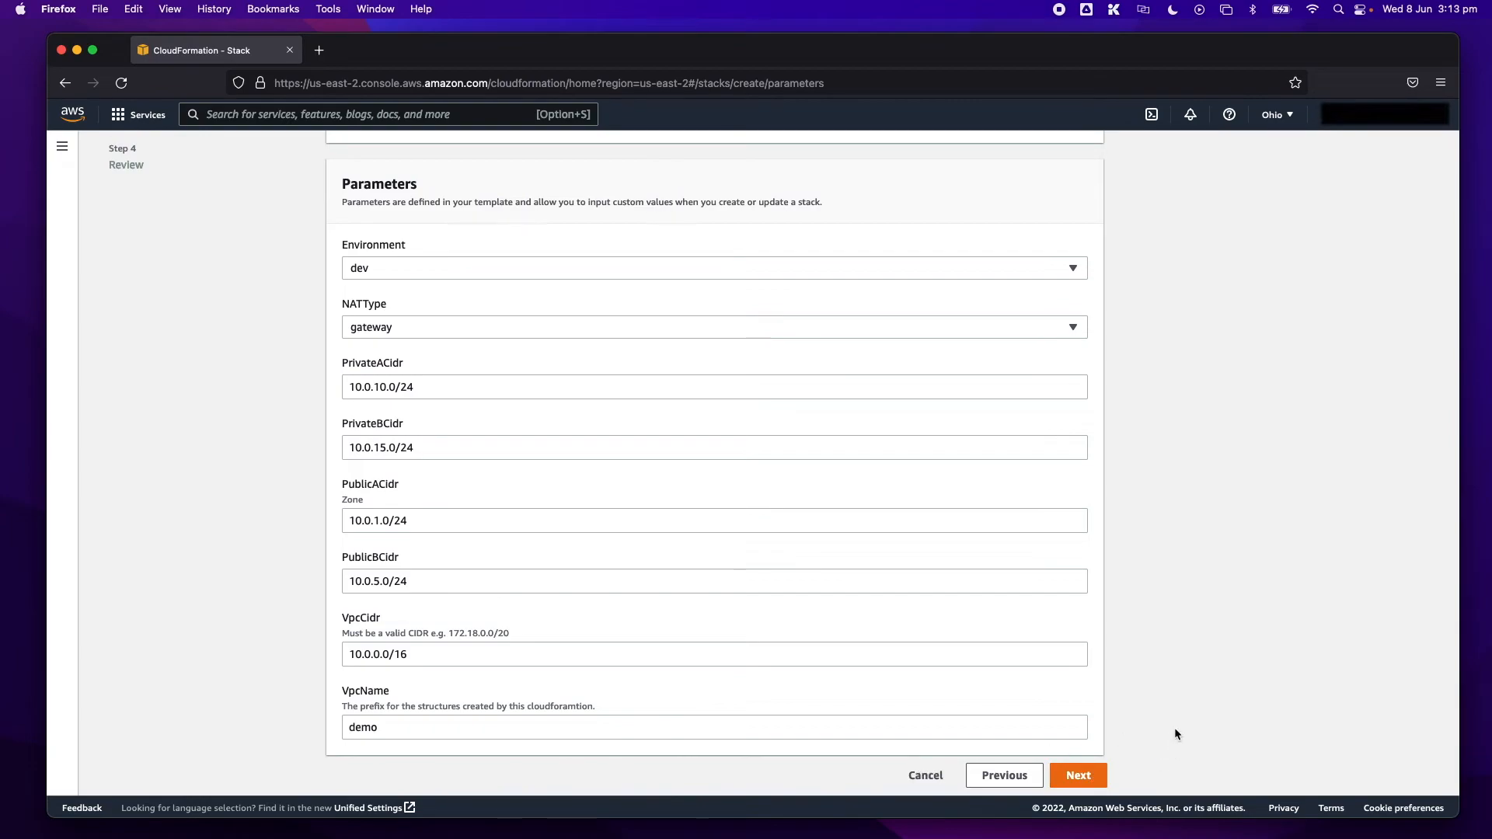
pyautogui.click(1078, 776)
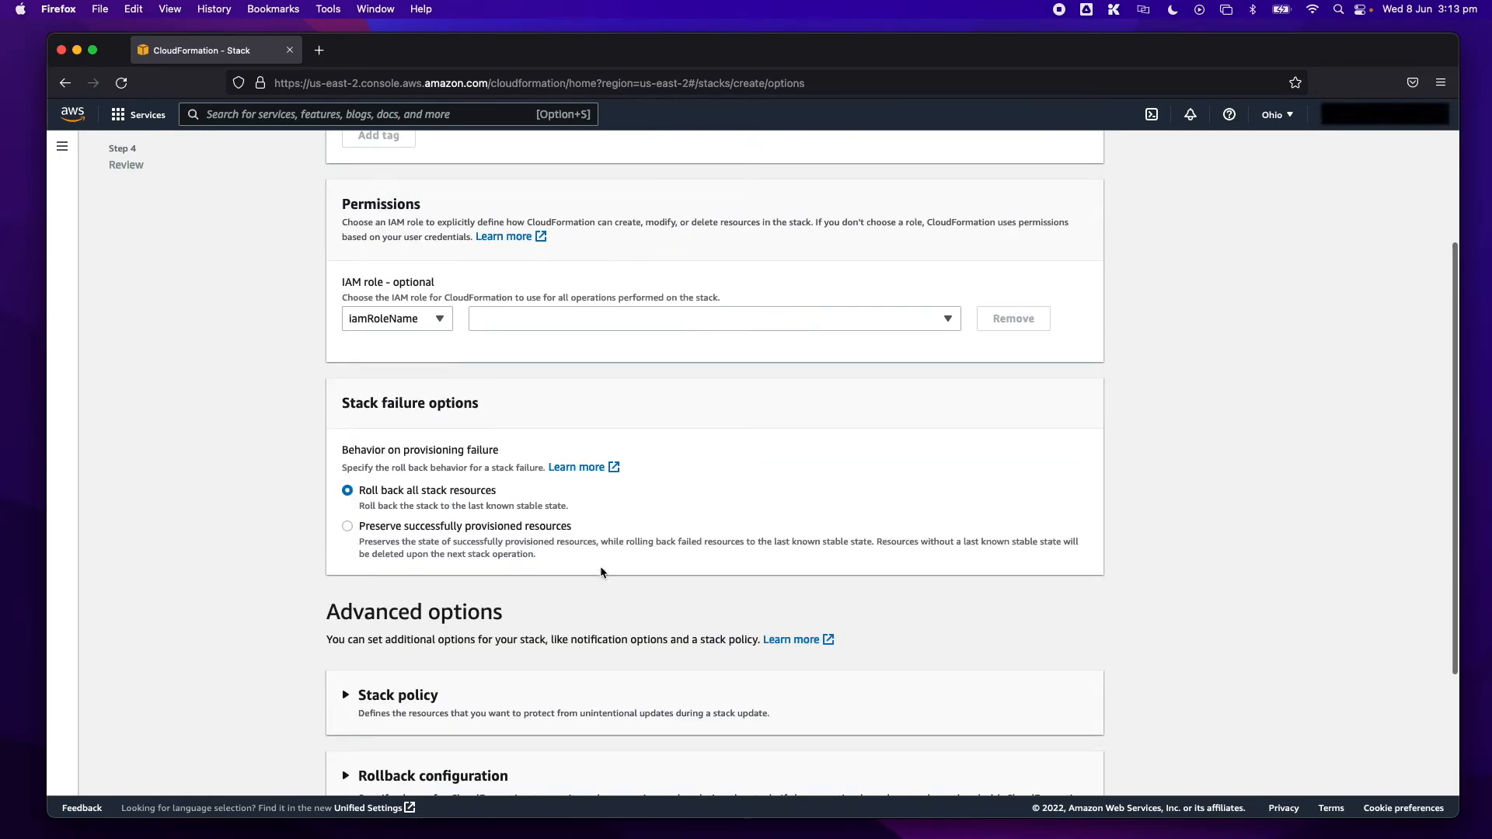
# - Accept the default stack options, acknowledge the creation of IAM resources with custom names, and create the stack
pyautogui.scroll(-10, 602, 575)
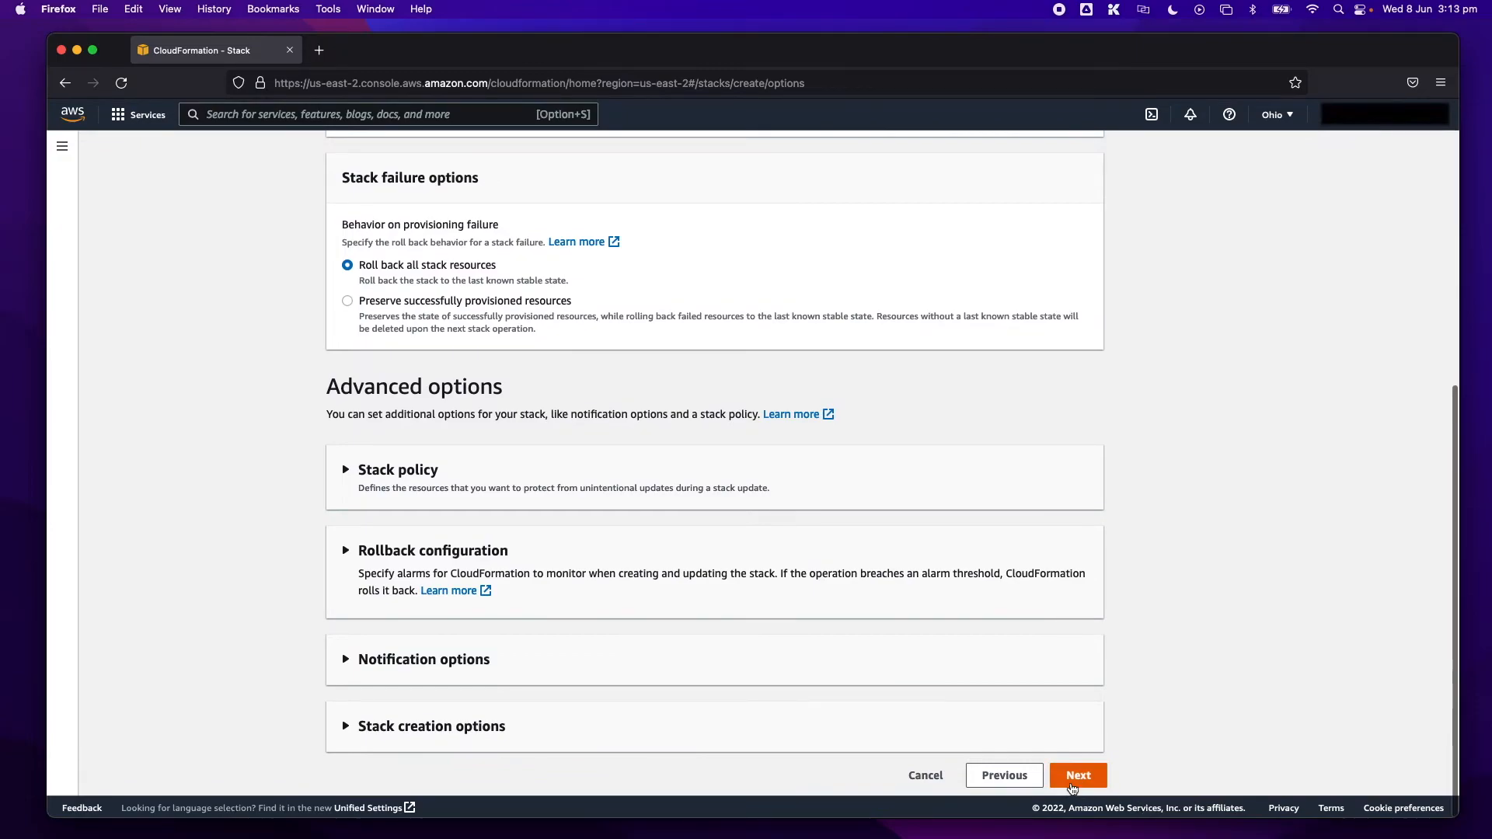
pyautogui.click(1078, 775)
pyautogui.scroll(-6, 357, 704)
pyautogui.scroll(-7, 354, 703)
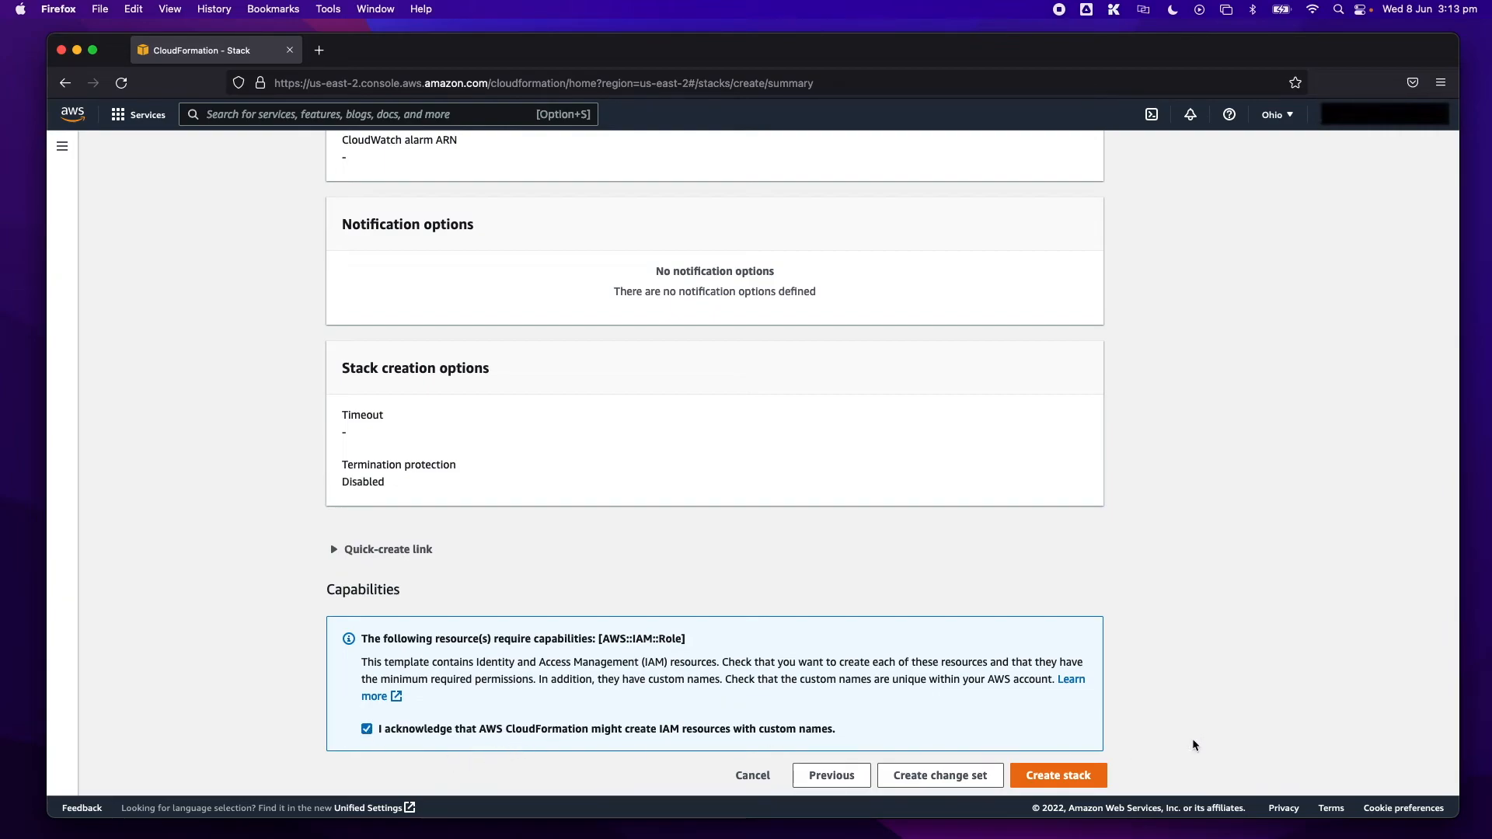
pyautogui.click(1058, 776)
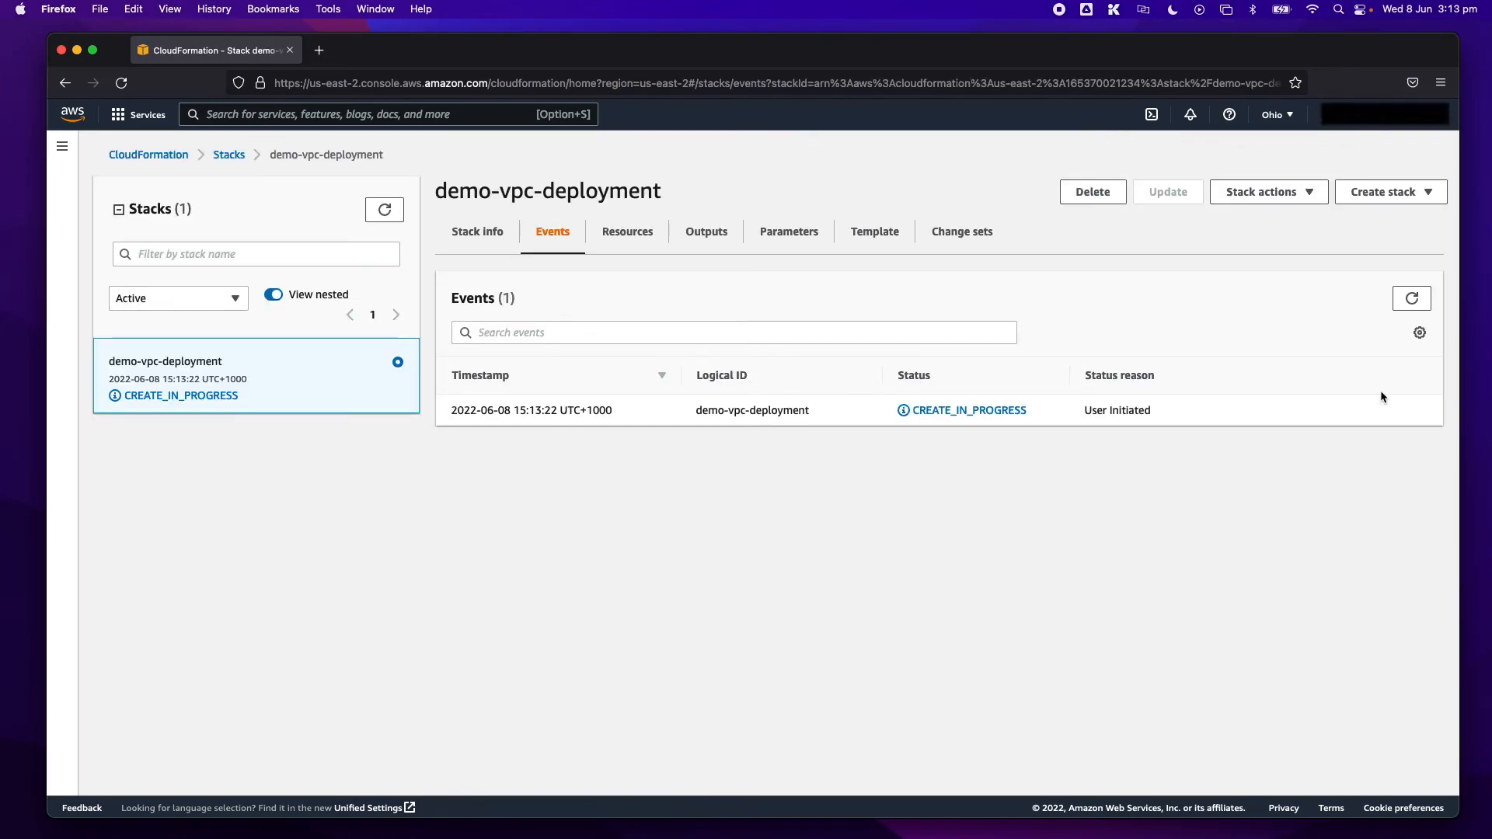
# - Refresh the creation events of demo-vpc-deployment and view its list of resources
pyautogui.click(1414, 303)
pyautogui.click(1417, 307)
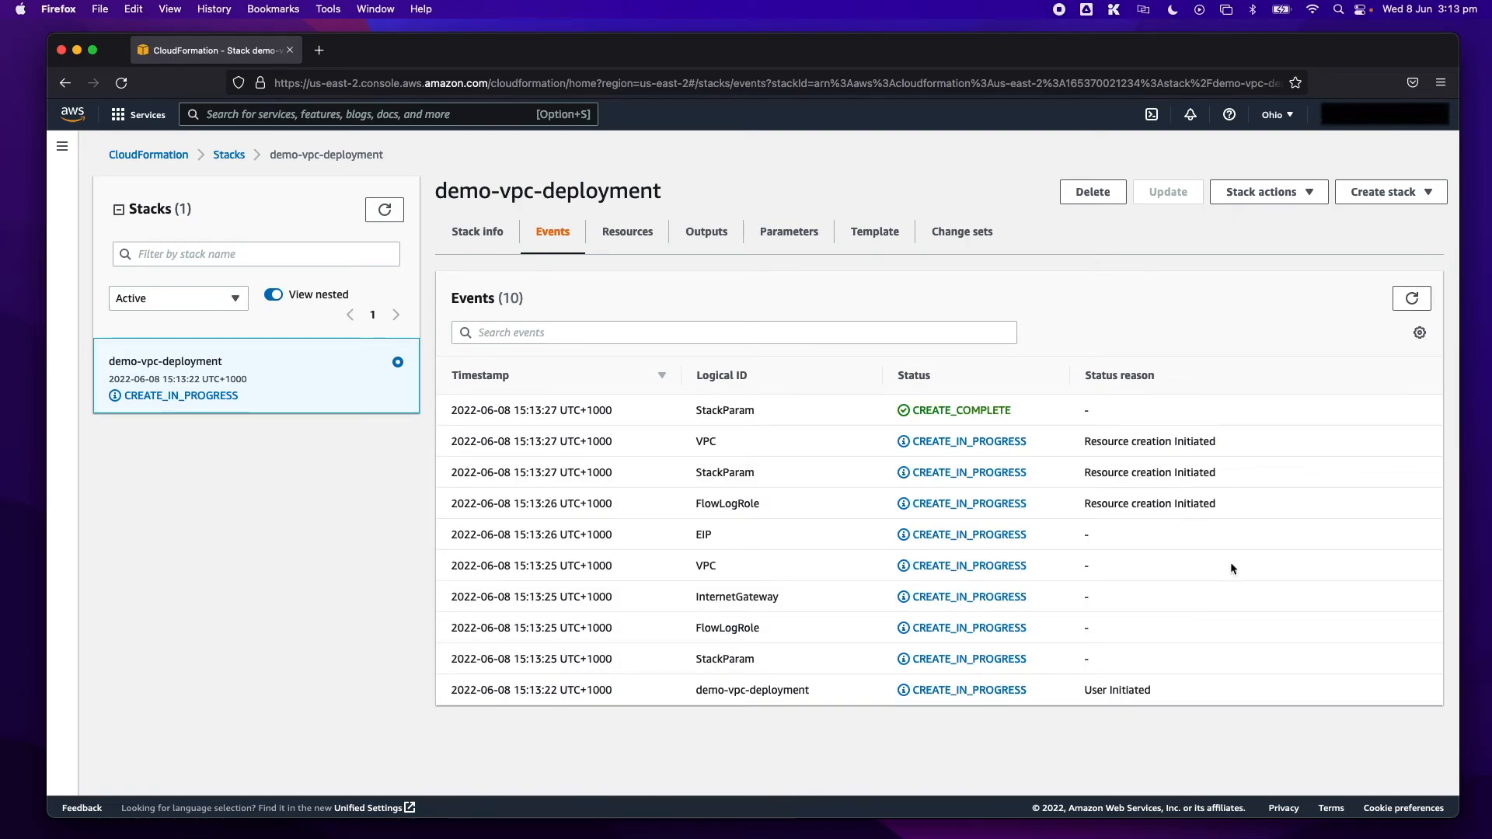
pyautogui.click(1413, 301)
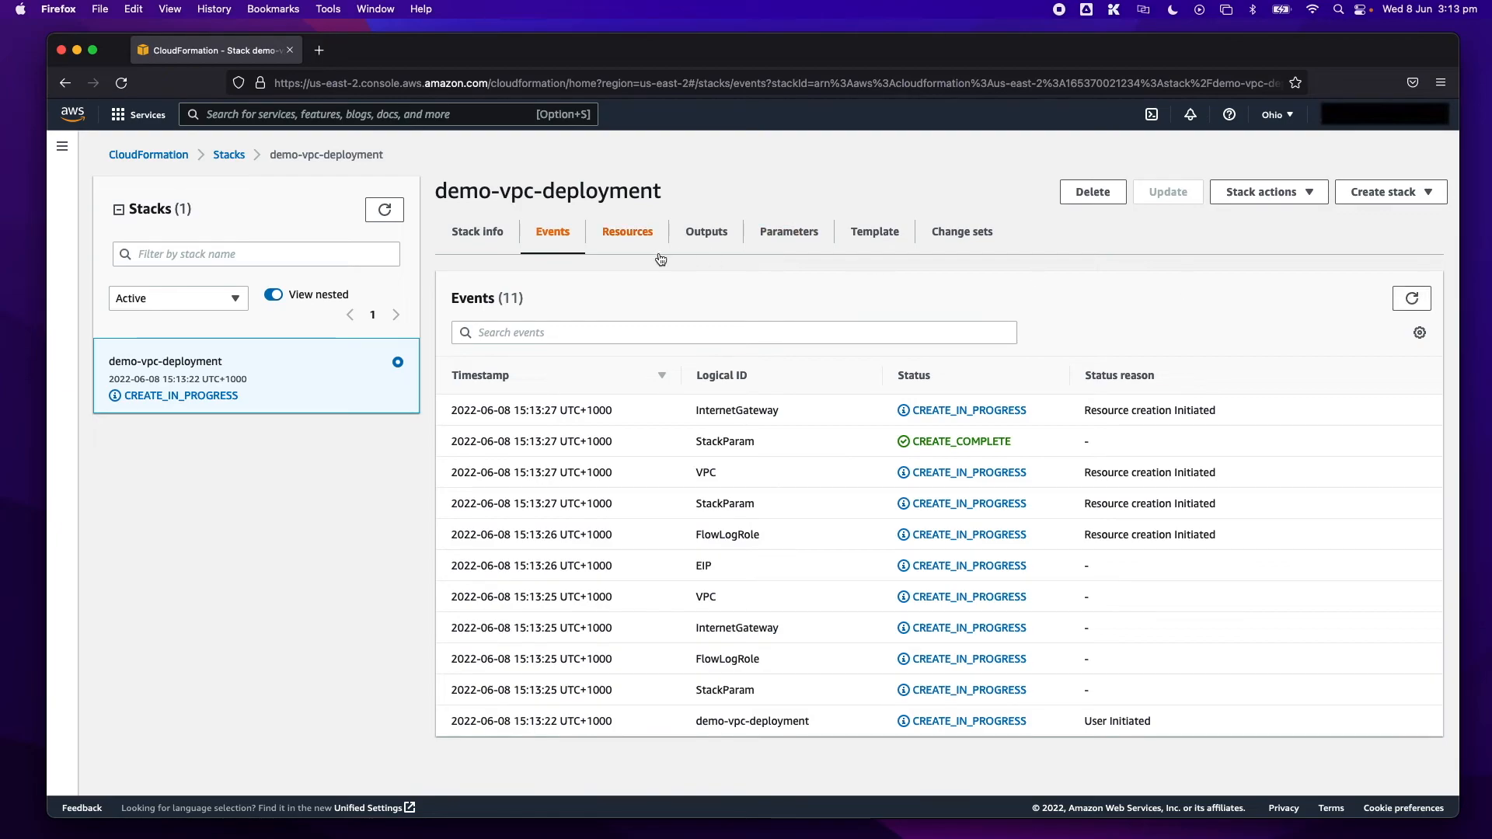
pyautogui.click(633, 241)
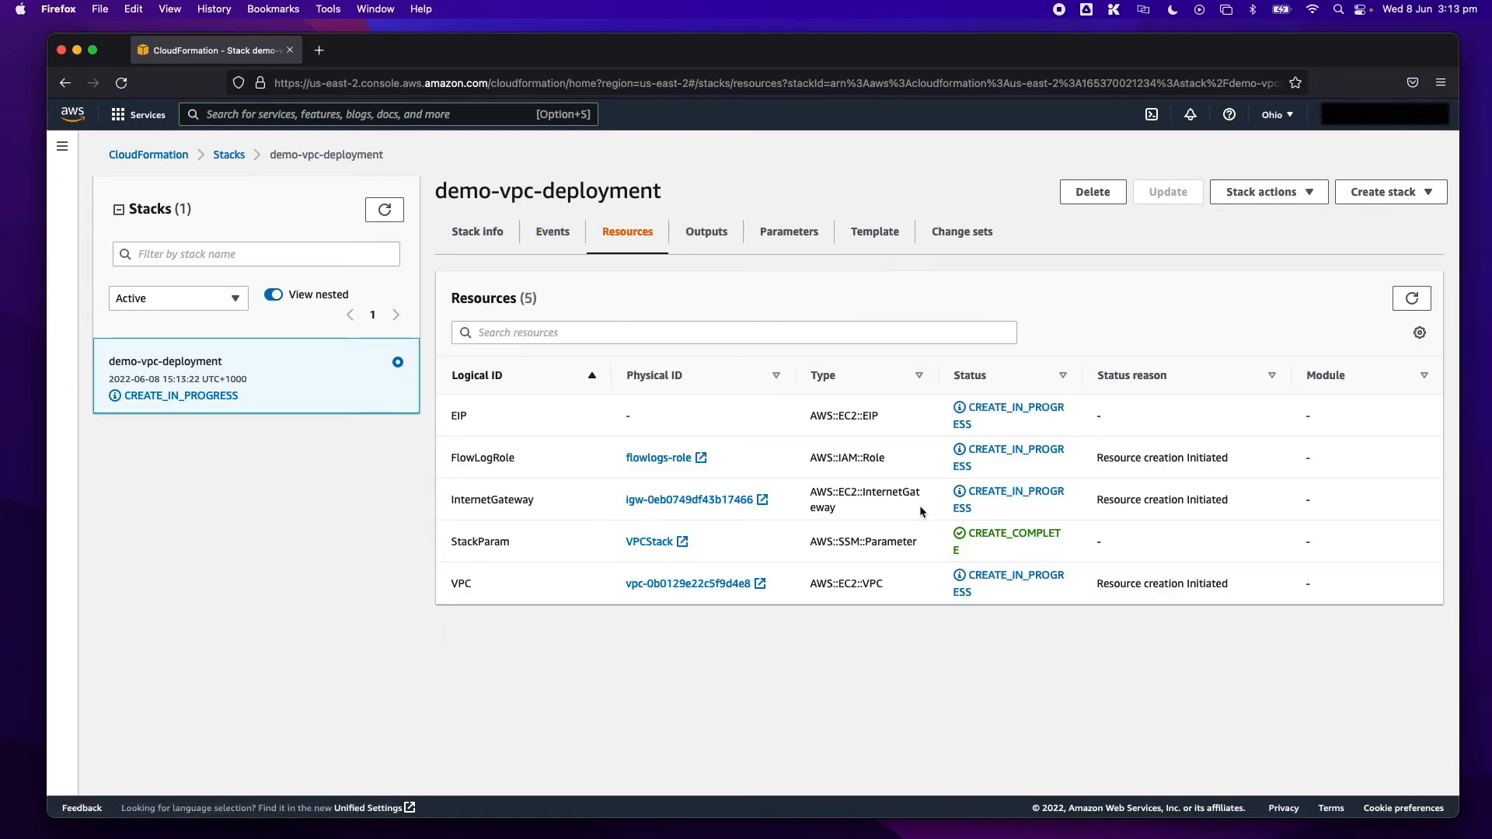
# - Return to the stack's events, refresh them repeatedly and look through the log to follow the deployment progress
pyautogui.click(561, 239)
pyautogui.click(1412, 299)
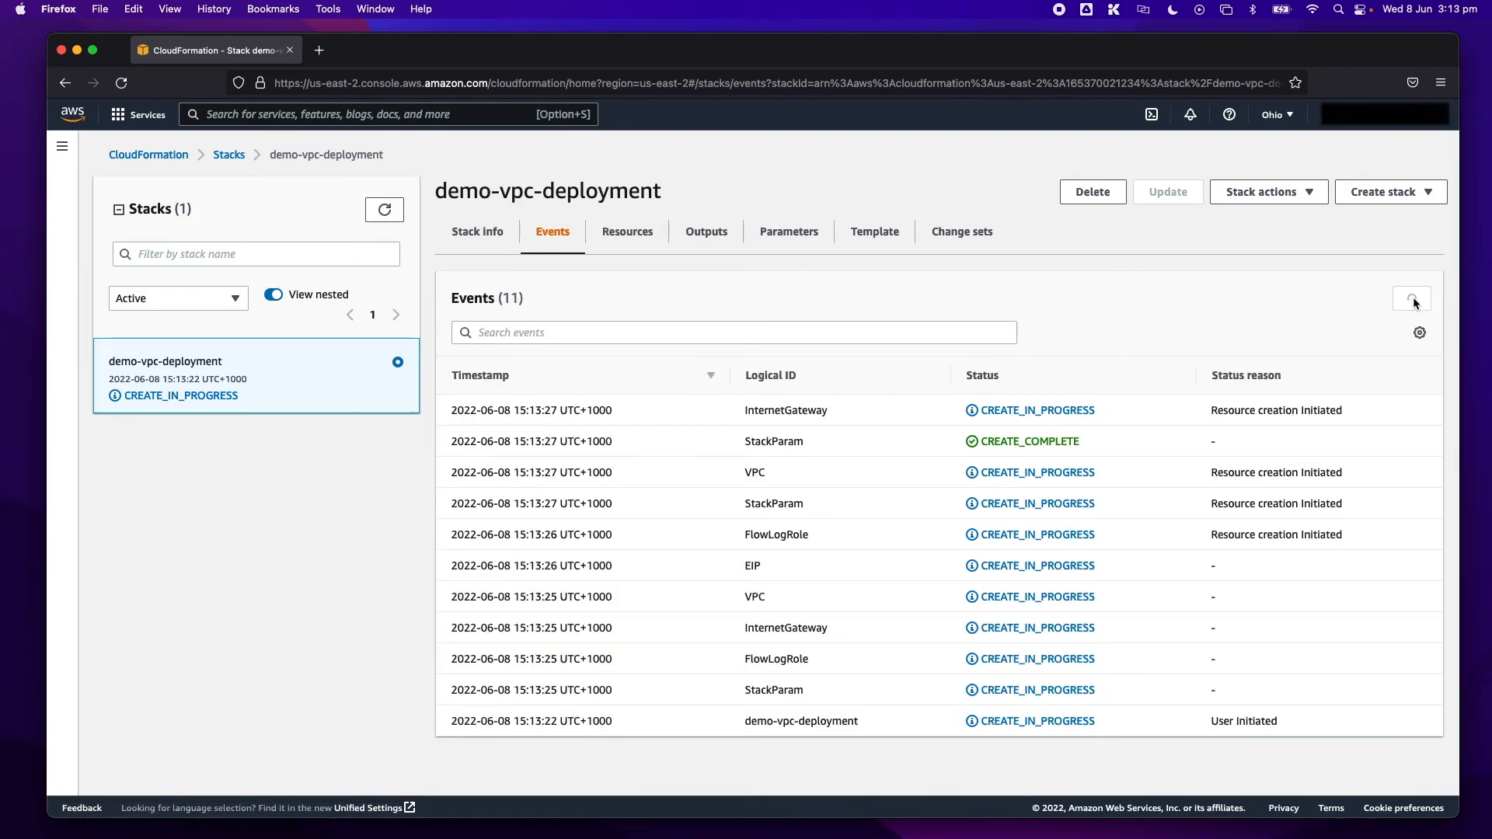
pyautogui.click(1412, 299)
pyautogui.click(1412, 299)
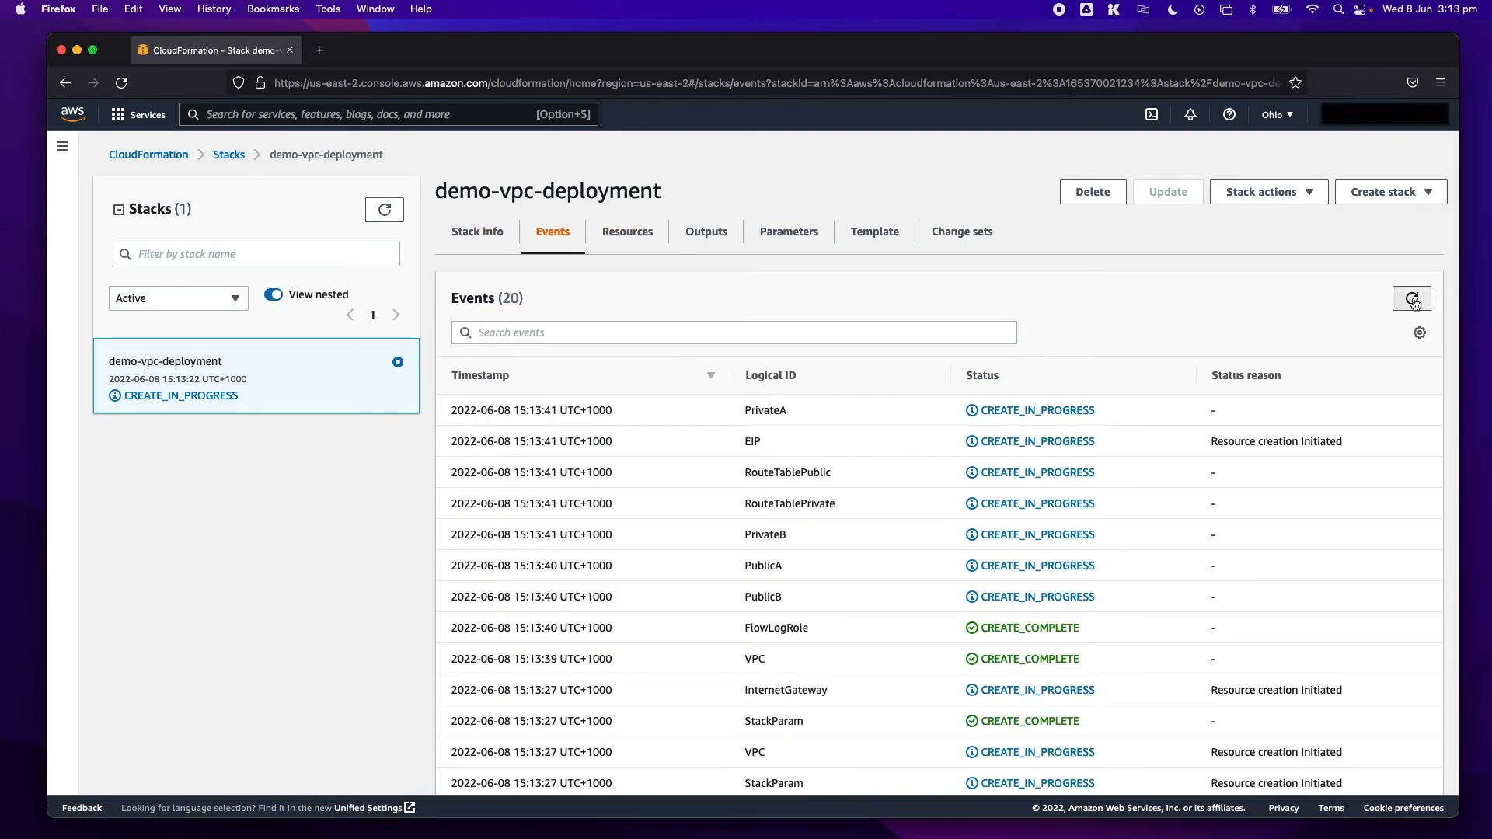
pyautogui.click(1412, 299)
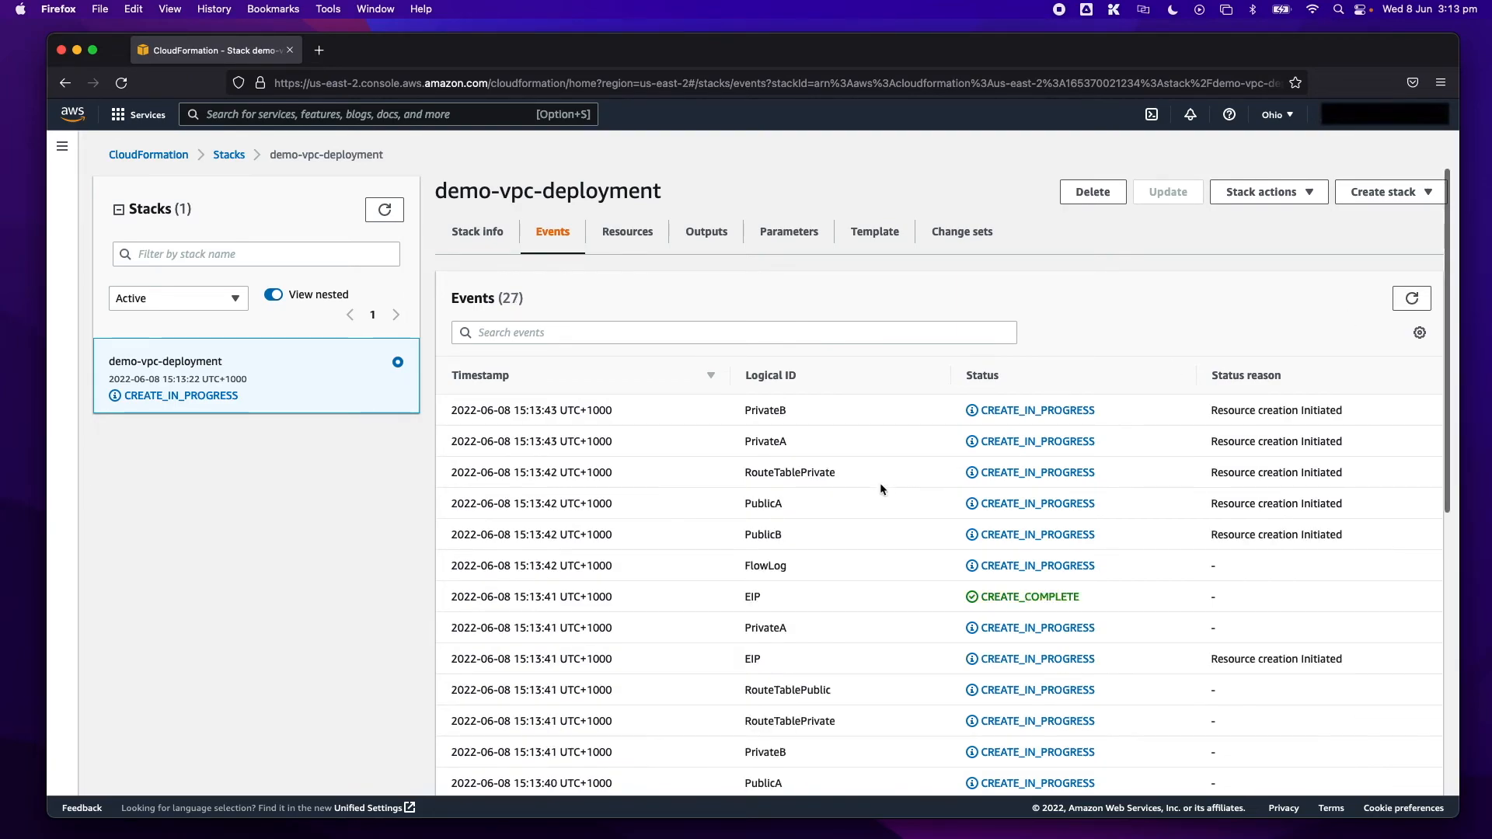
pyautogui.scroll(-2, 880, 482)
pyautogui.scroll(-2, 881, 490)
pyautogui.scroll(8, 1365, 331)
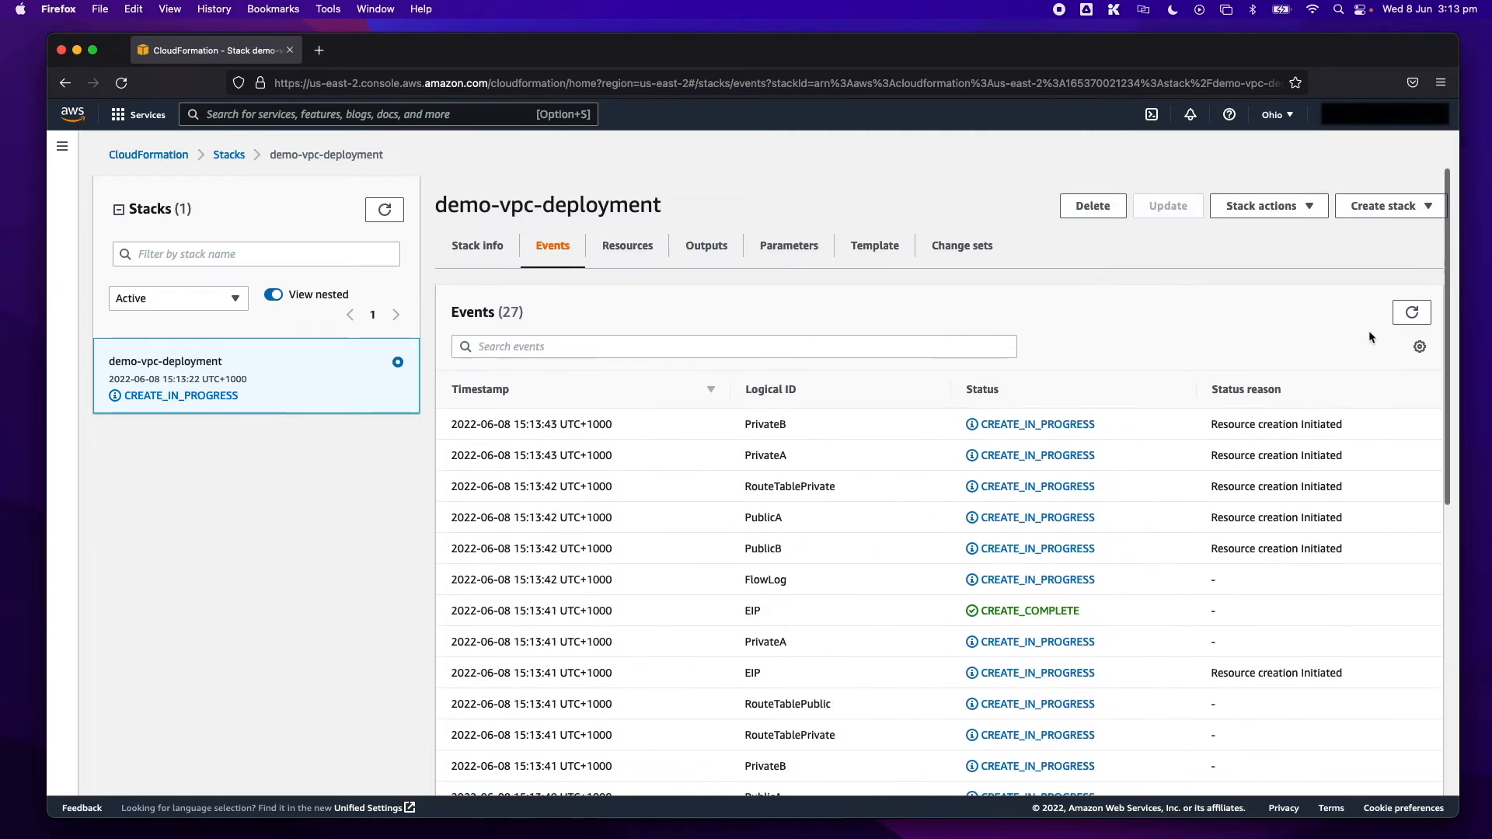
# - Refresh the events of demo-vpc-deployment, look through the log and view the stack's overview information
pyautogui.click(1406, 298)
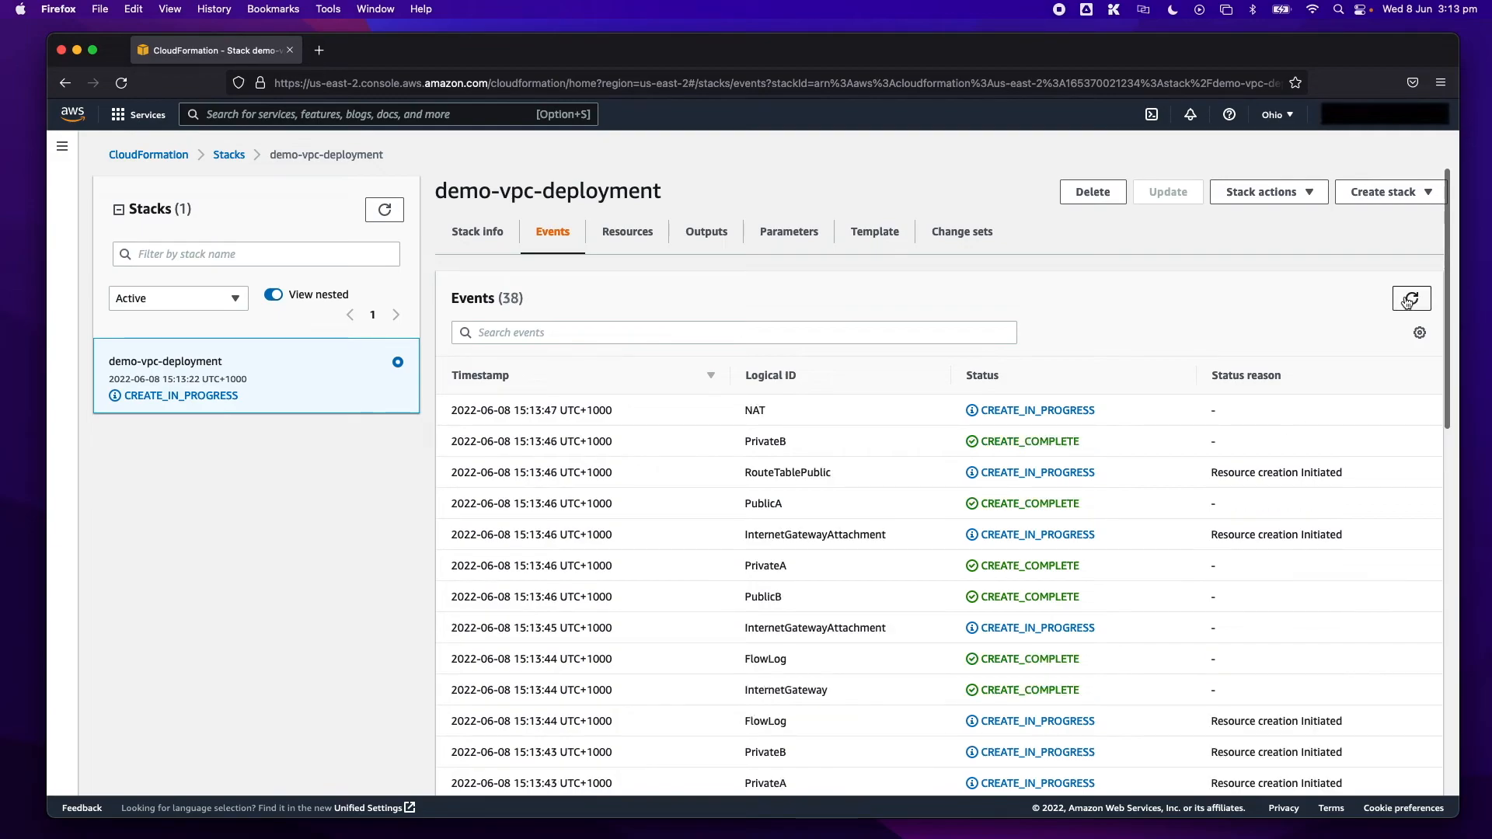
pyautogui.click(1408, 301)
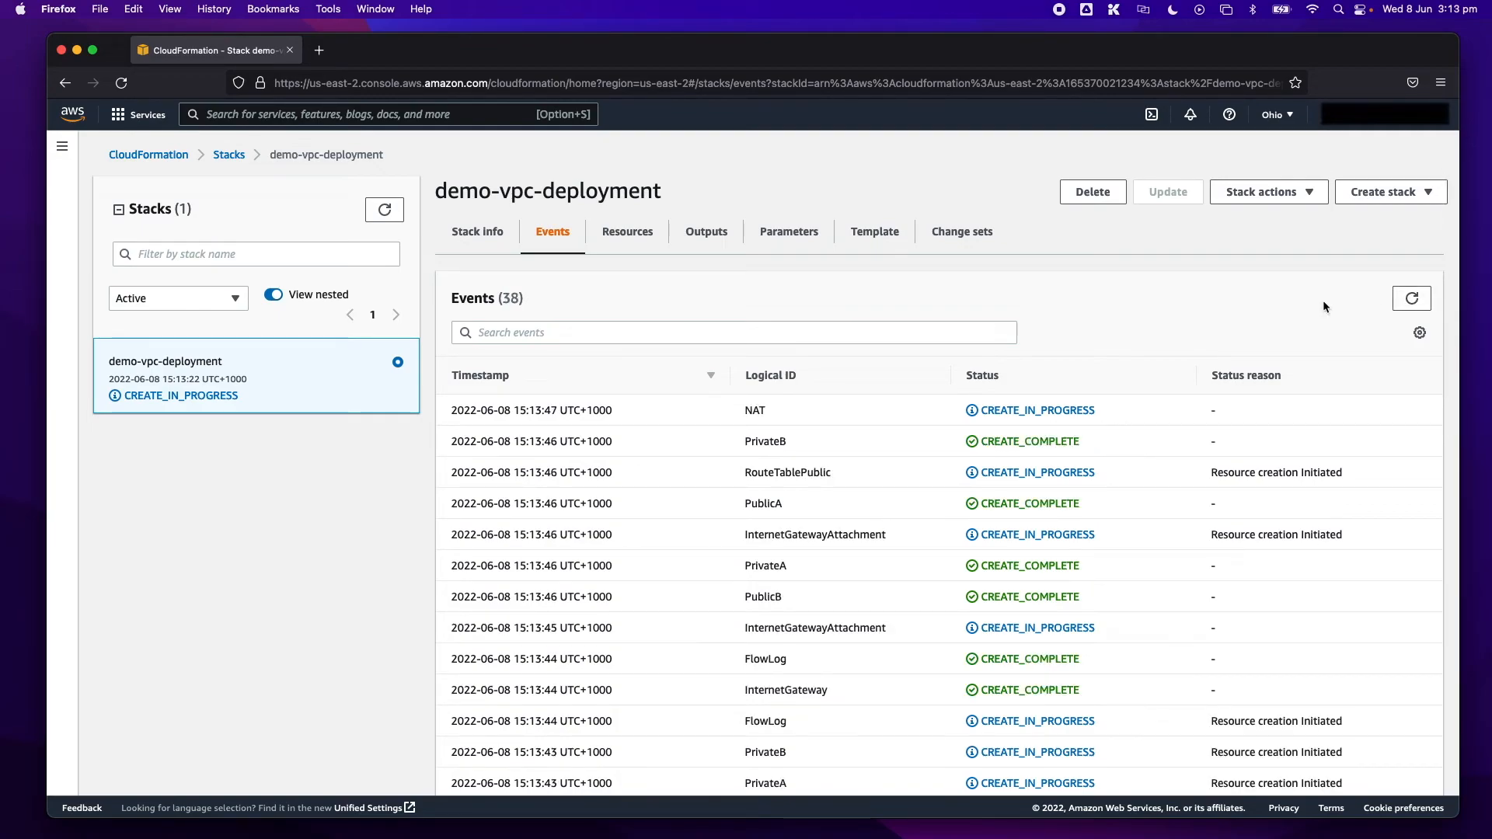
pyautogui.scroll(-1, 477, 238)
pyautogui.scroll(1, 478, 238)
pyautogui.click(489, 232)
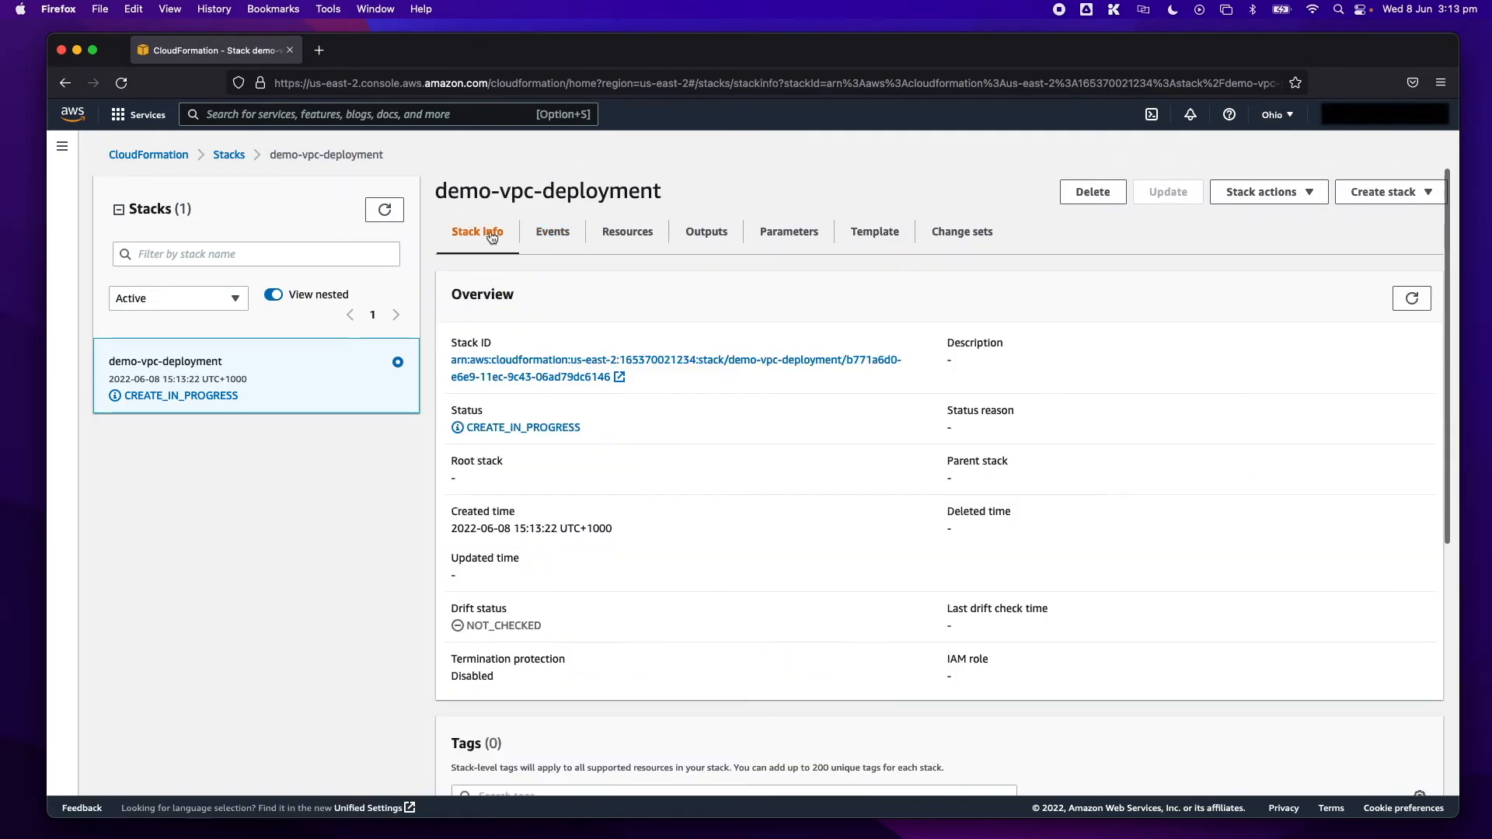
# - Refresh the list of stacks, reopen demo-vpc-deployment and review its creation events
pyautogui.click(229, 154)
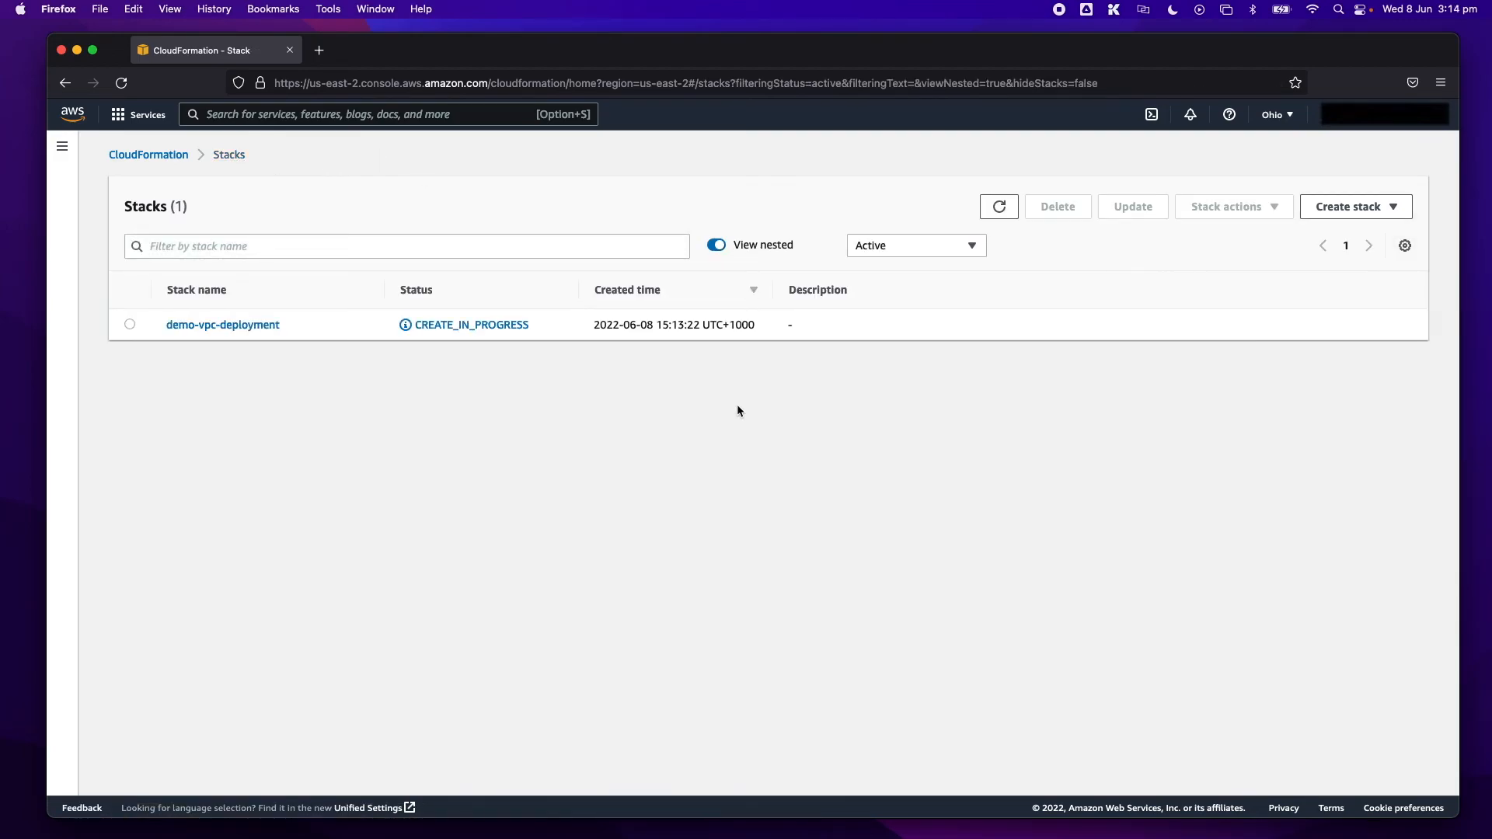
pyautogui.click(999, 206)
pyautogui.click(255, 324)
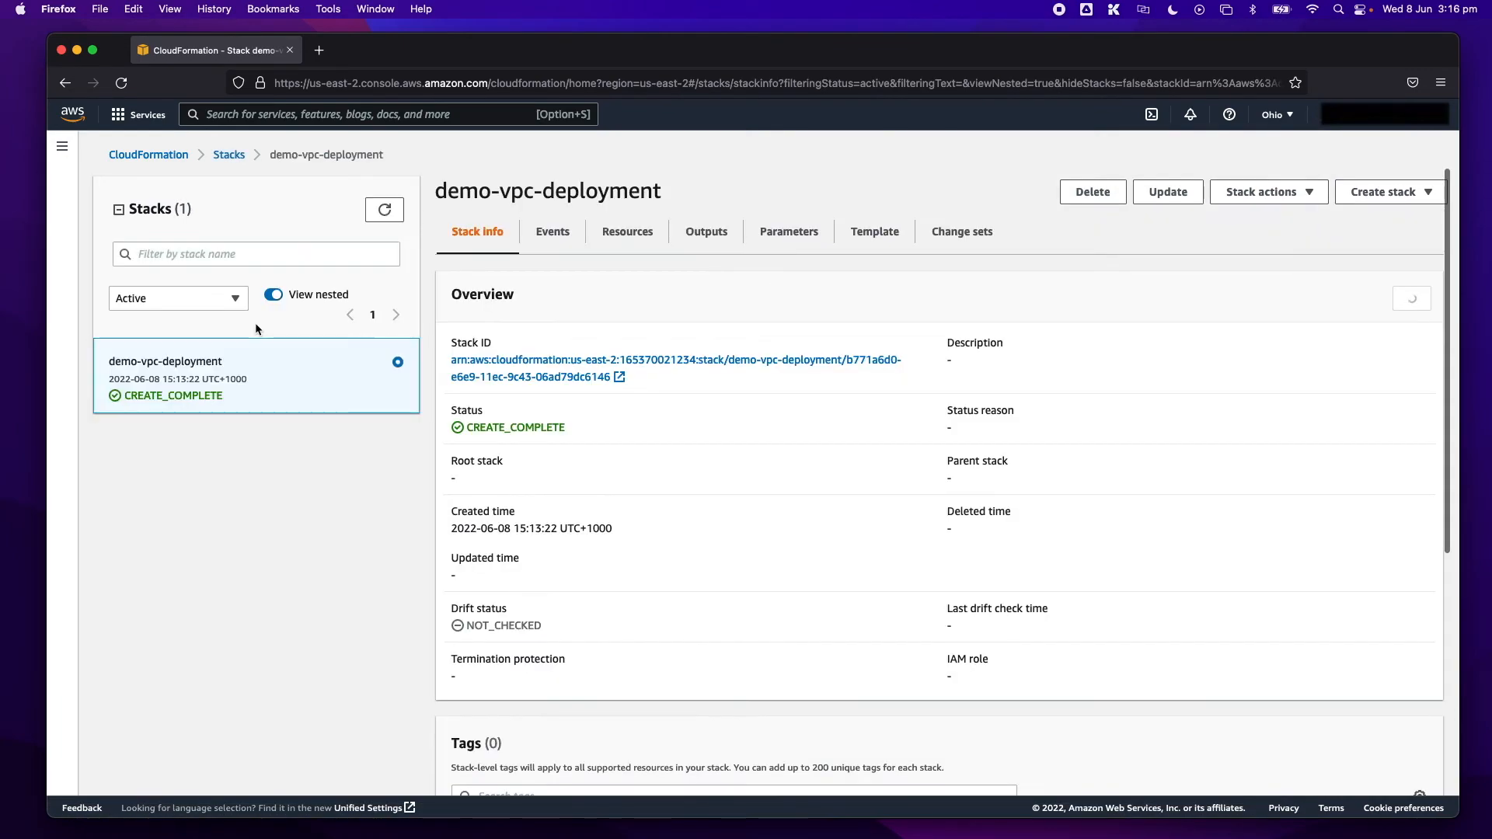
pyautogui.click(553, 232)
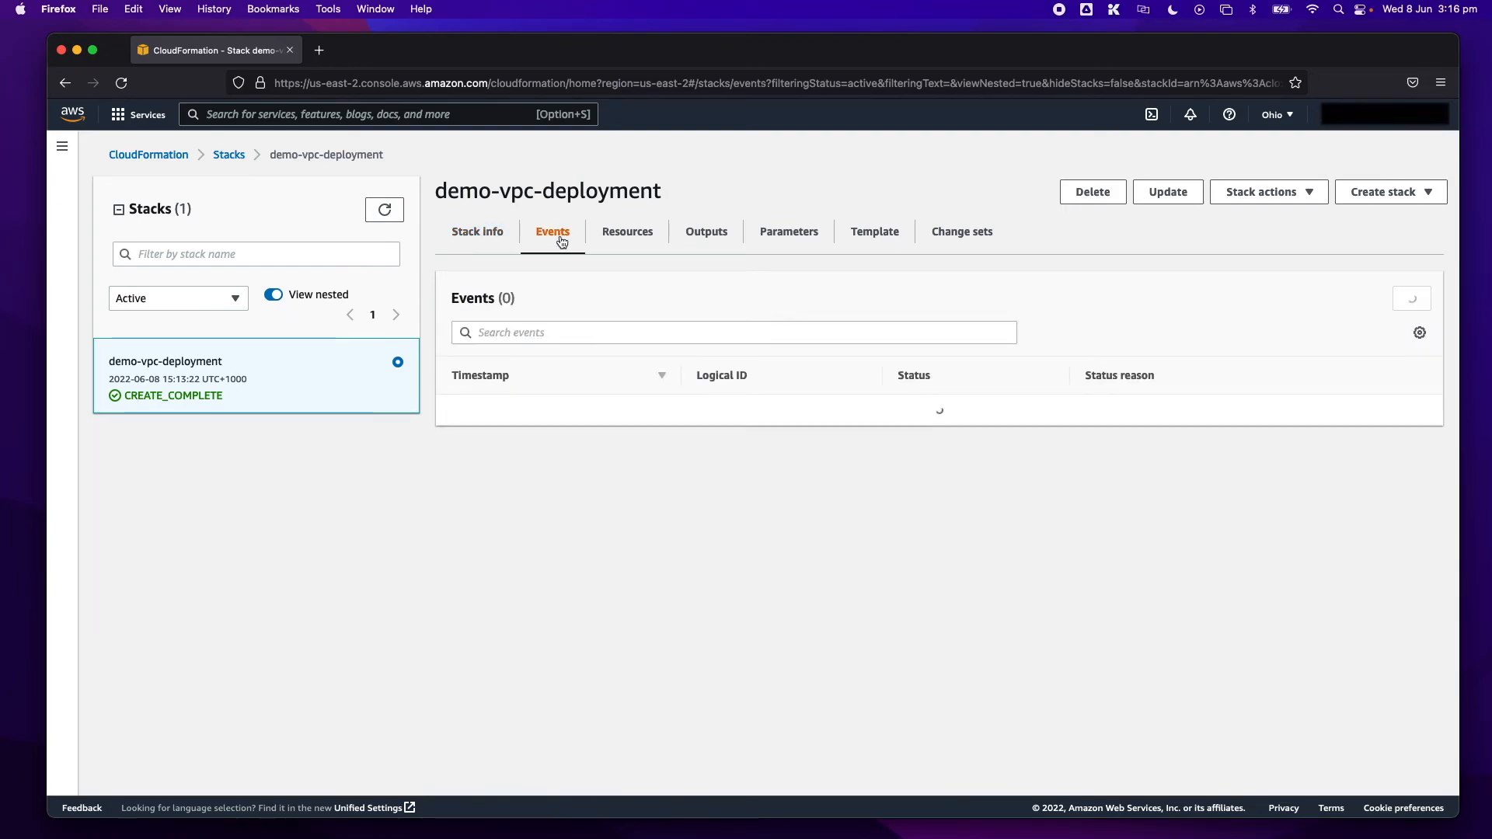
pyautogui.scroll(-2, 1106, 453)
pyautogui.scroll(2, 1010, 444)
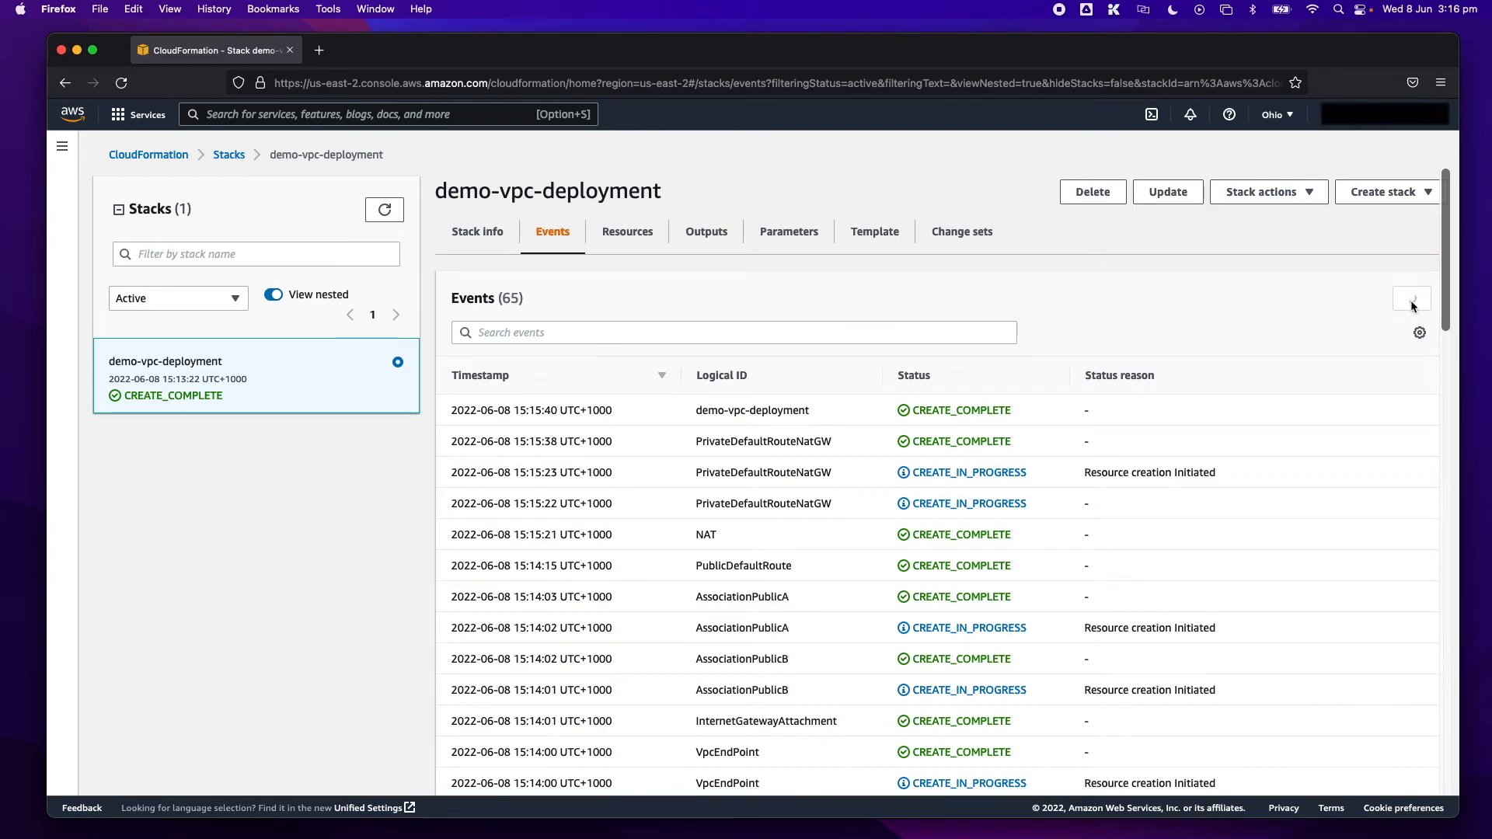
# - Look through the full list of resources created by demo-vpc-deployment and view the stack's outputs
pyautogui.click(630, 233)
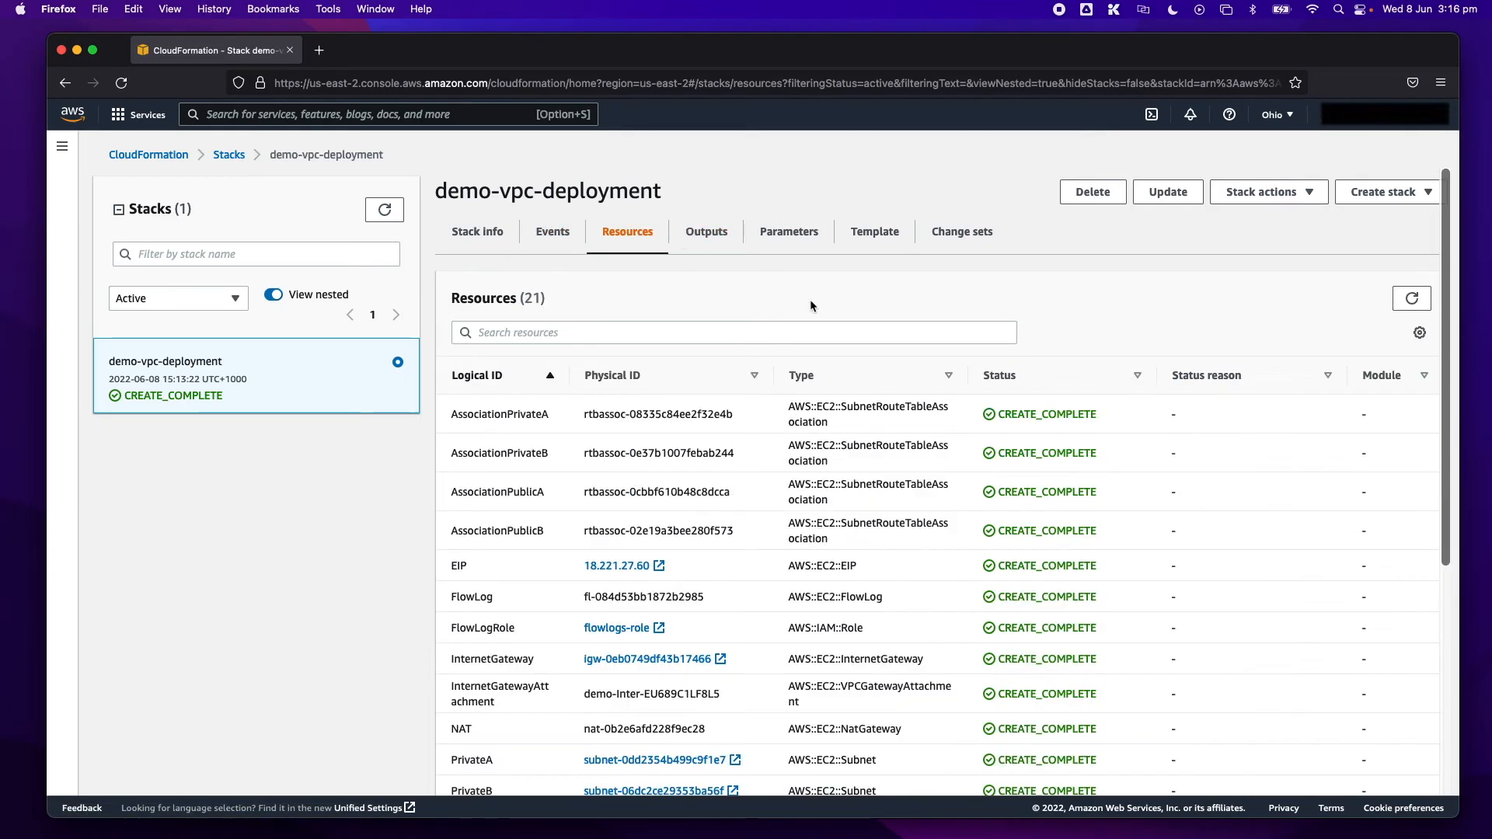
pyautogui.scroll(-1, 712, 478)
pyautogui.scroll(-5, 712, 478)
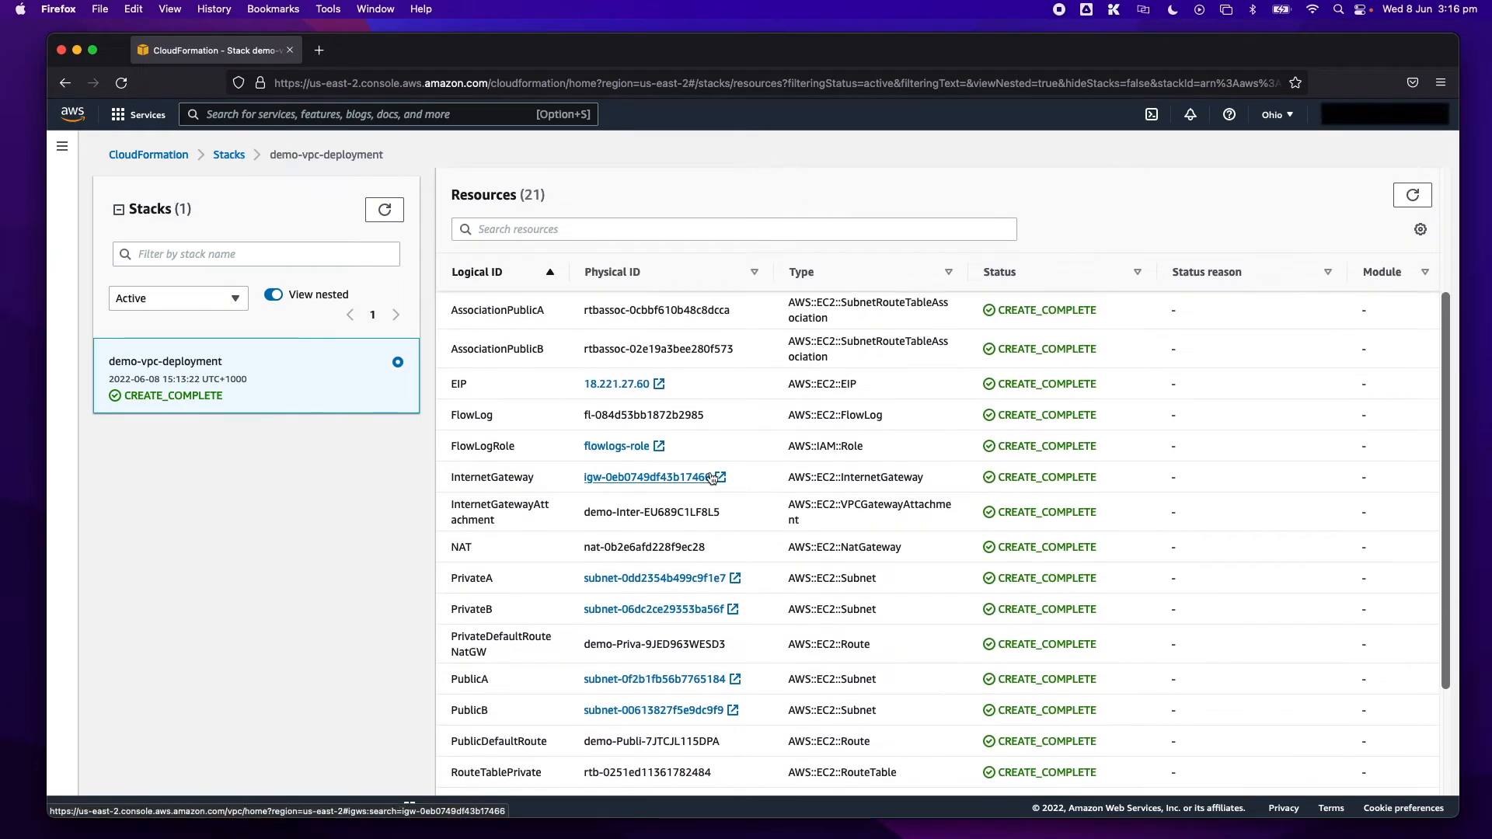
pyautogui.scroll(-1, 712, 478)
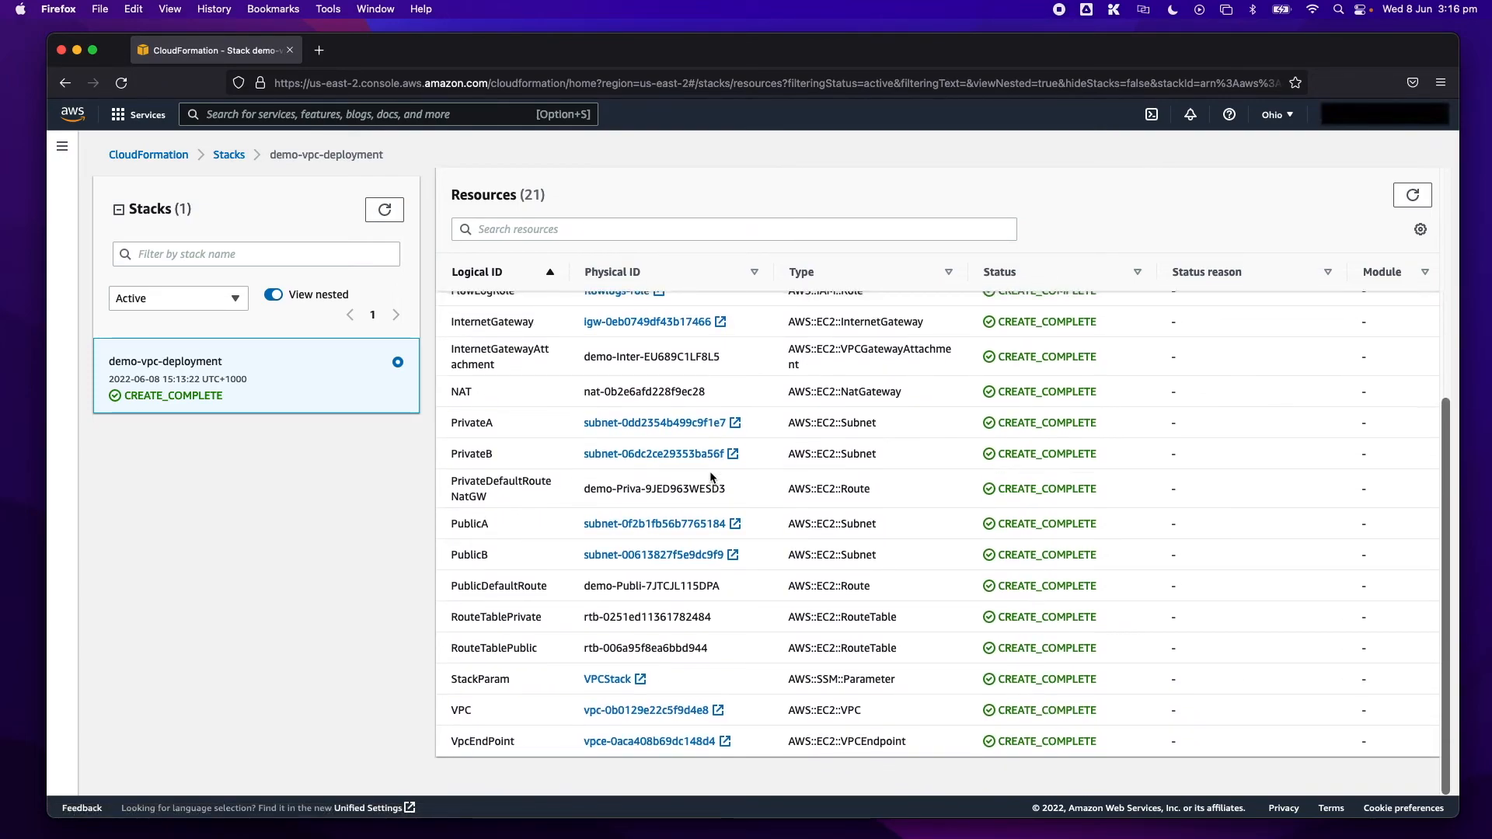
pyautogui.scroll(3, 711, 476)
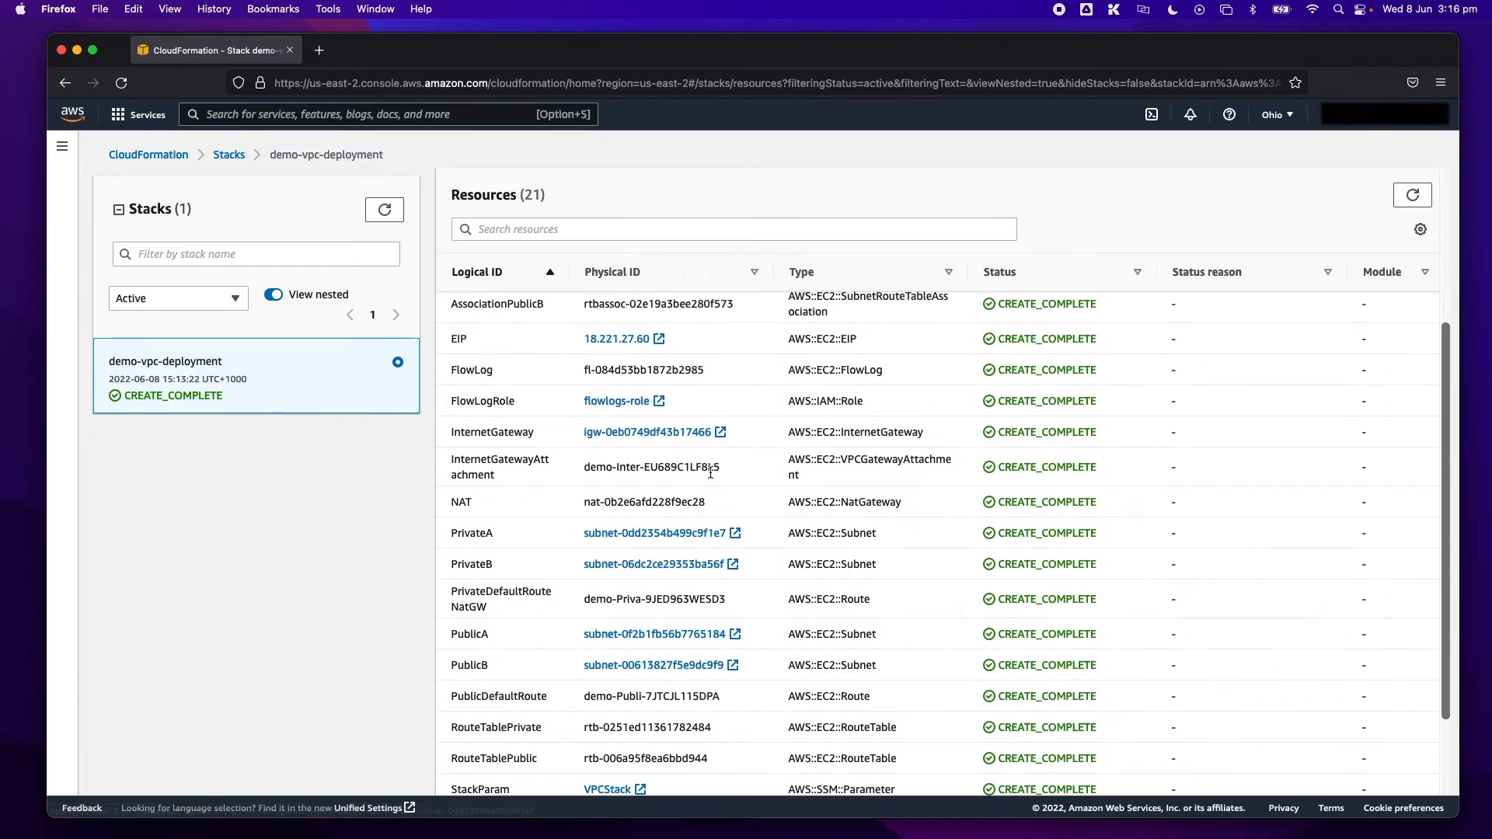
pyautogui.scroll(4, 711, 477)
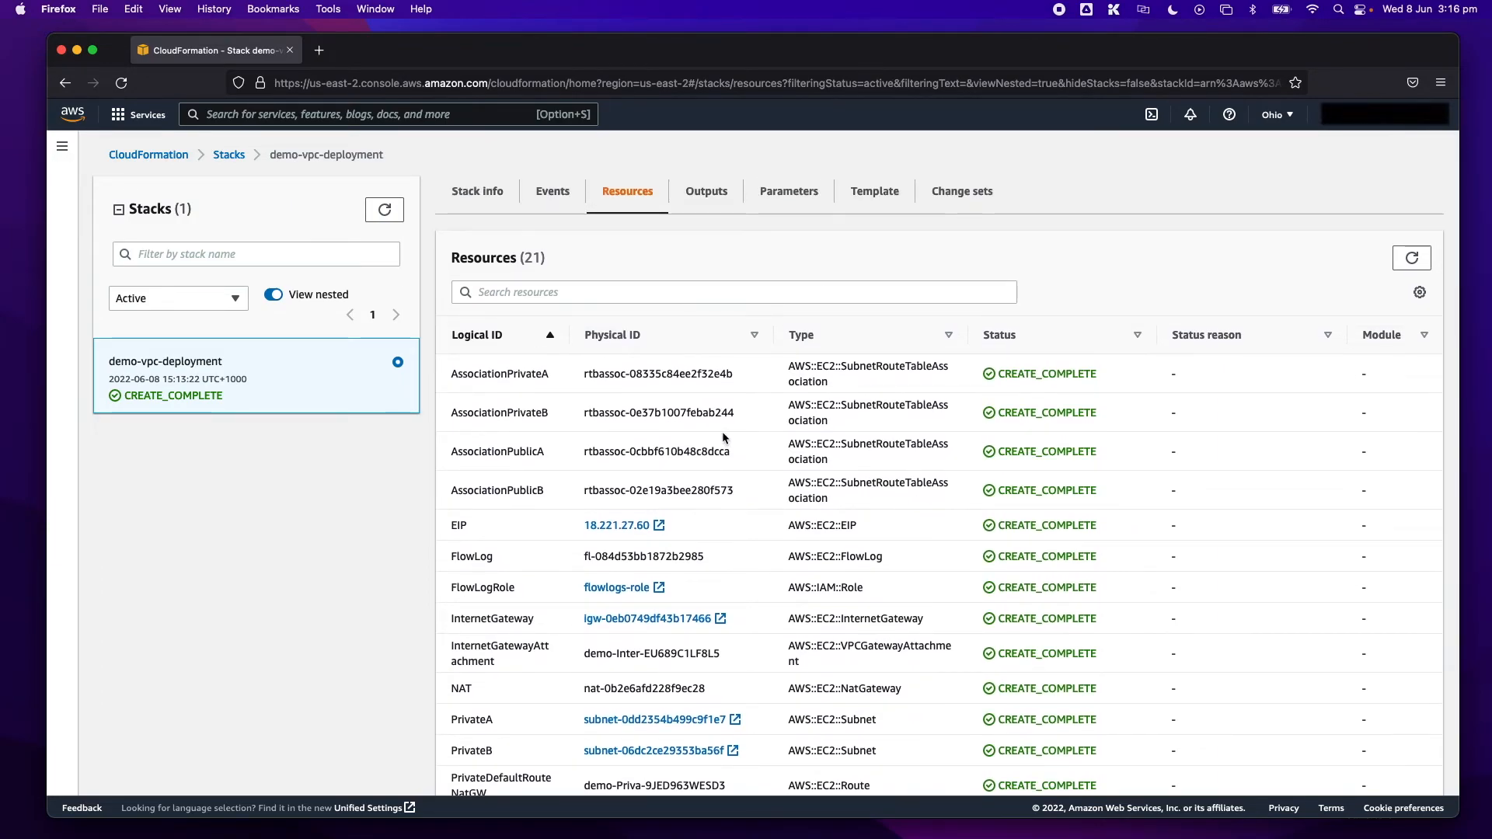
pyautogui.scroll(1, 721, 431)
pyautogui.click(720, 238)
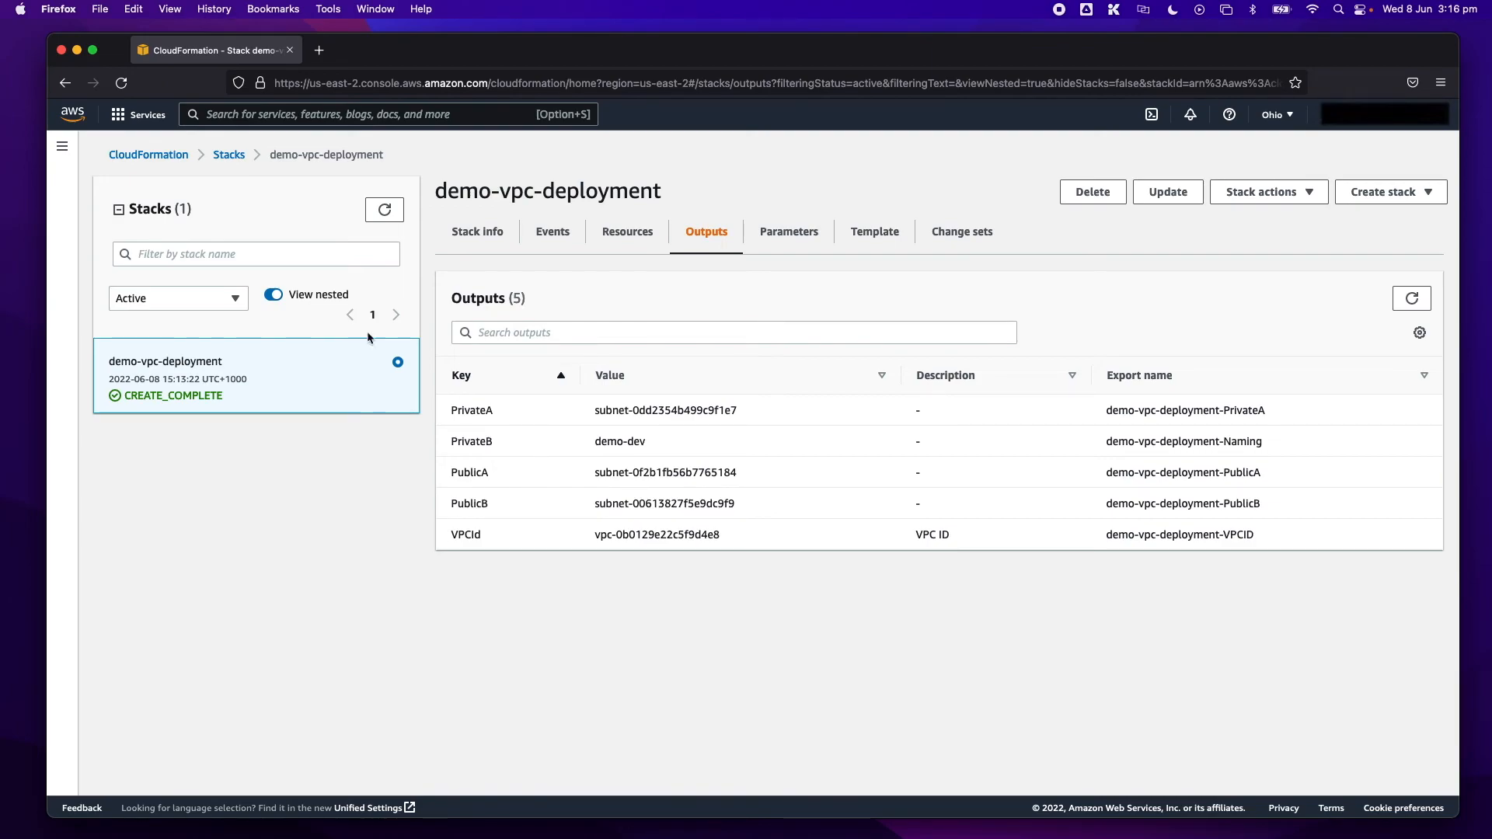
# - Switch to the VPC service, list the VPCs and show the details of demo-dev-vpc
pyautogui.click(116, 115)
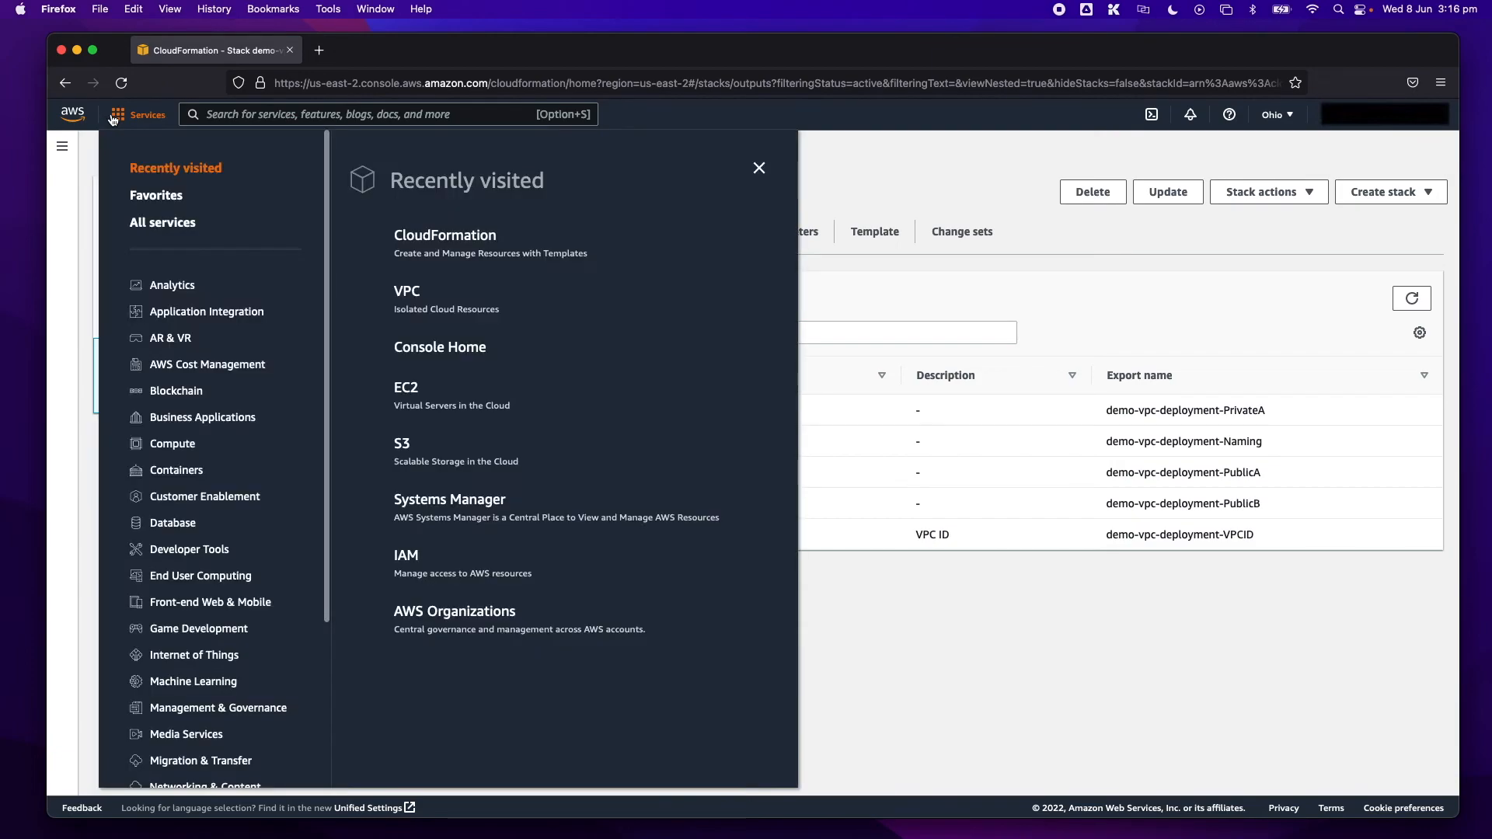
pyautogui.click(411, 294)
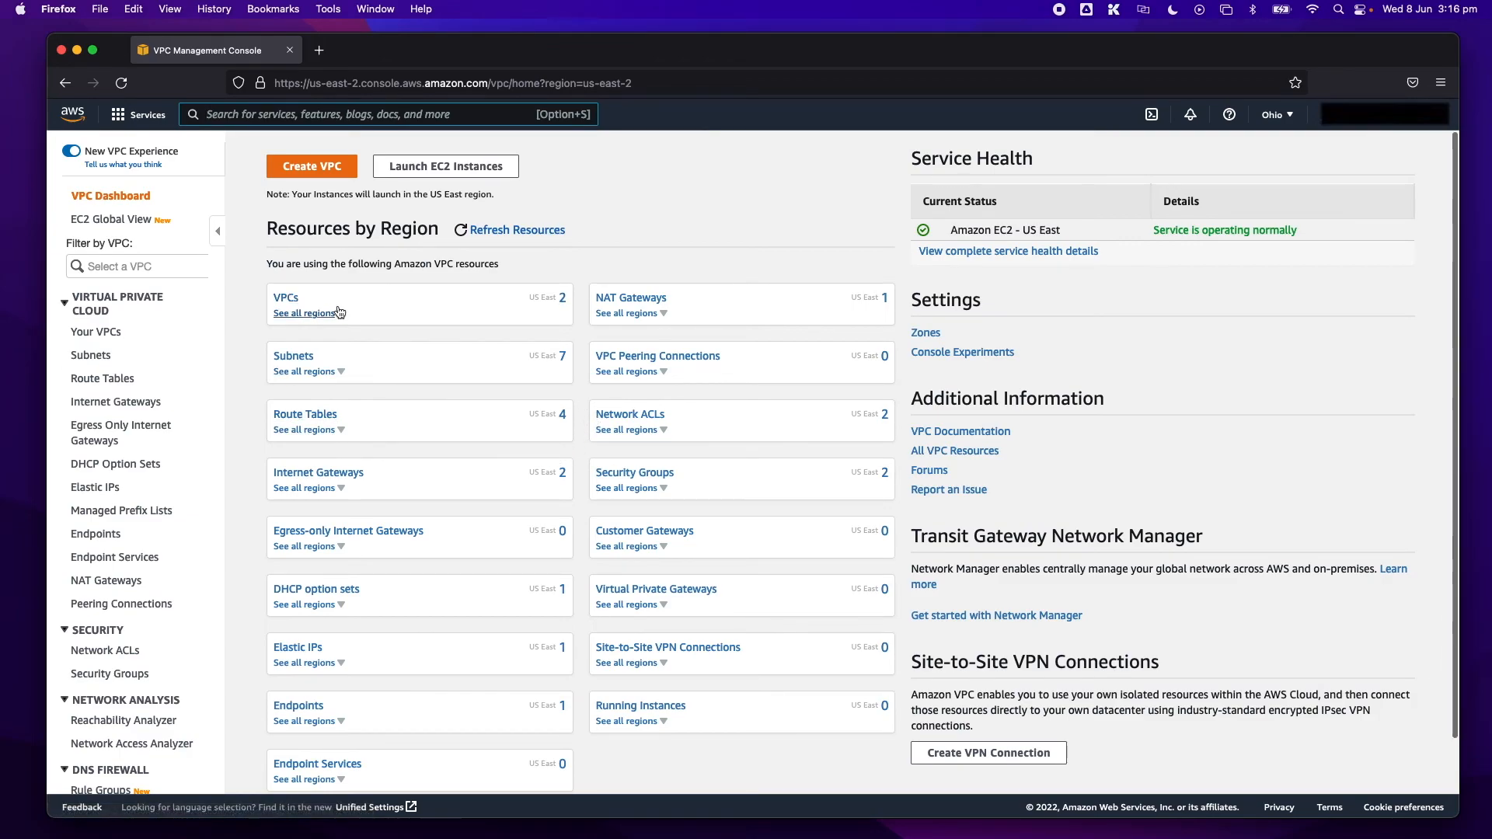
pyautogui.click(290, 300)
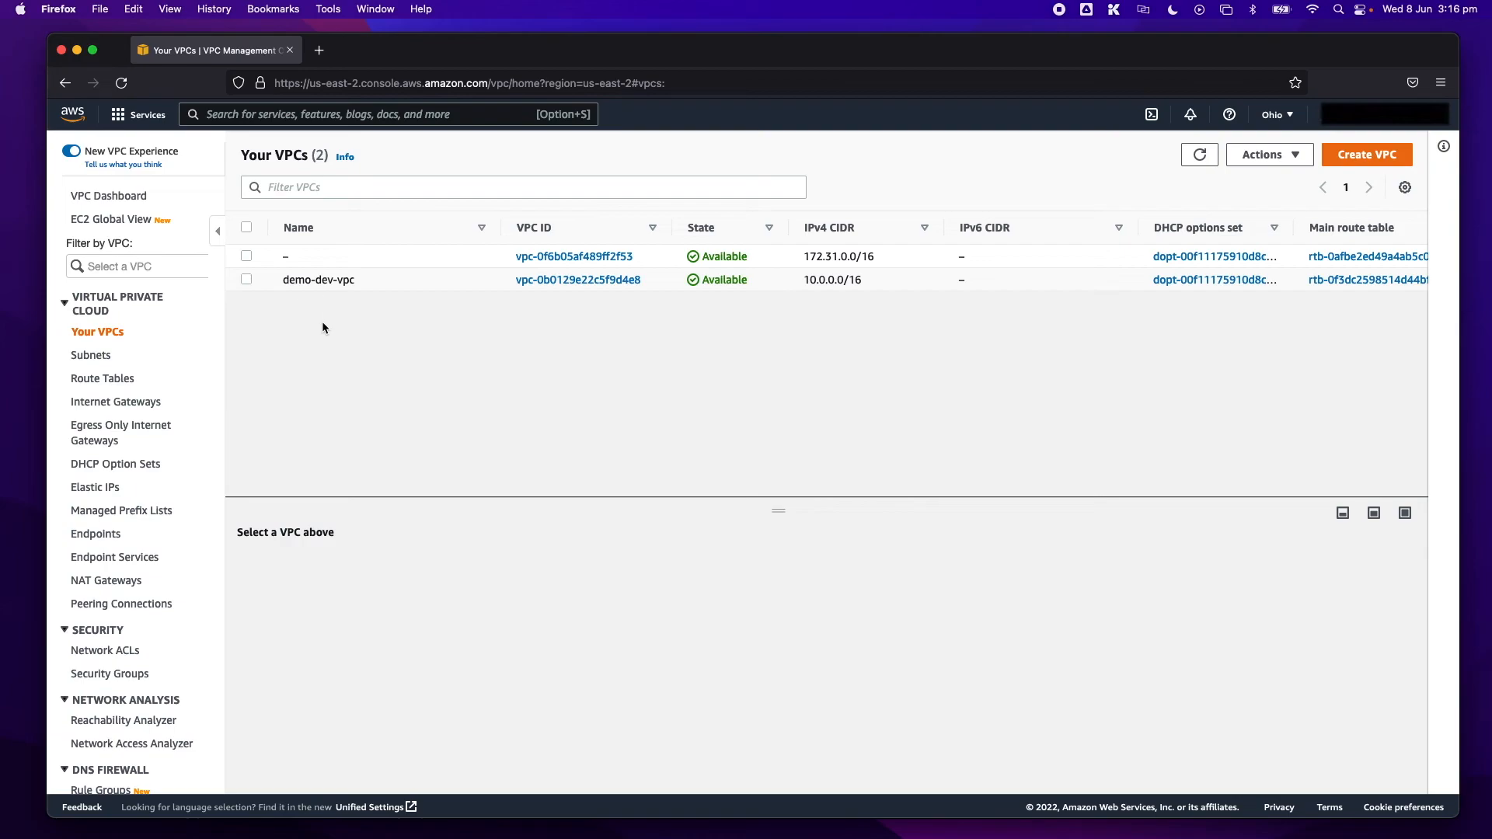
pyautogui.click(285, 286)
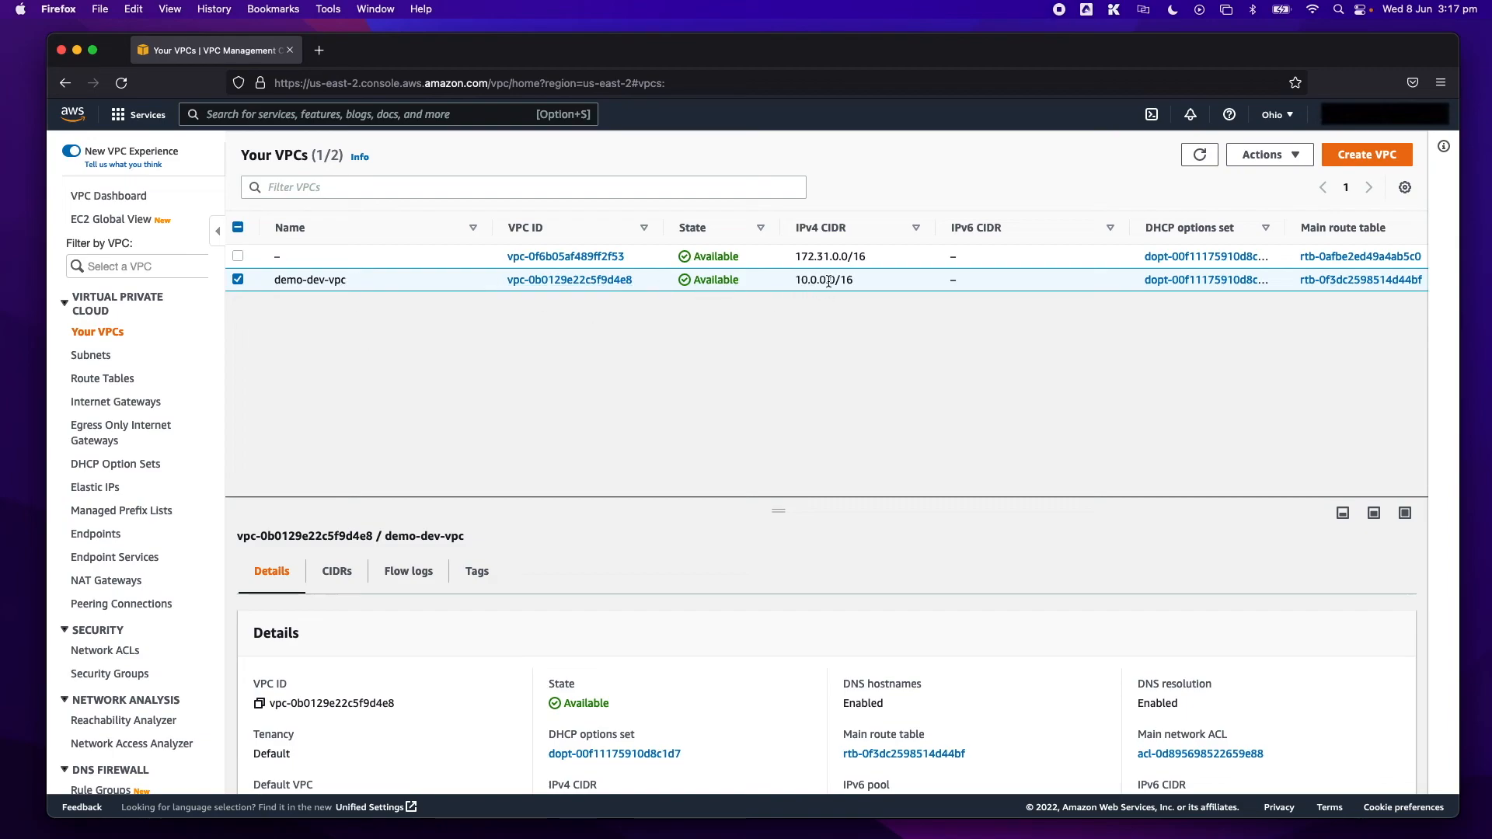
# - Examine the IPv4 CIDR and details of demo-dev-vpc and view its flow logs
pyautogui.moveTo(798, 282); pyautogui.dragTo(861, 286)
pyautogui.click(885, 358)
pyautogui.scroll(-2, 502, 639)
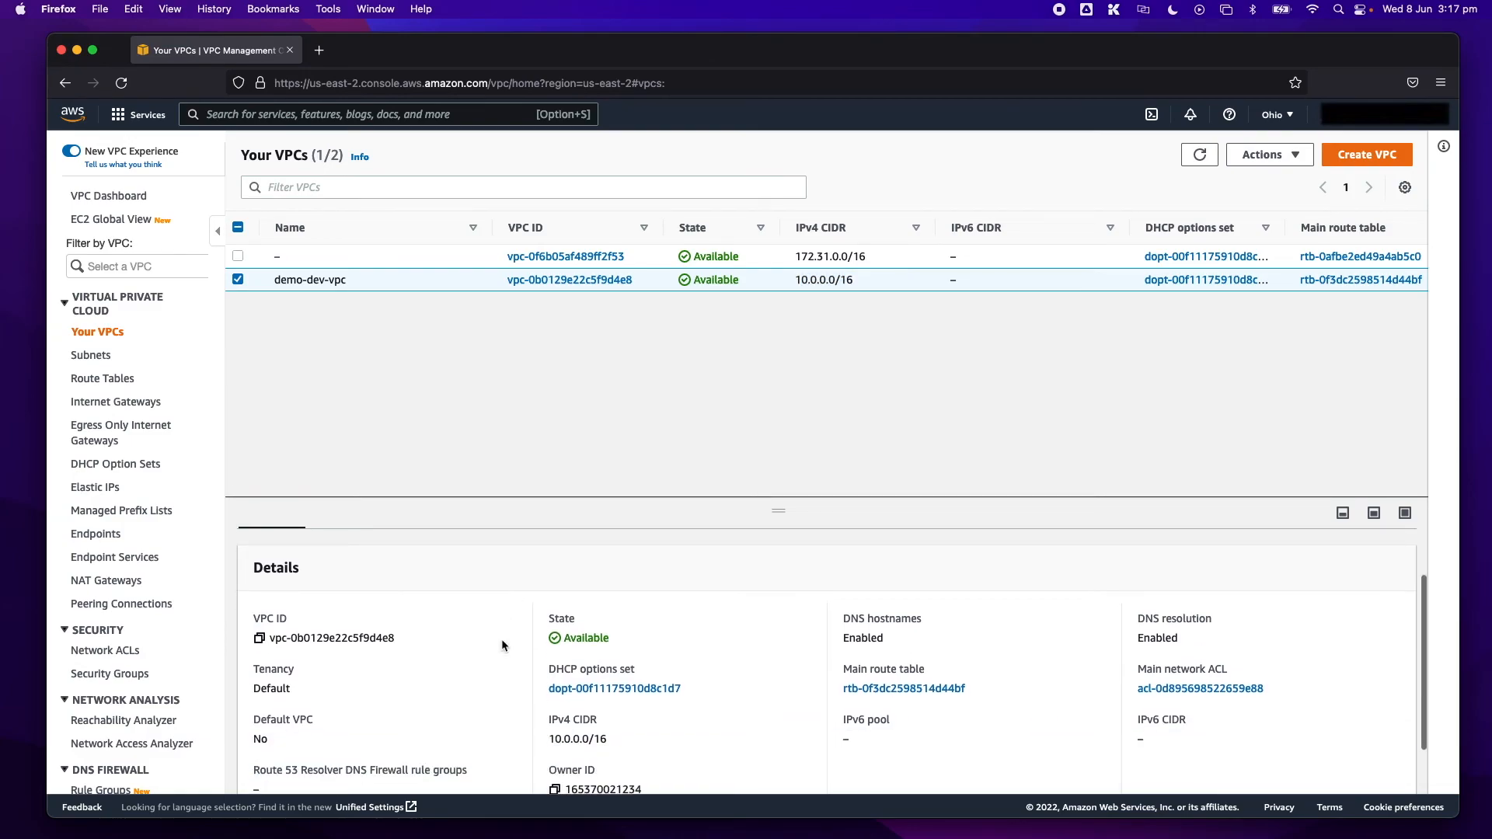
pyautogui.scroll(1, 428, 585)
pyautogui.click(408, 556)
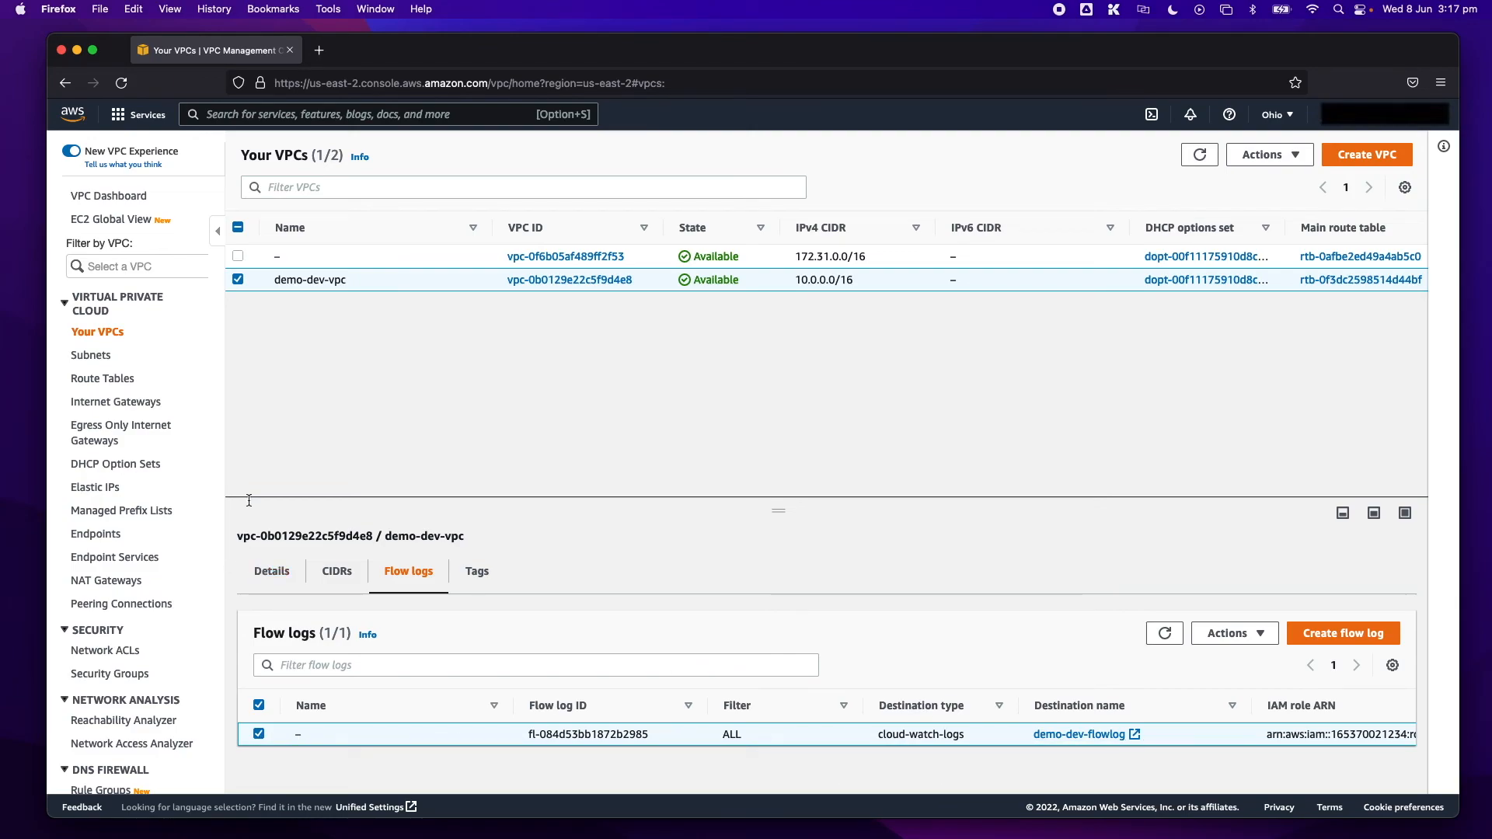
# - View the subnets and the route tables, each sorted by name in descending order
pyautogui.click(92, 357)
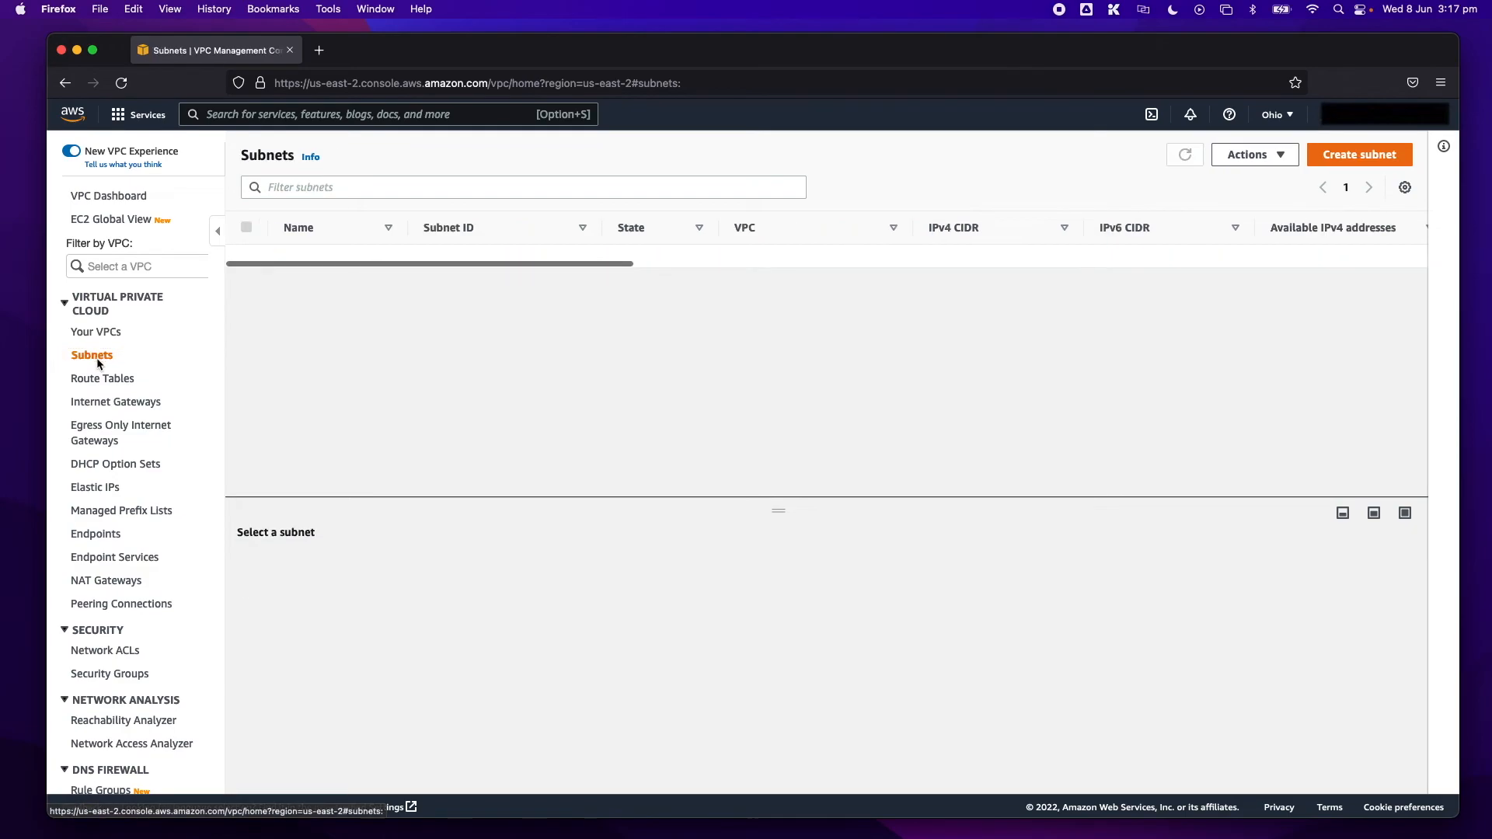
pyautogui.click(388, 229)
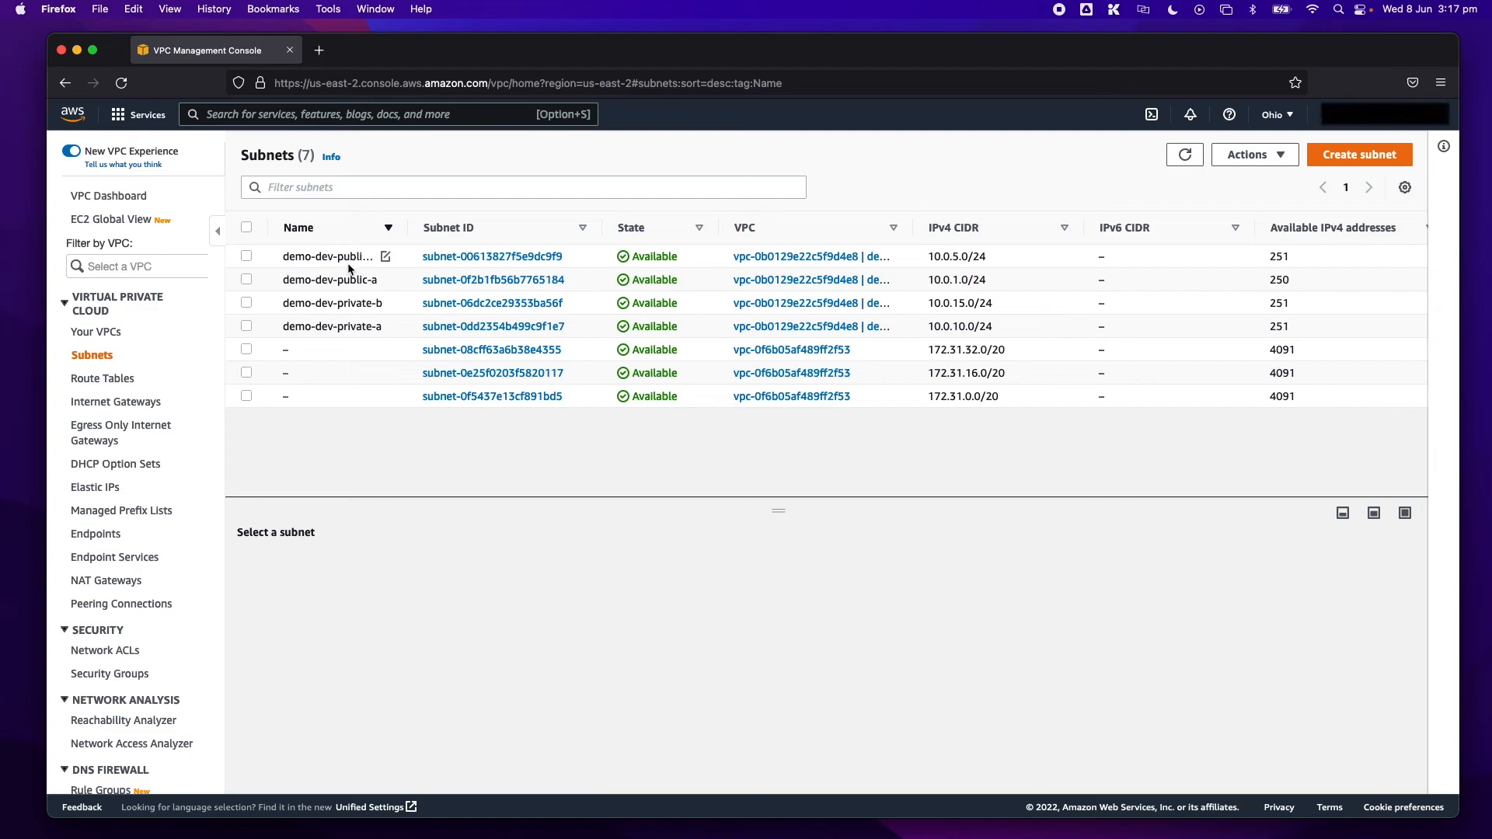
pyautogui.click(104, 380)
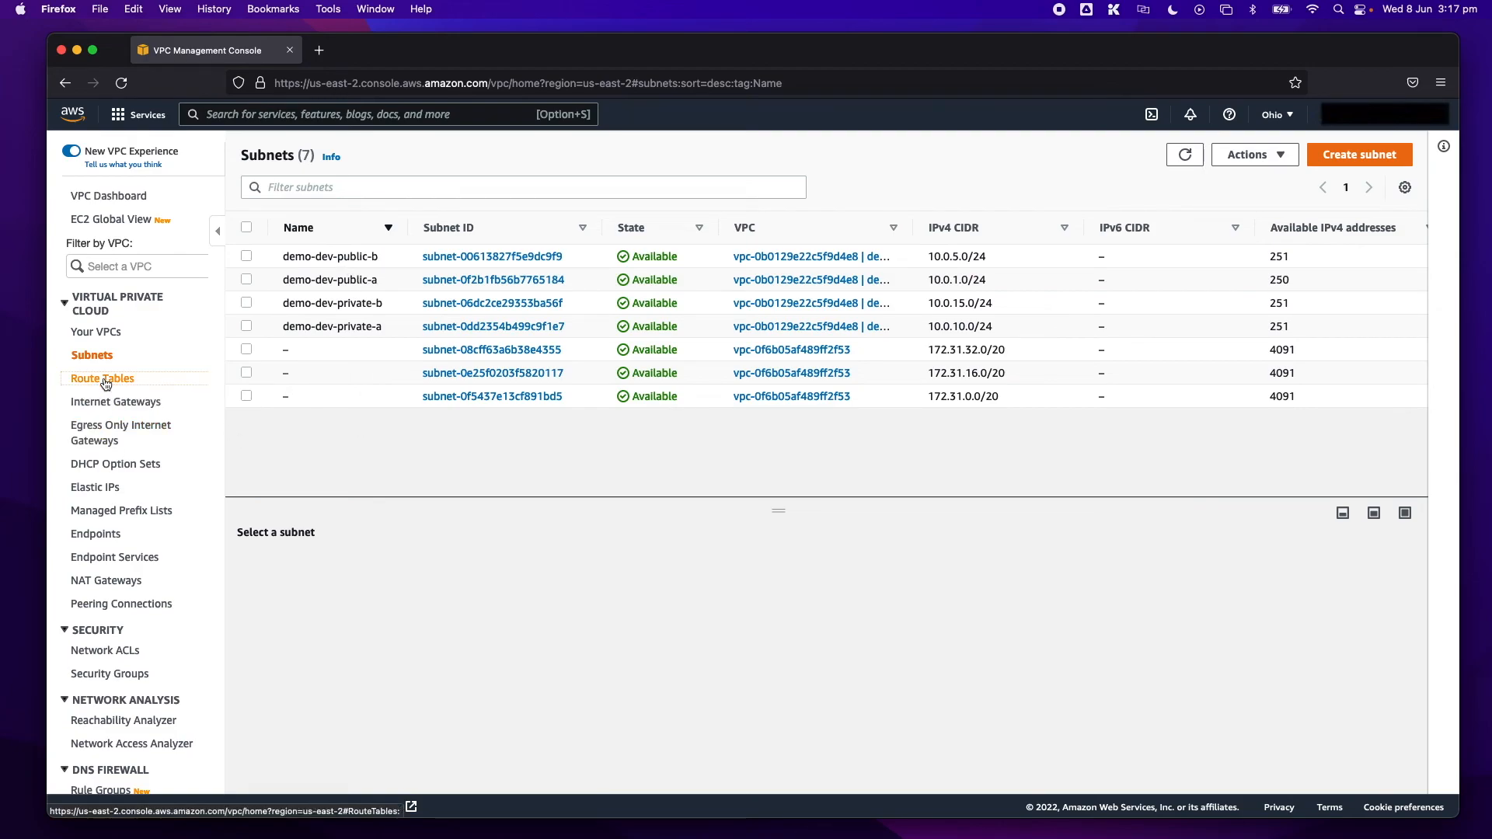
pyautogui.click(390, 228)
pyautogui.click(390, 229)
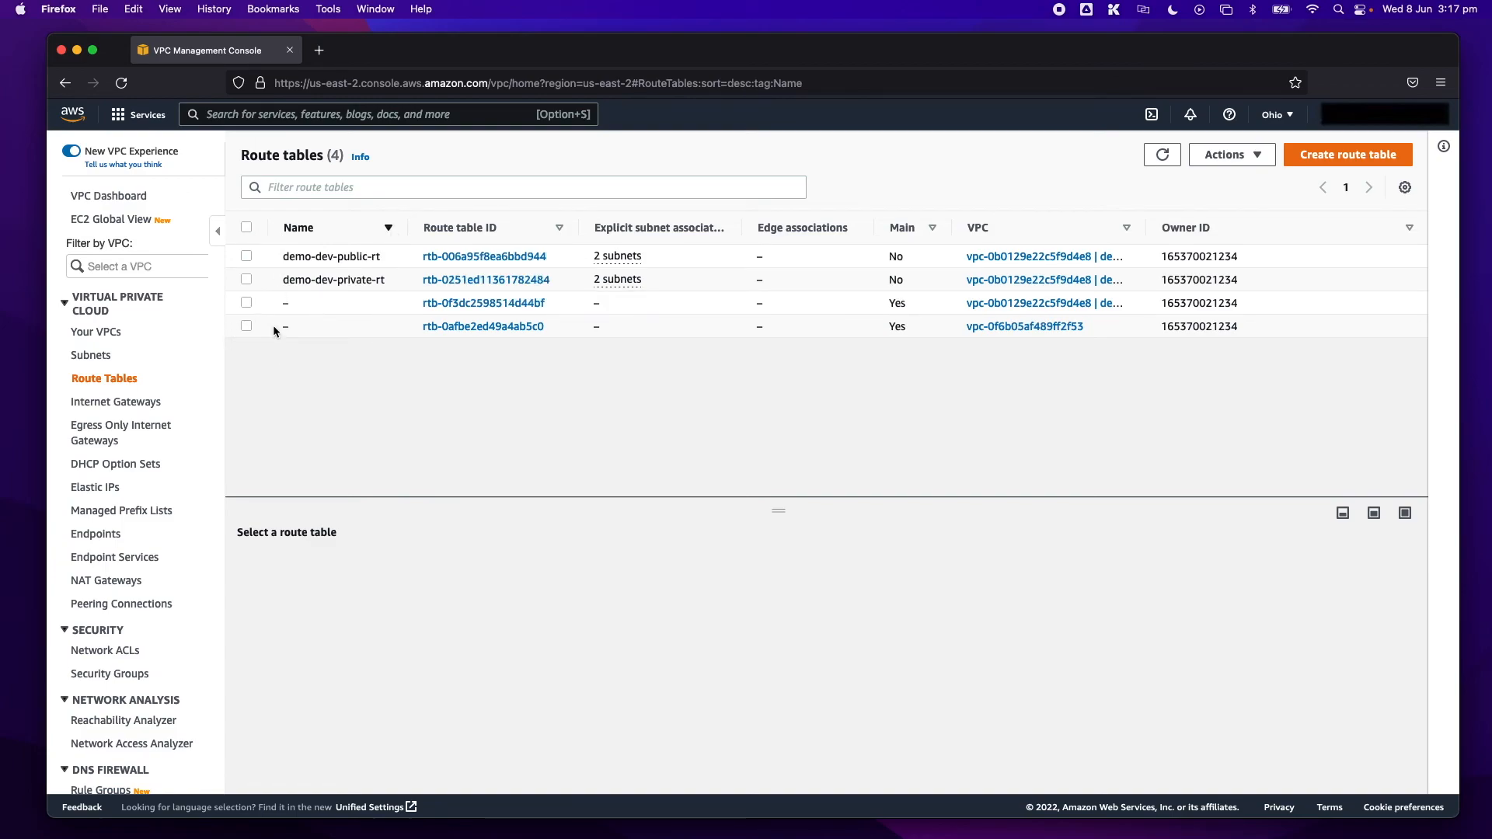
# - Examine the routes of demo-dev-private-rt and demo-dev-public-rt, leaving no route table selected
pyautogui.click(247, 280)
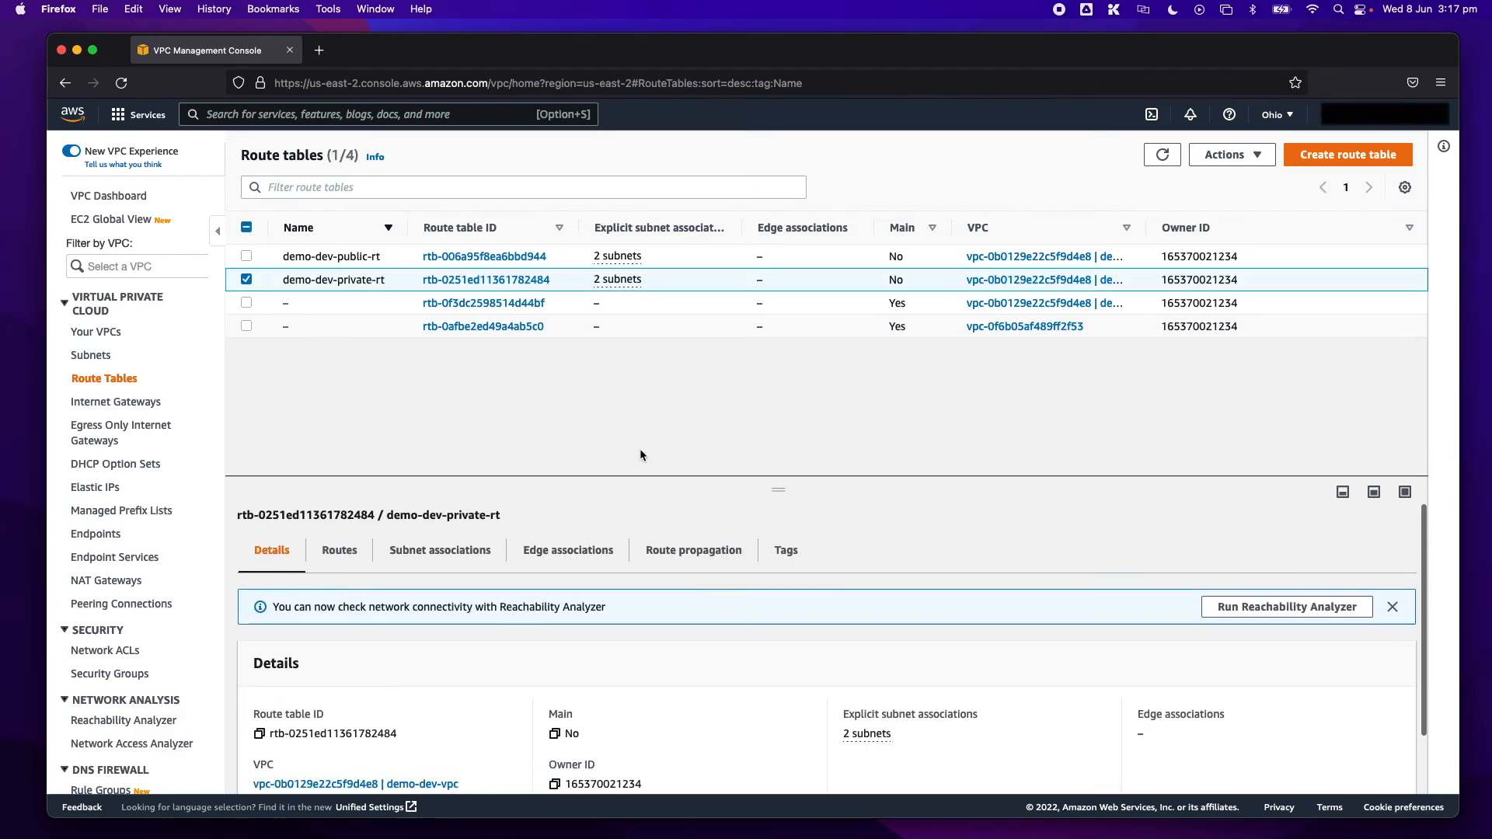
pyautogui.click(356, 442)
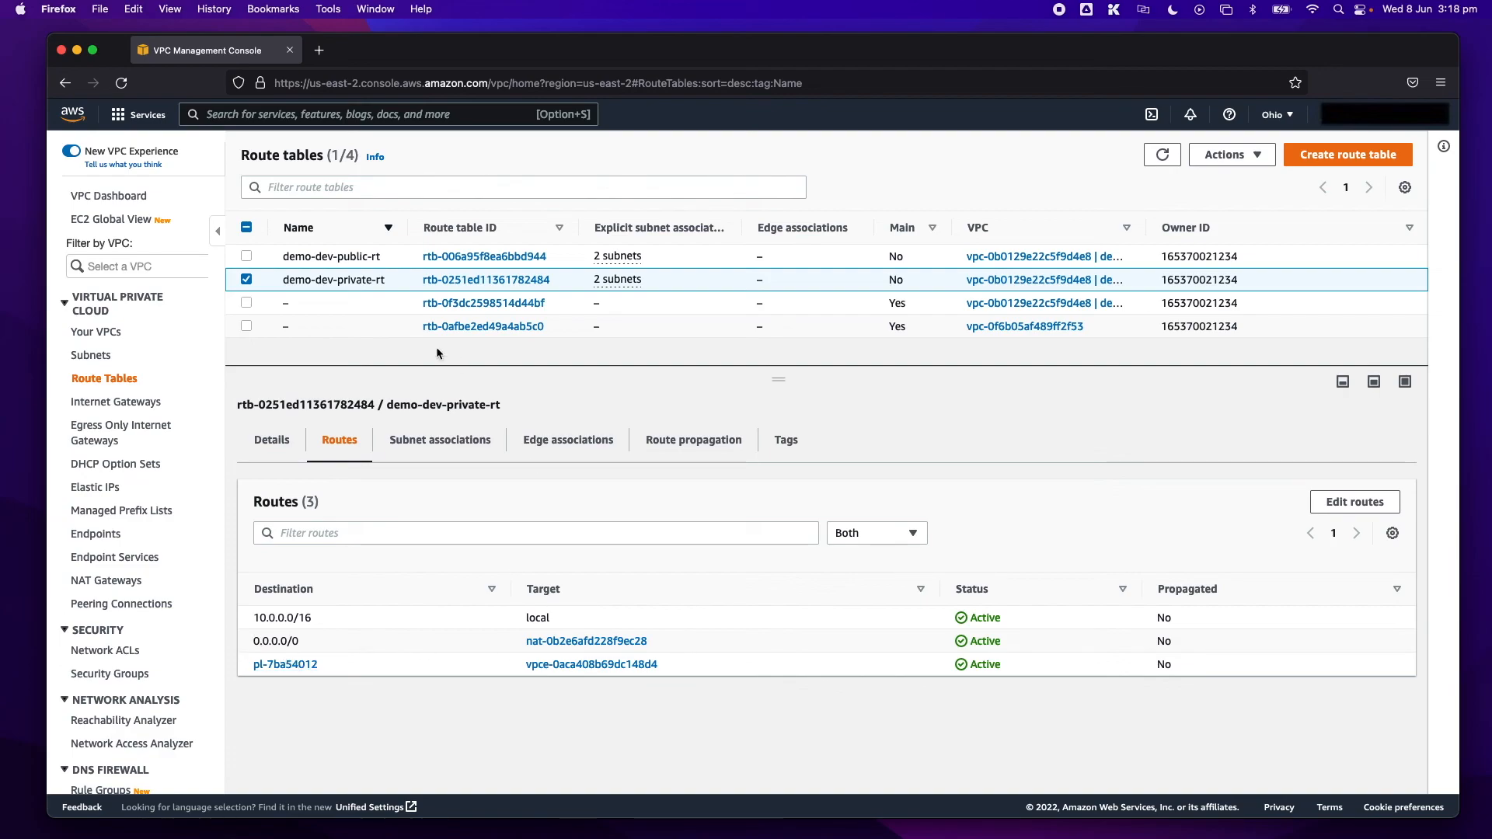
pyautogui.click(246, 280)
pyautogui.click(245, 261)
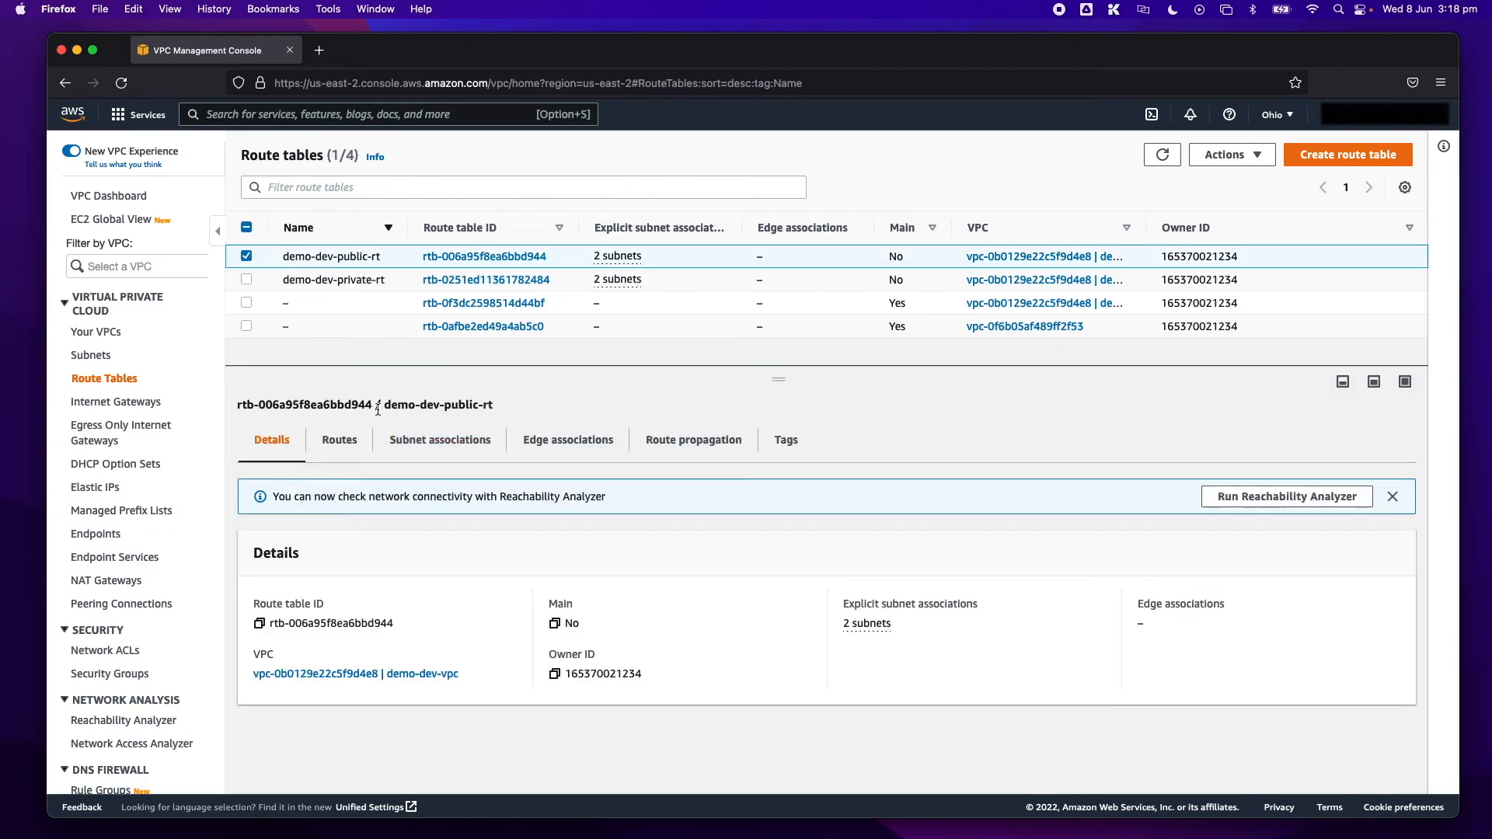
pyautogui.click(351, 442)
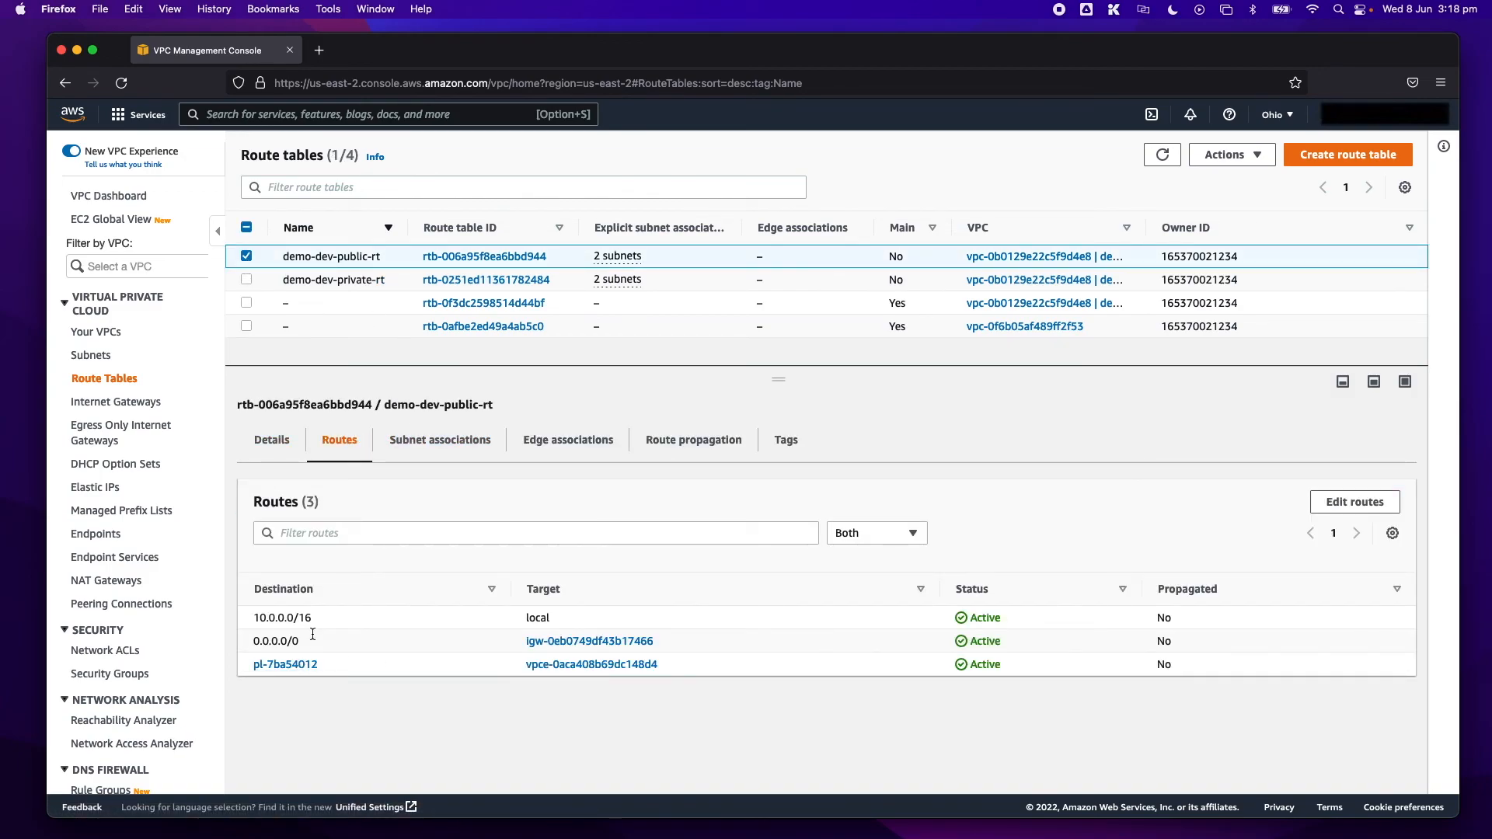
pyautogui.click(247, 259)
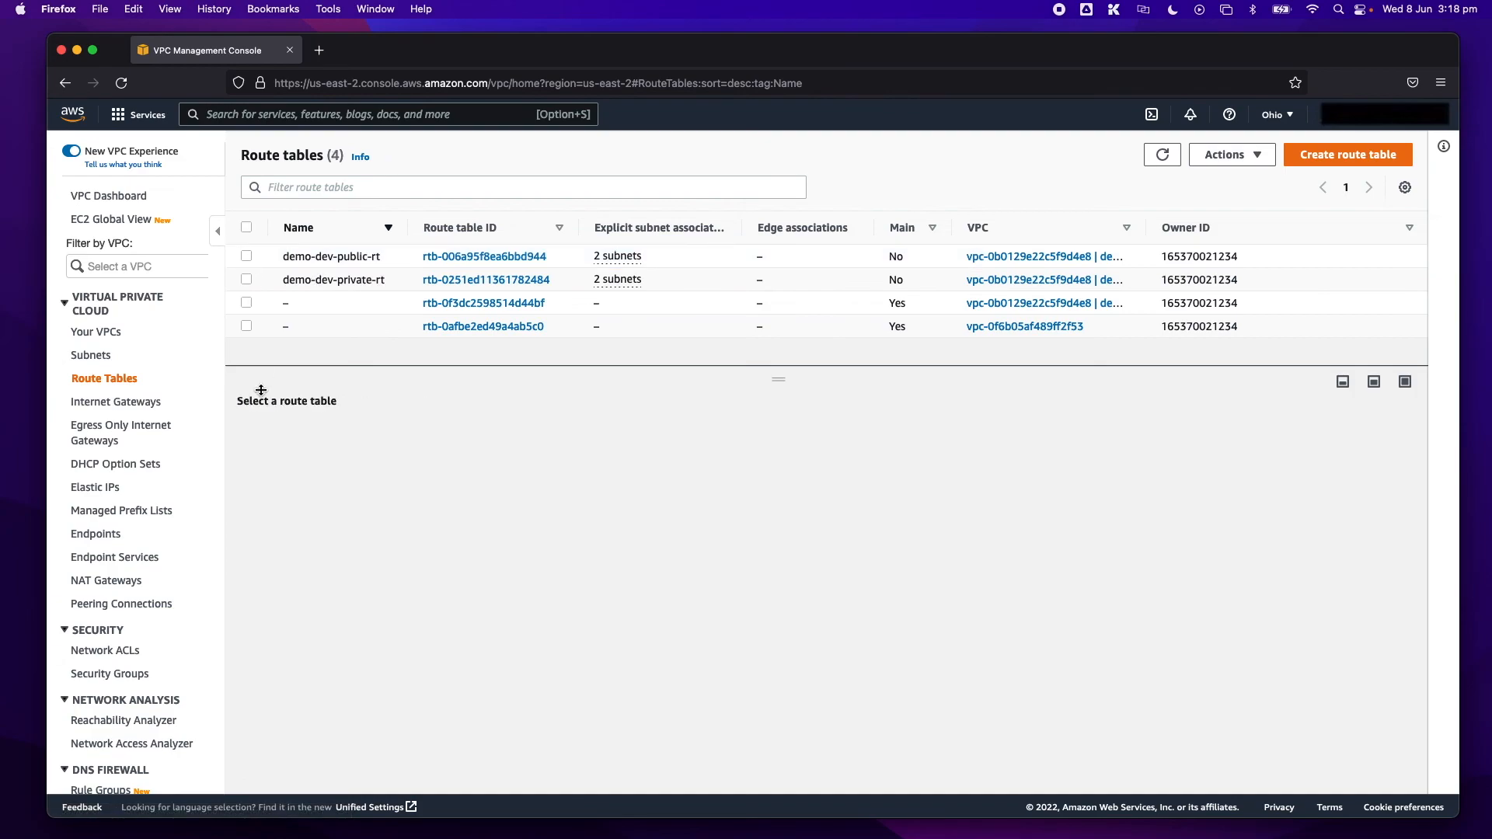
# - Review the internet gateways, the NAT gateways and the VPC endpoint's details, and return to the list of VPCs
pyautogui.click(148, 404)
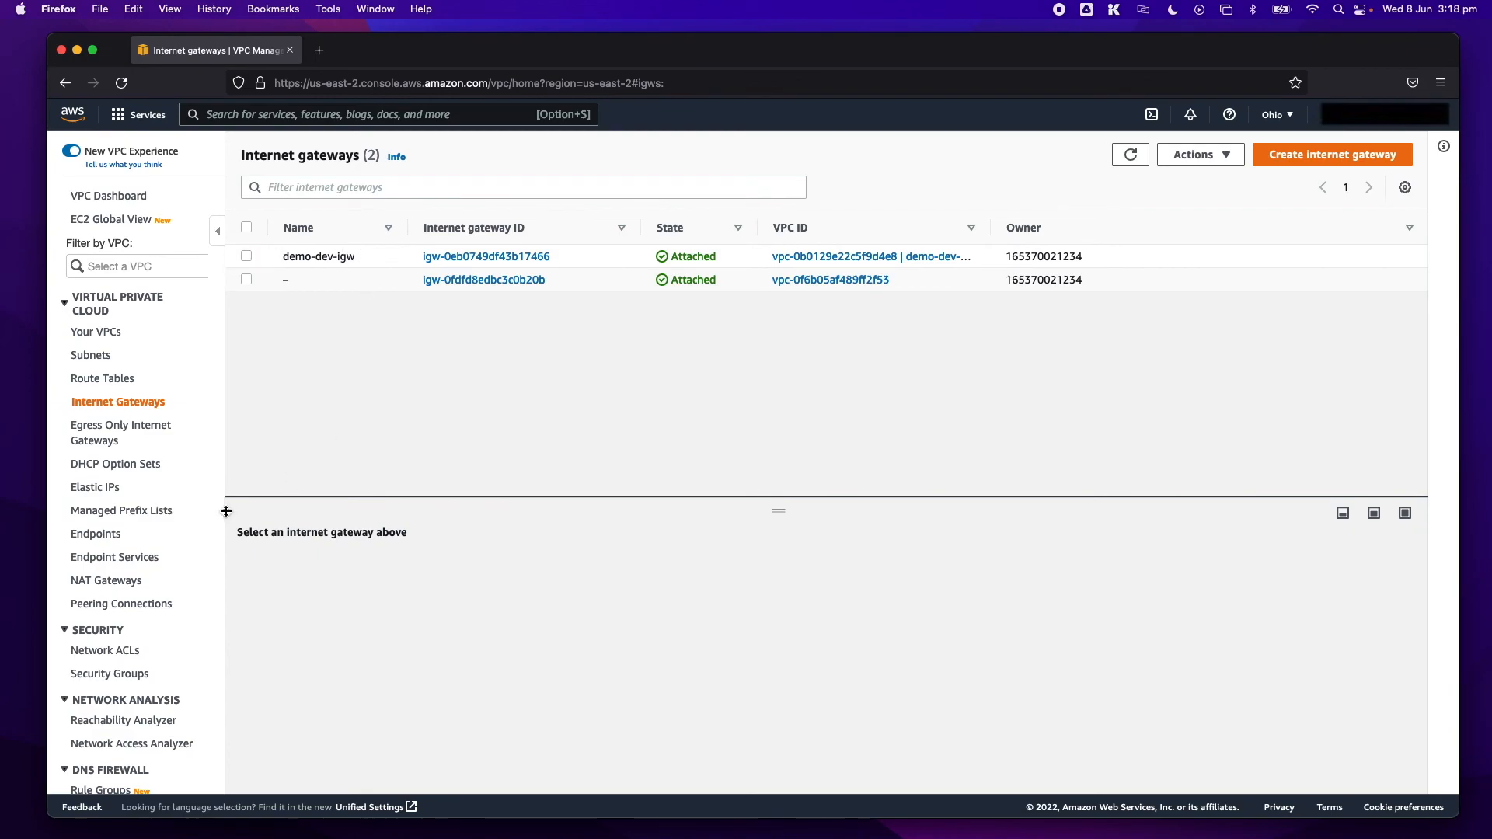
pyautogui.click(114, 591)
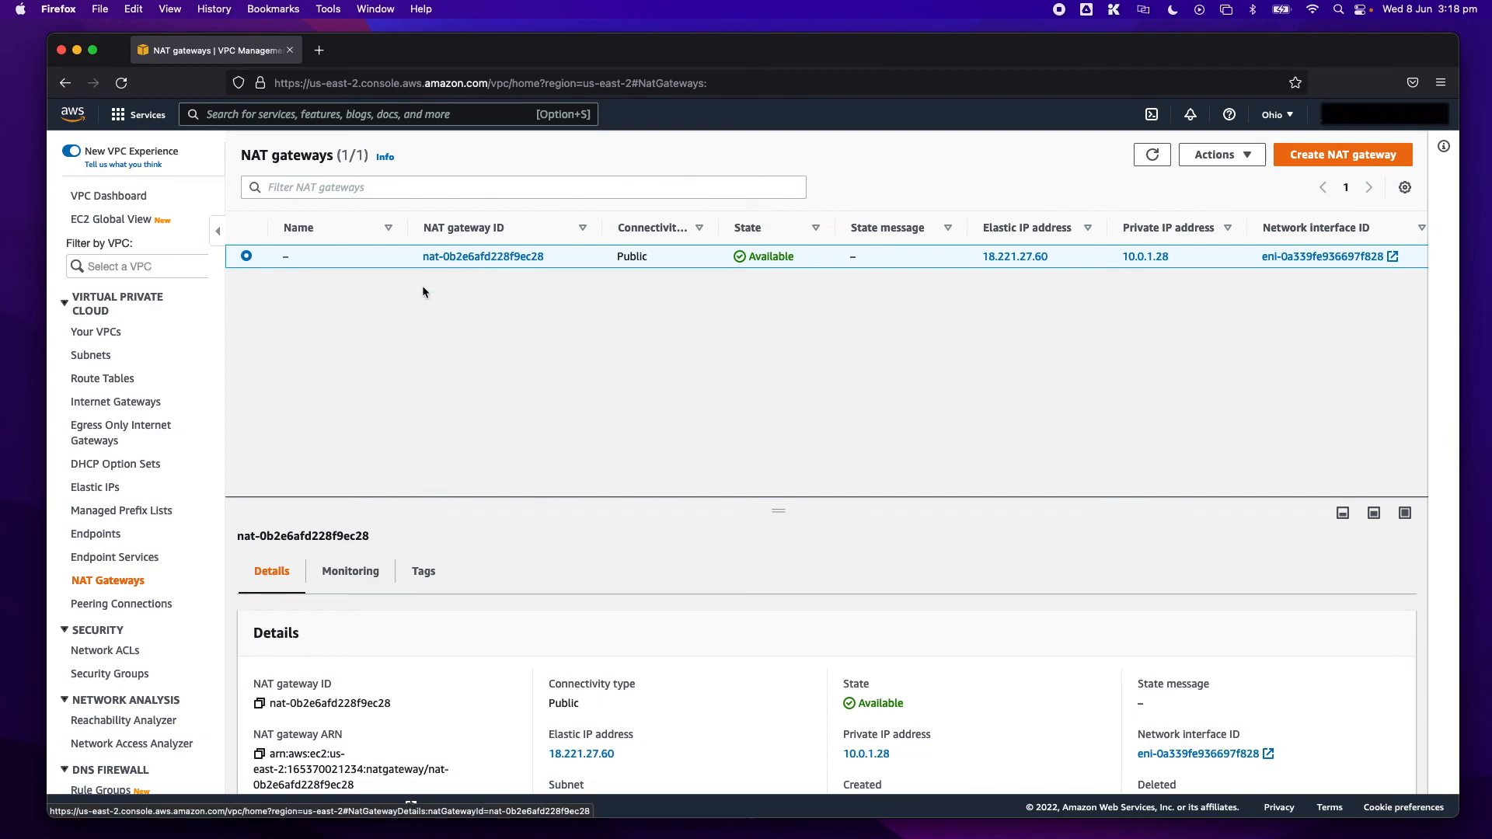
pyautogui.click(108, 536)
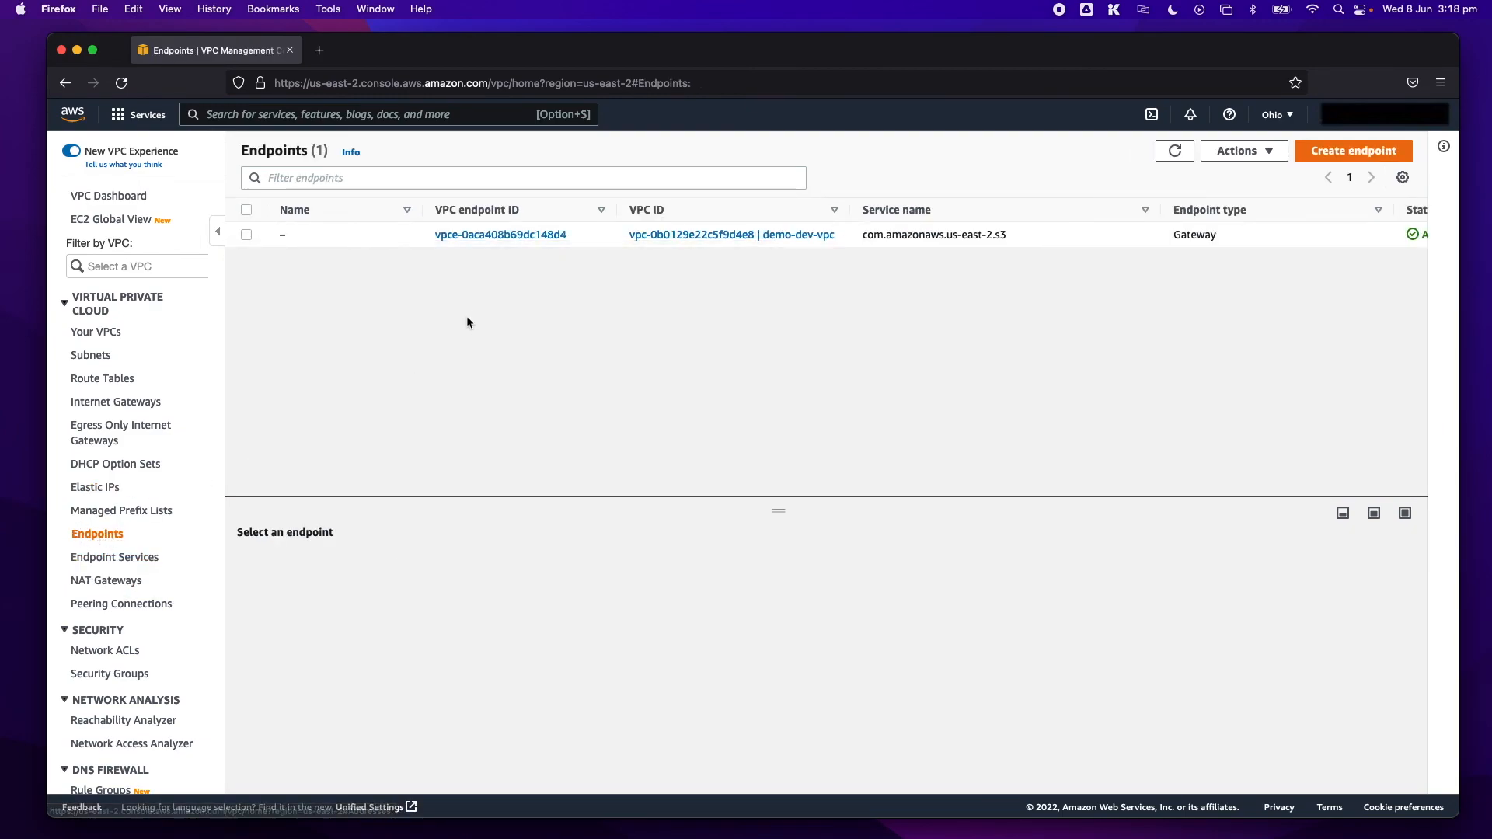
pyautogui.click(246, 234)
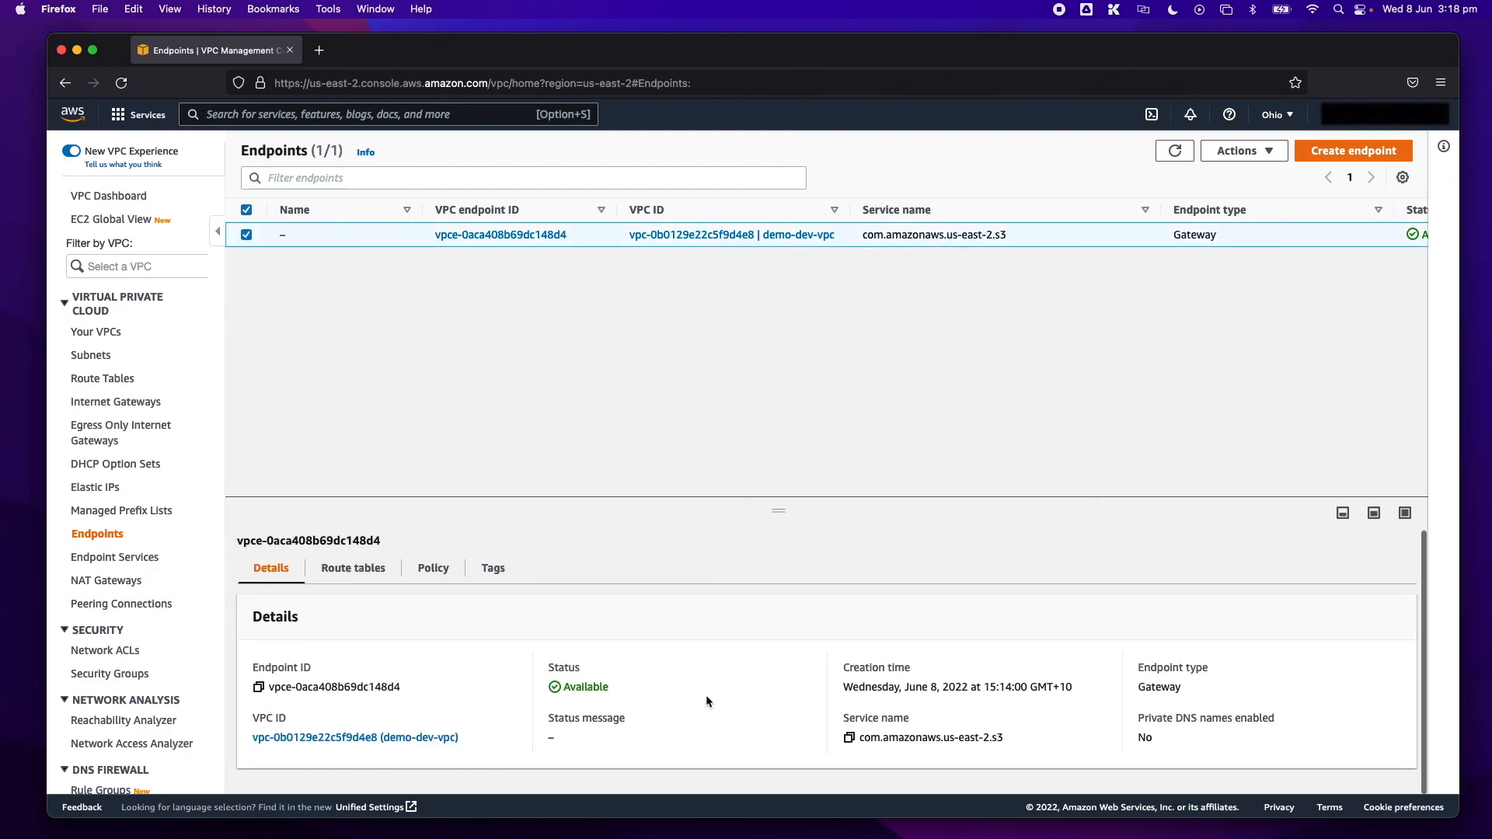
pyautogui.click(247, 235)
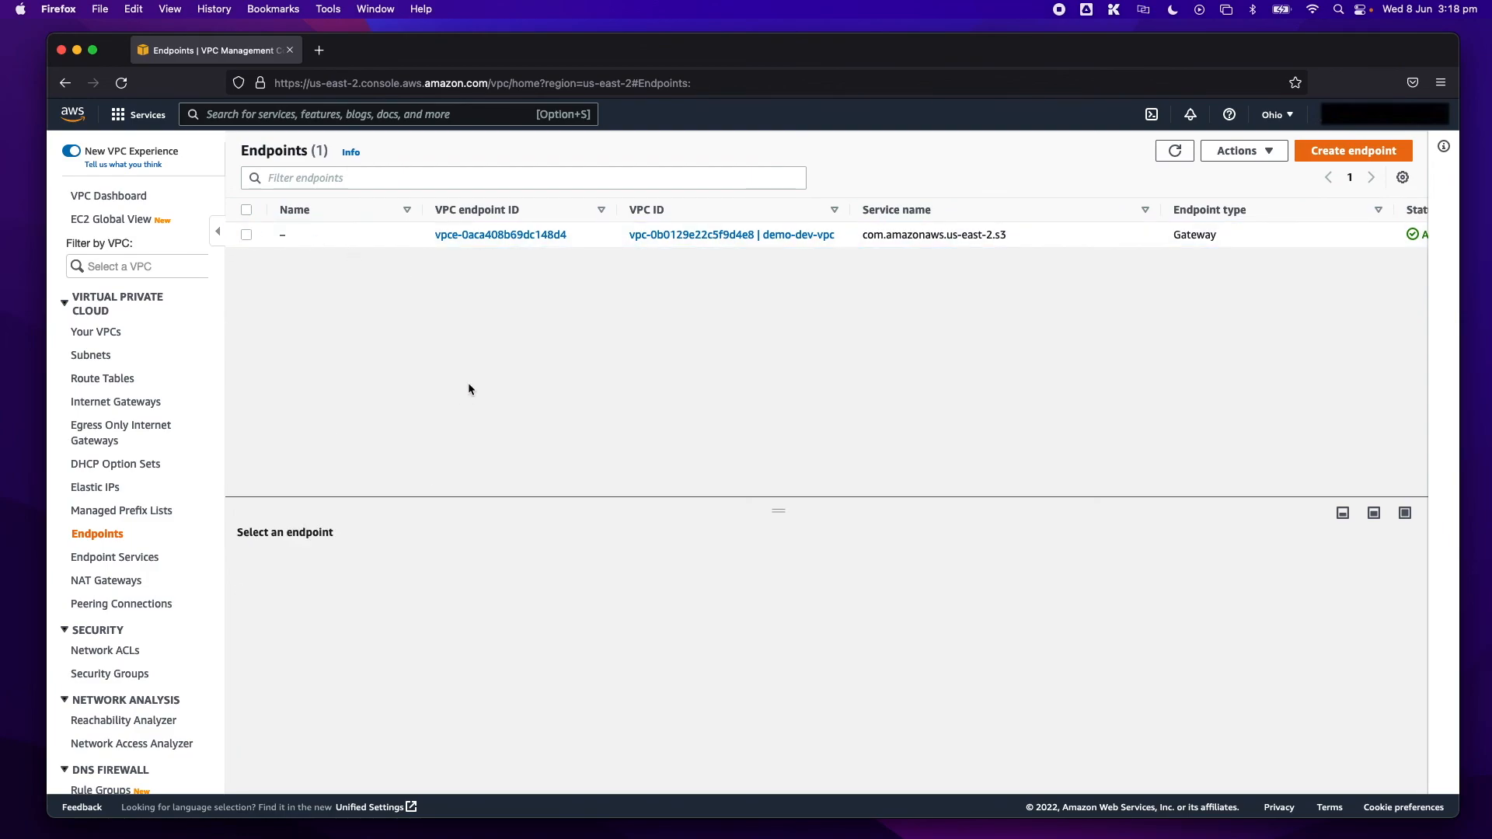
pyautogui.click(99, 333)
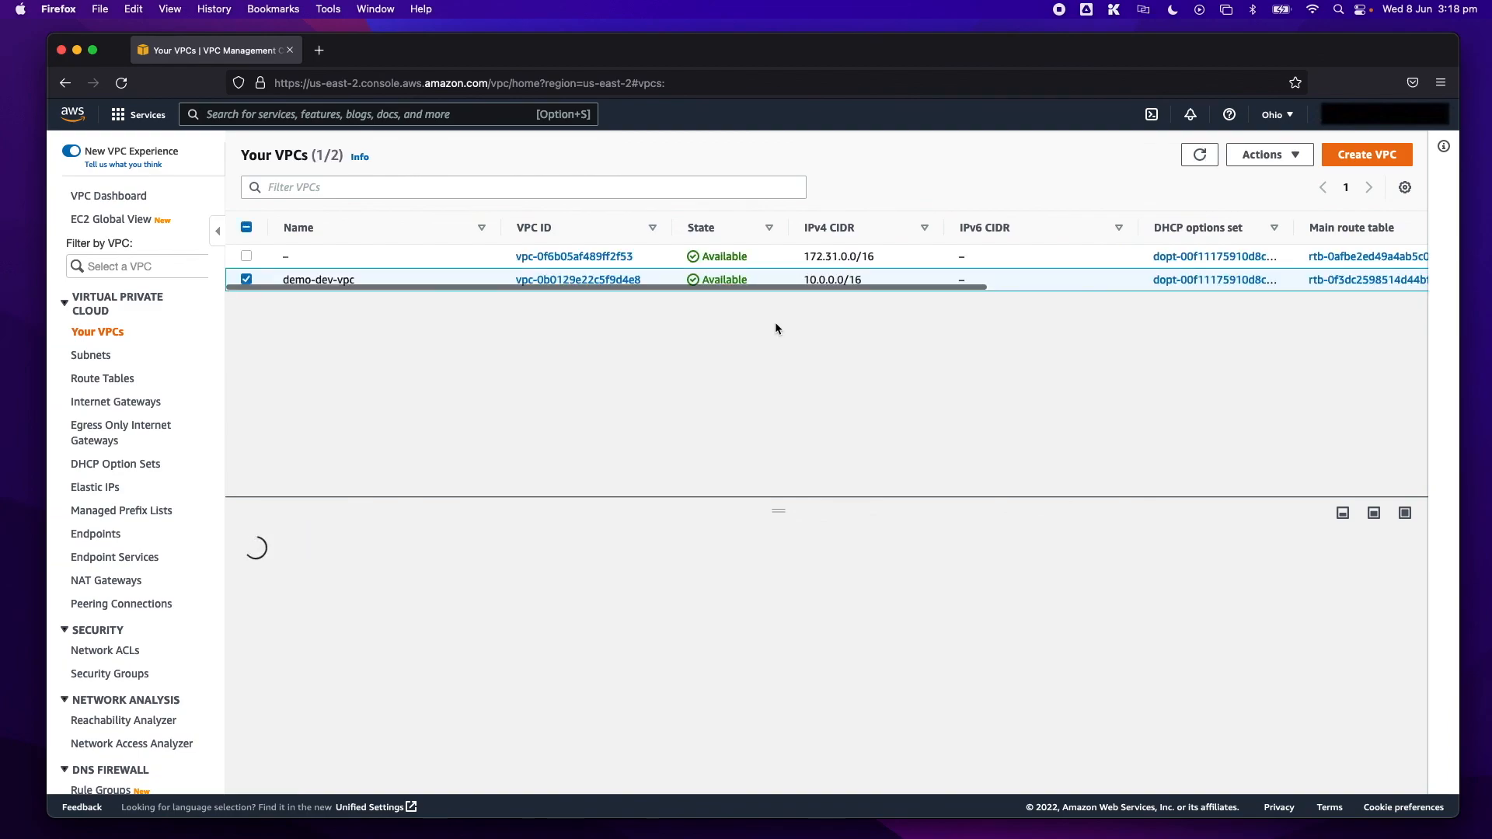